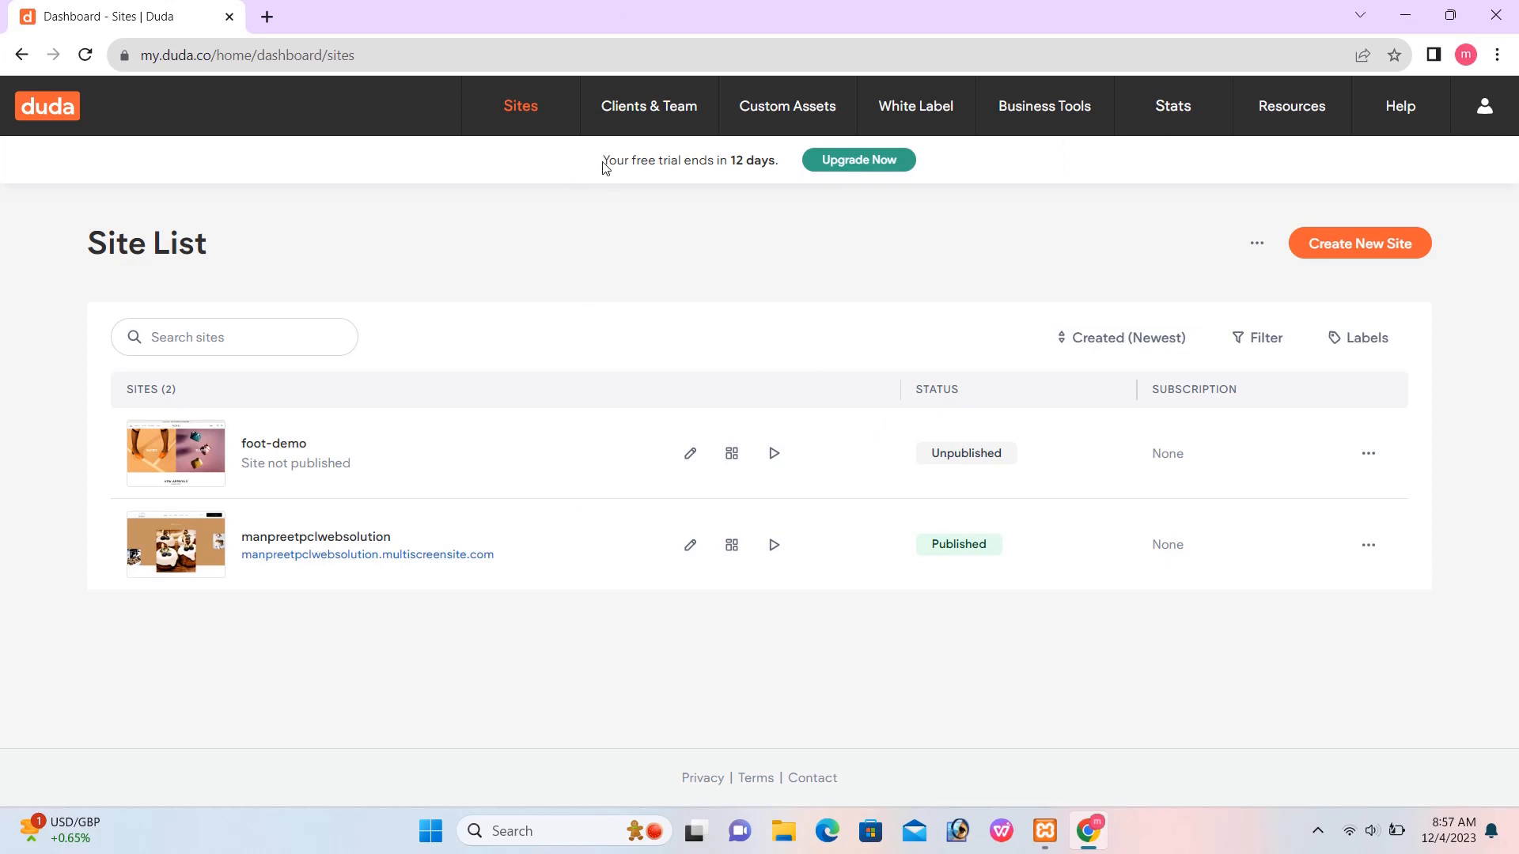
{"action": "left_click_drag", "start_coordinate": [602, 160], "coordinate": [779, 167]}
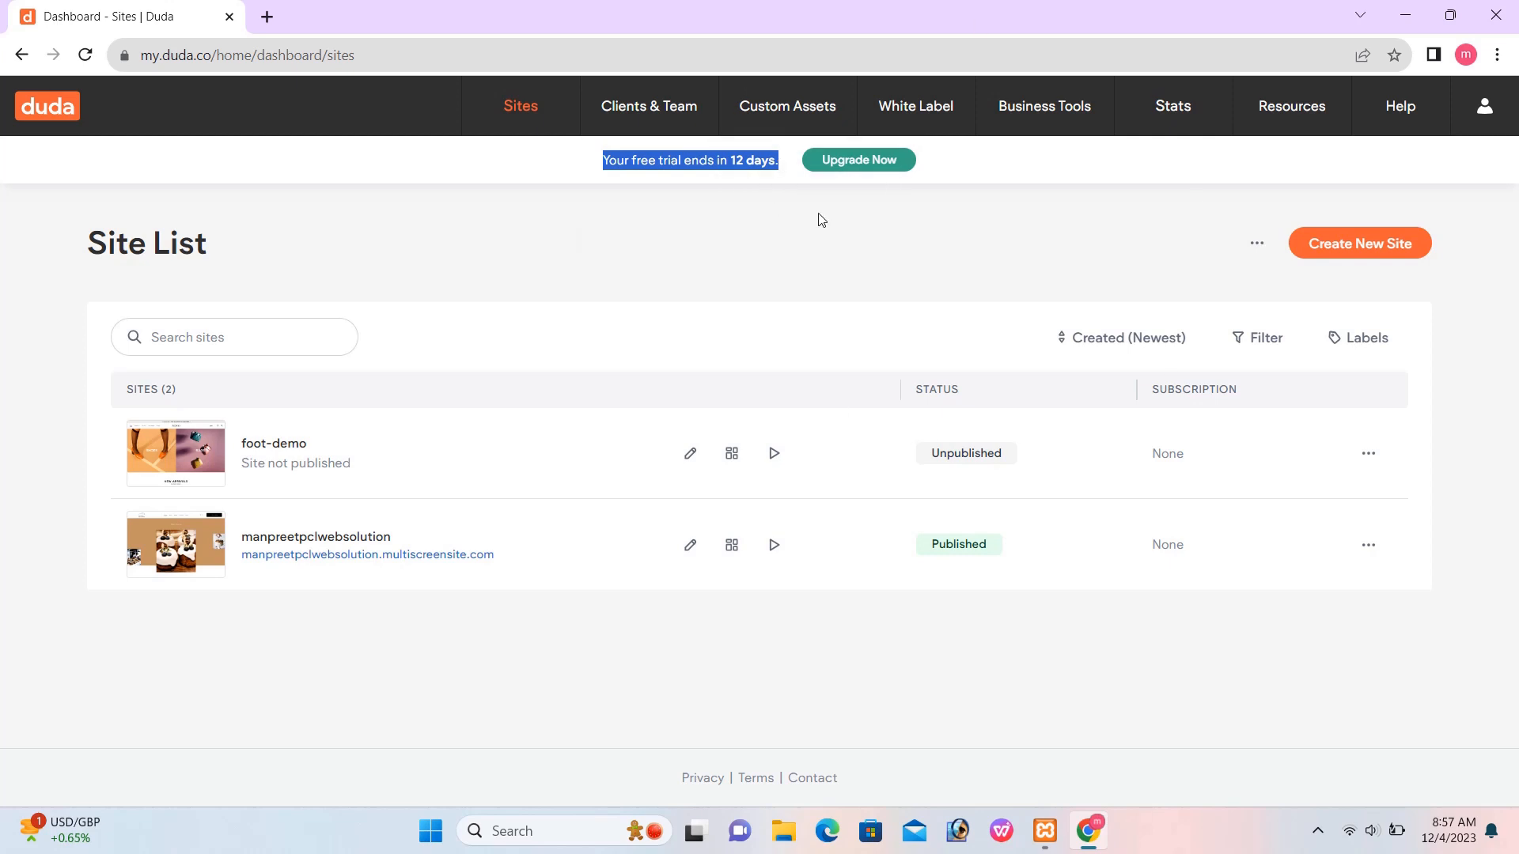
{"action": "left_click", "coordinate": [840, 283]}
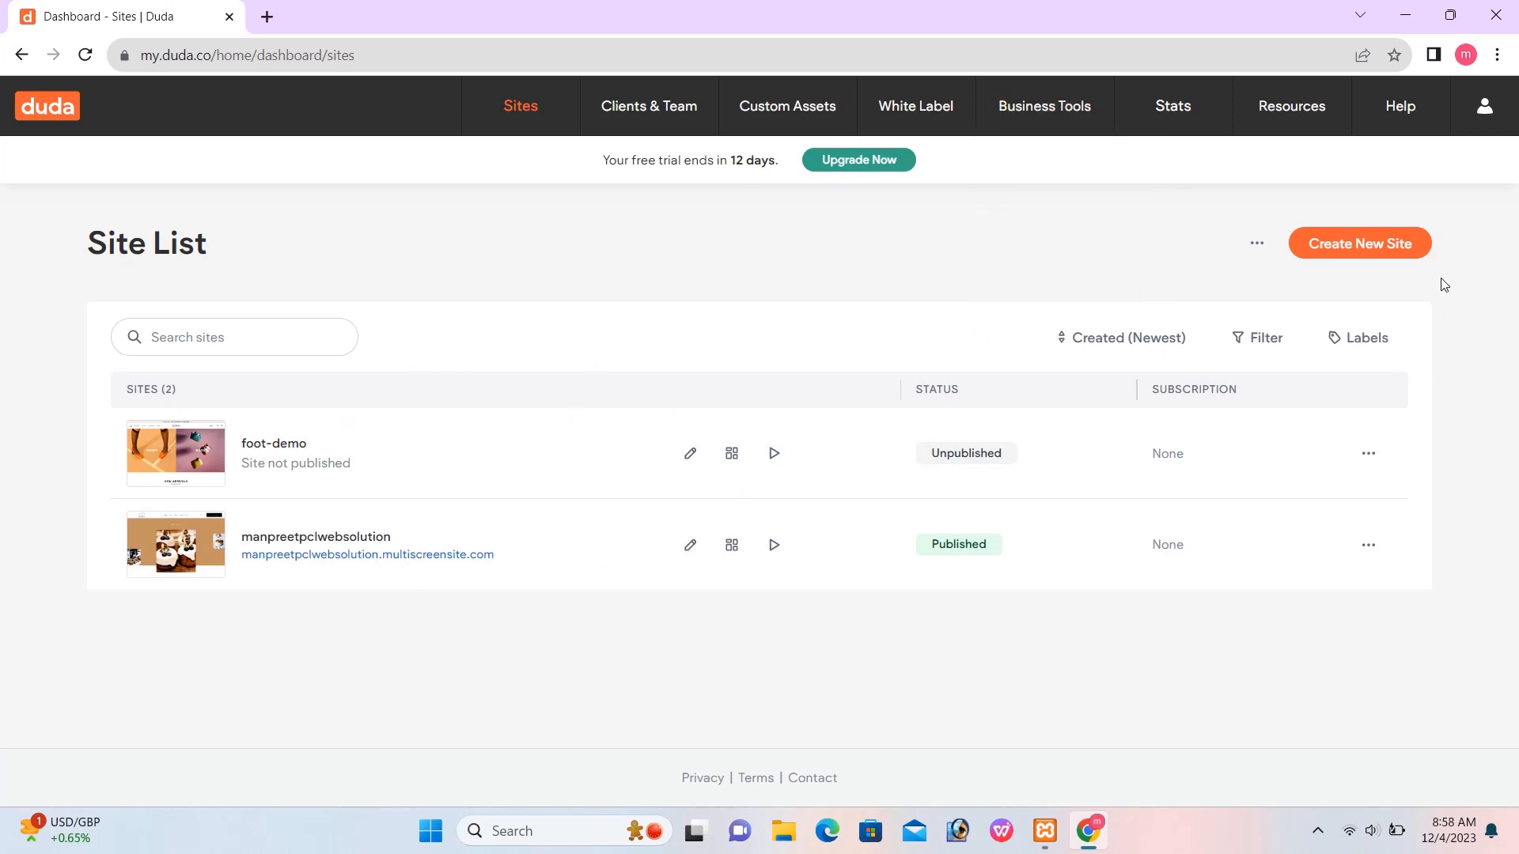
Step: Start a new site to browse the templates and open the preview of the Dog Store template
{"action": "left_click", "coordinate": [1356, 244]}
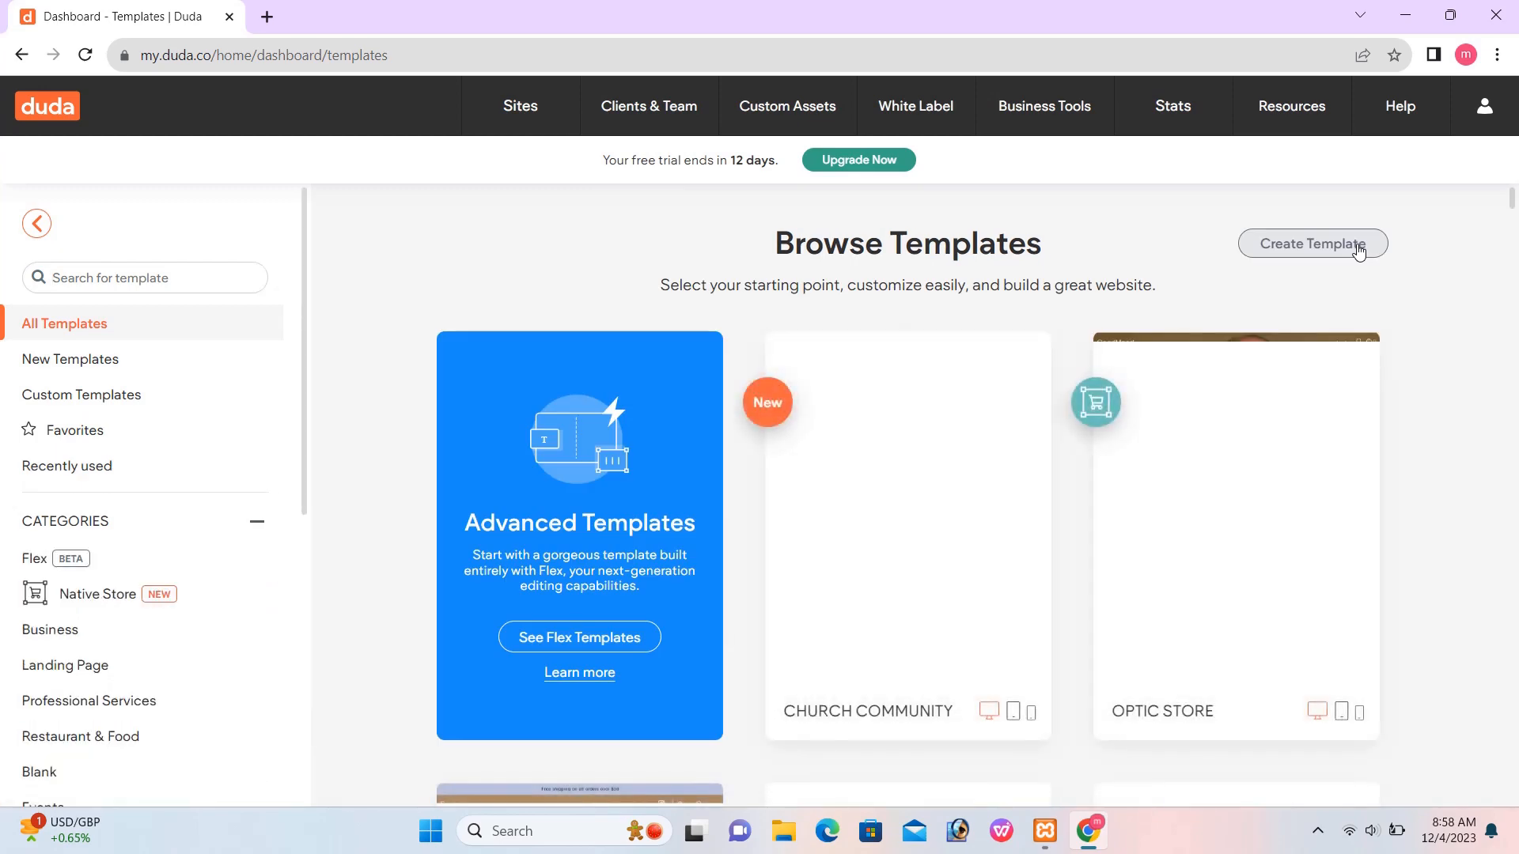
{"action": "left_click_drag", "start_coordinate": [1514, 202], "coordinate": [1514, 269]}
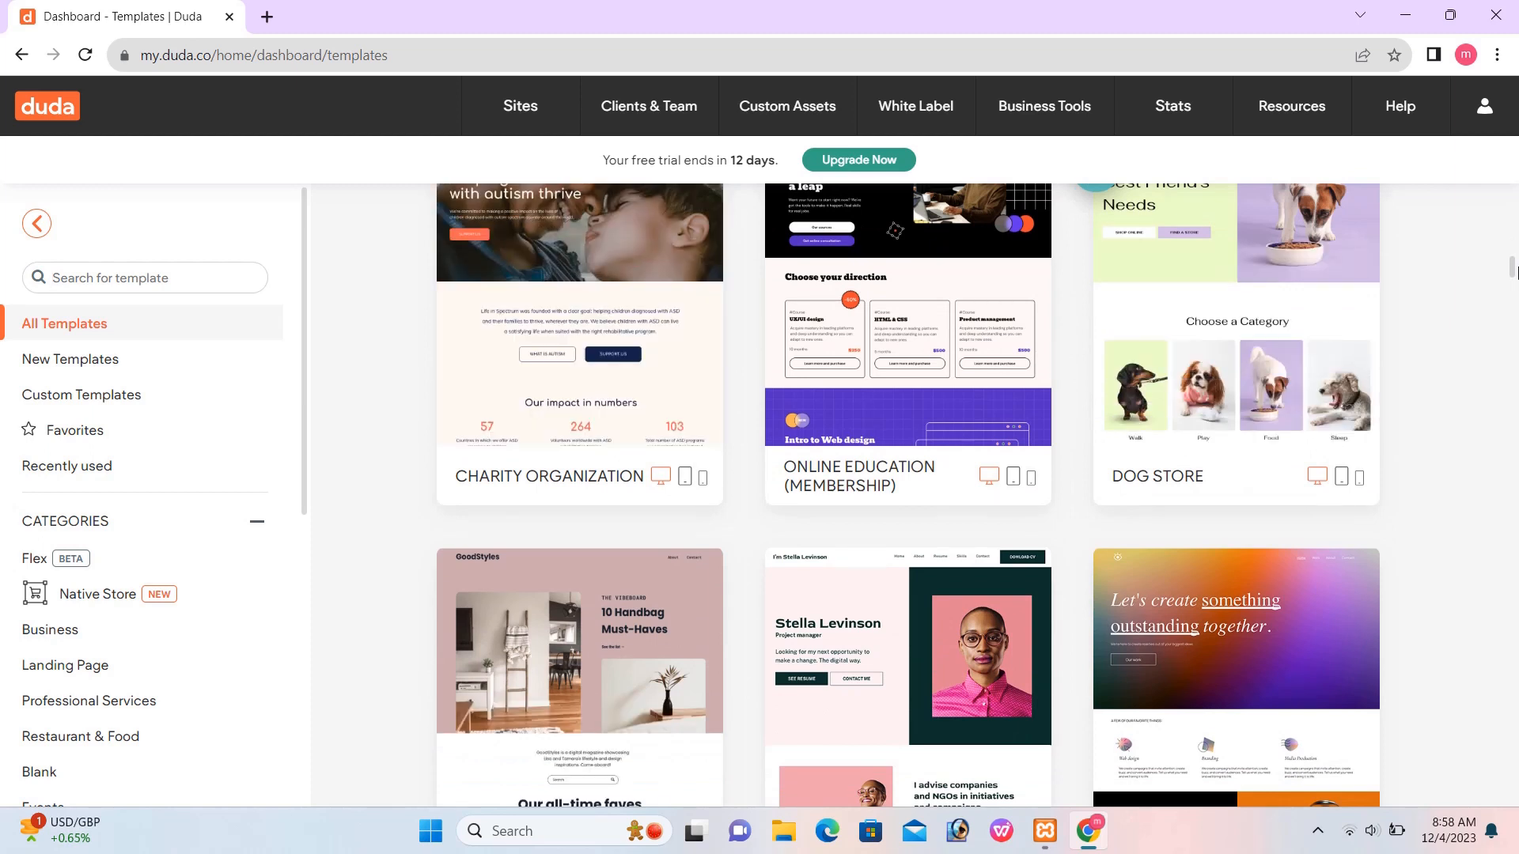
{"action": "mouse_move", "coordinate": [1237, 340]}
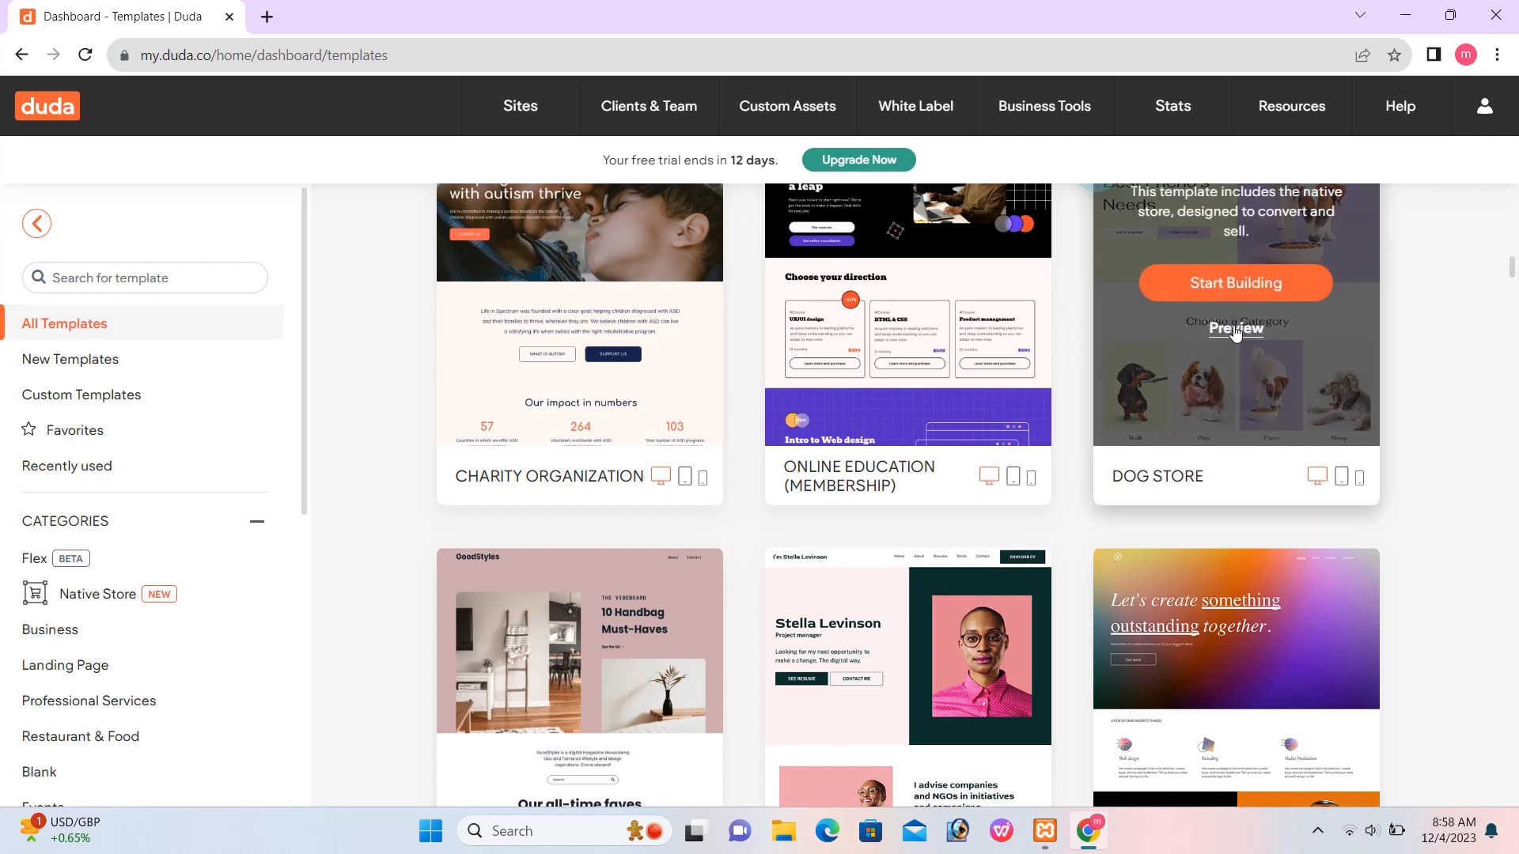
{"action": "right_click", "coordinate": [1237, 338]}
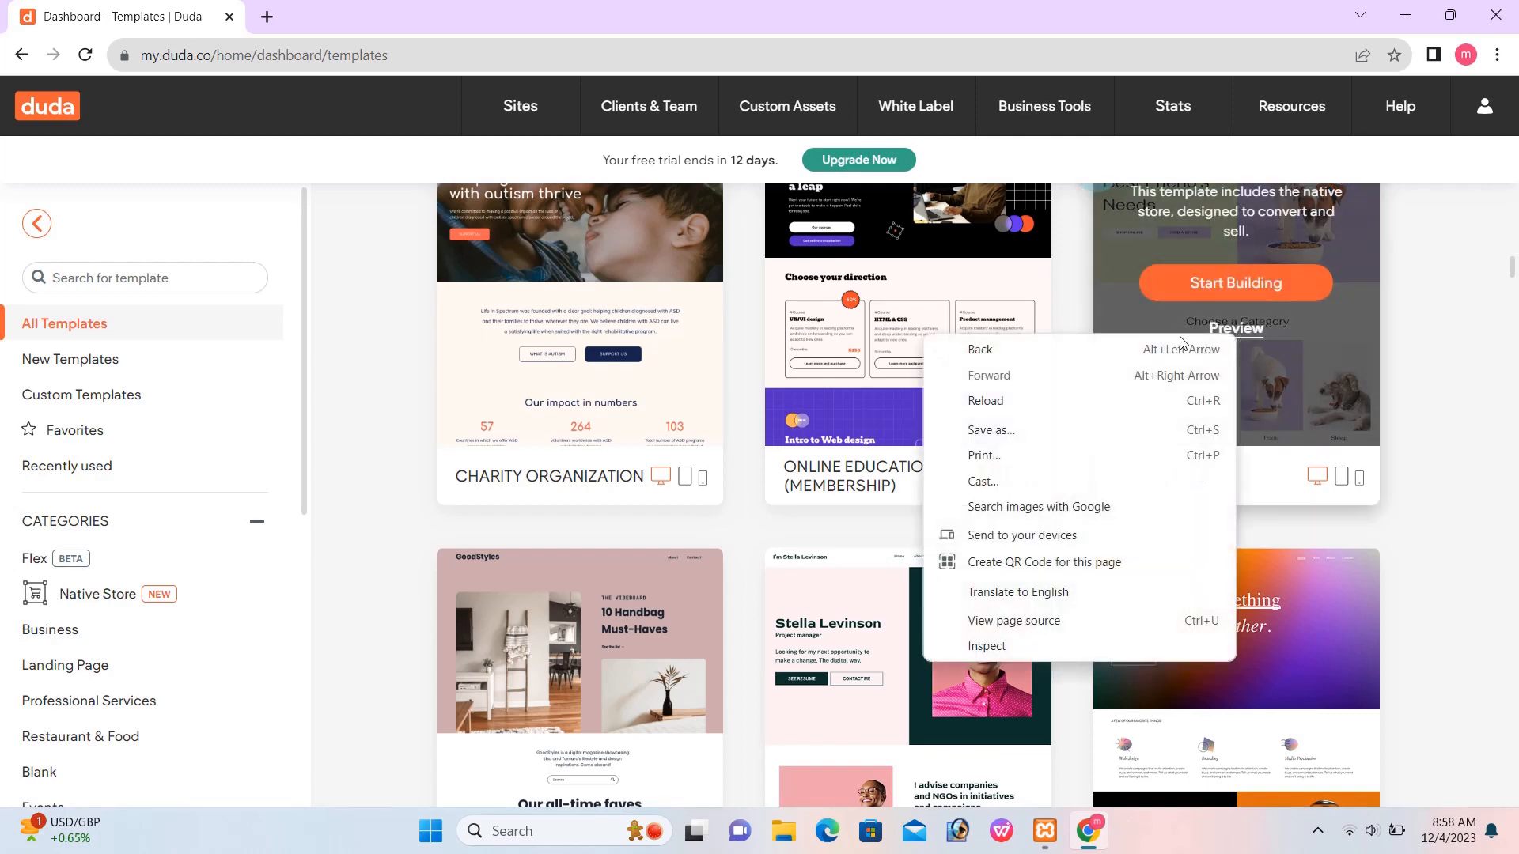
{"action": "key", "text": "Escape"}
{"action": "left_click", "coordinate": [1248, 330]}
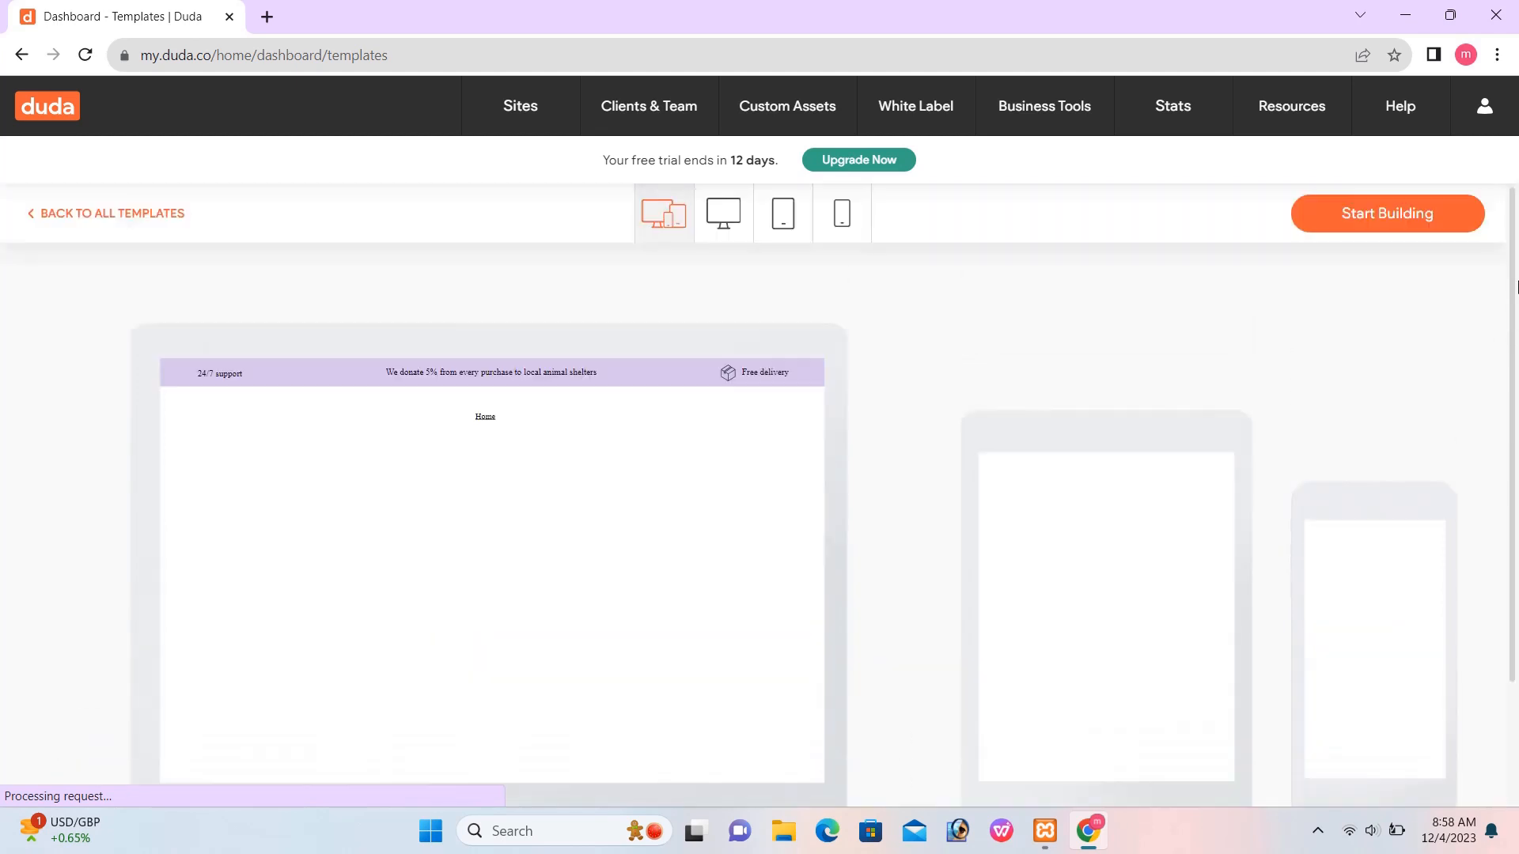
Step: Look through the Dog Store template's home page in the desktop and tablet previews and return to the site list
{"action": "scroll", "coordinate": [1517, 322], "scroll_direction": "down", "scroll_amount": 3}
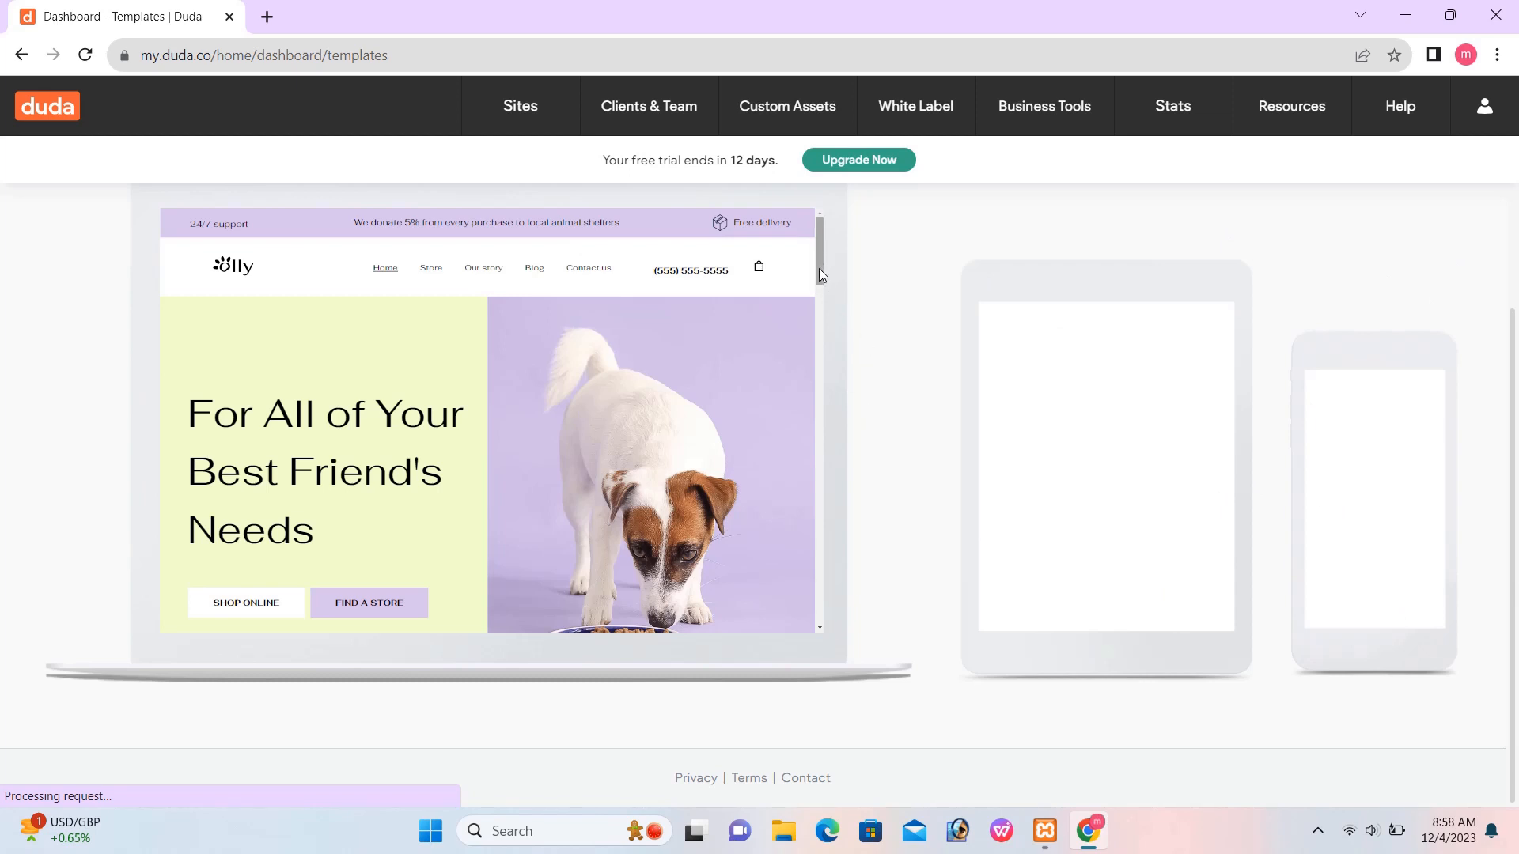
{"action": "left_click_drag", "start_coordinate": [818, 268], "coordinate": [838, 400]}
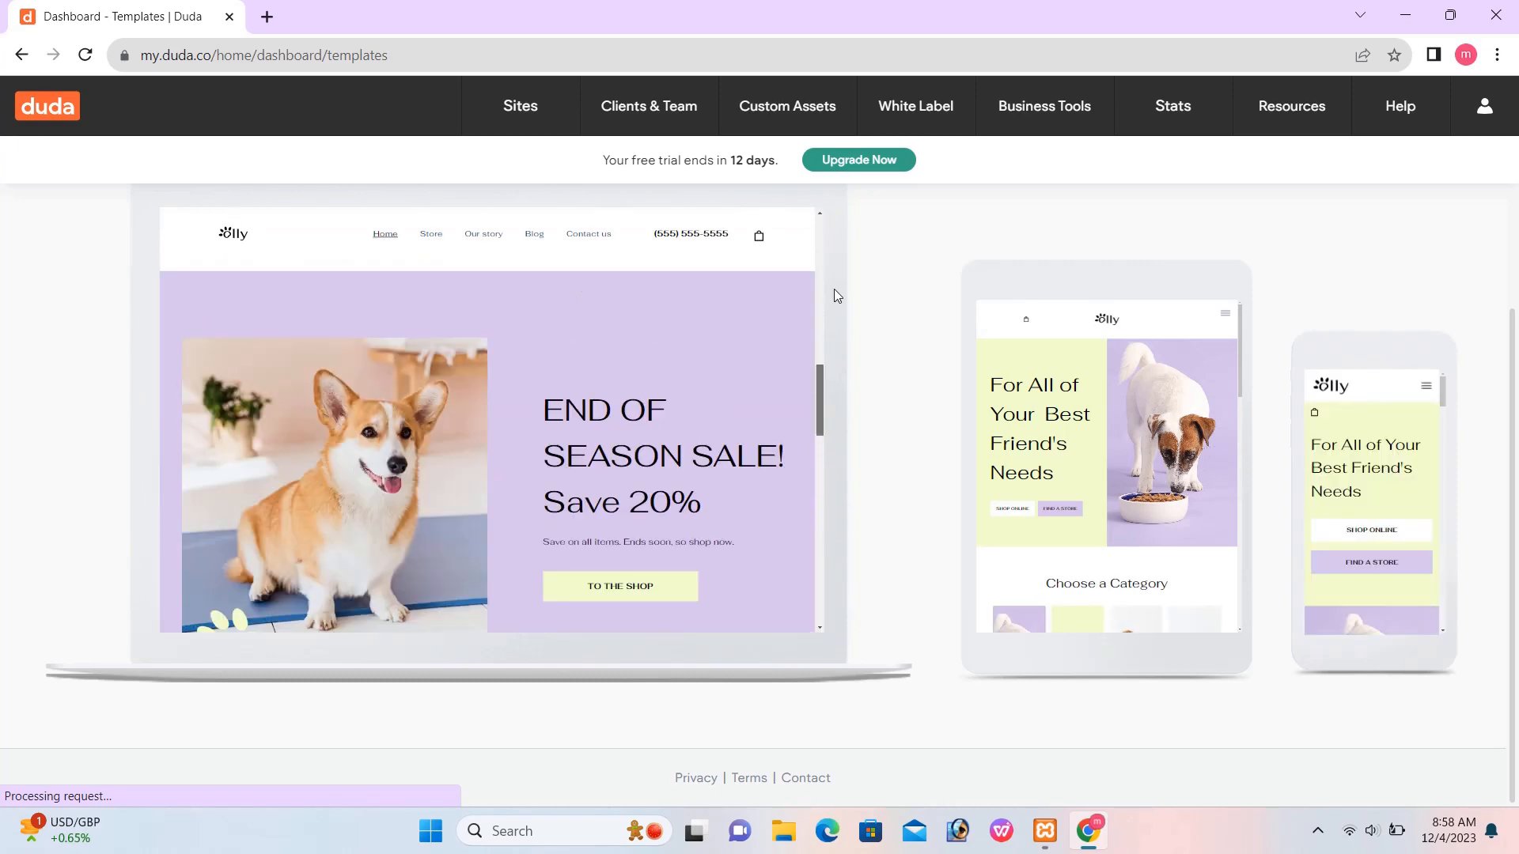
{"action": "left_click_drag", "start_coordinate": [837, 295], "coordinate": [834, 258]}
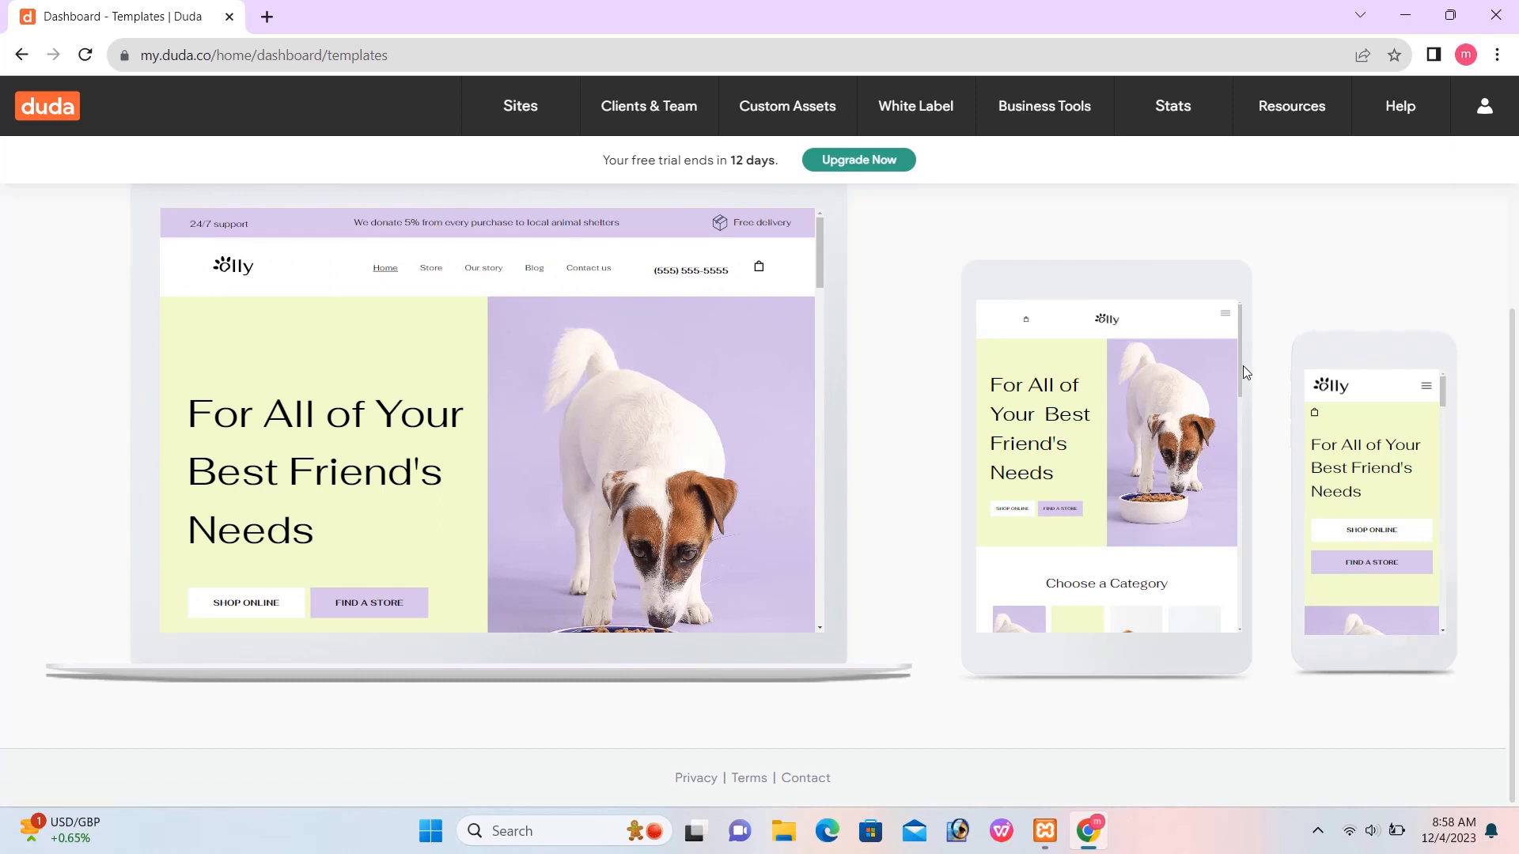
{"action": "left_click_drag", "start_coordinate": [1240, 378], "coordinate": [1244, 324]}
{"action": "left_click", "coordinate": [22, 57]}
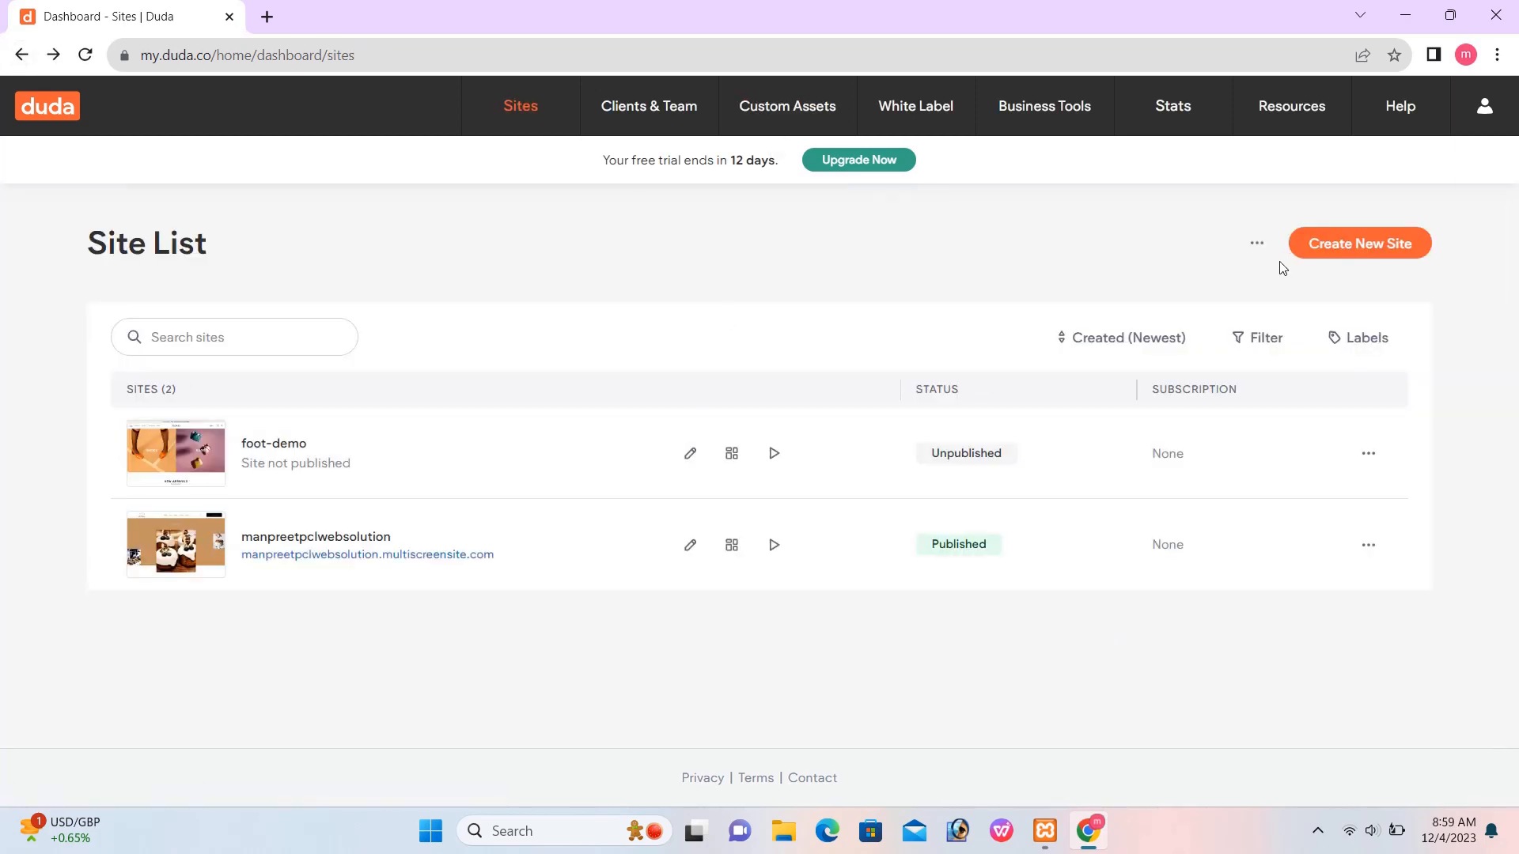
Step: Create a new site from the Church Community template with the site name "demo store for students"
{"action": "left_click", "coordinate": [1350, 253]}
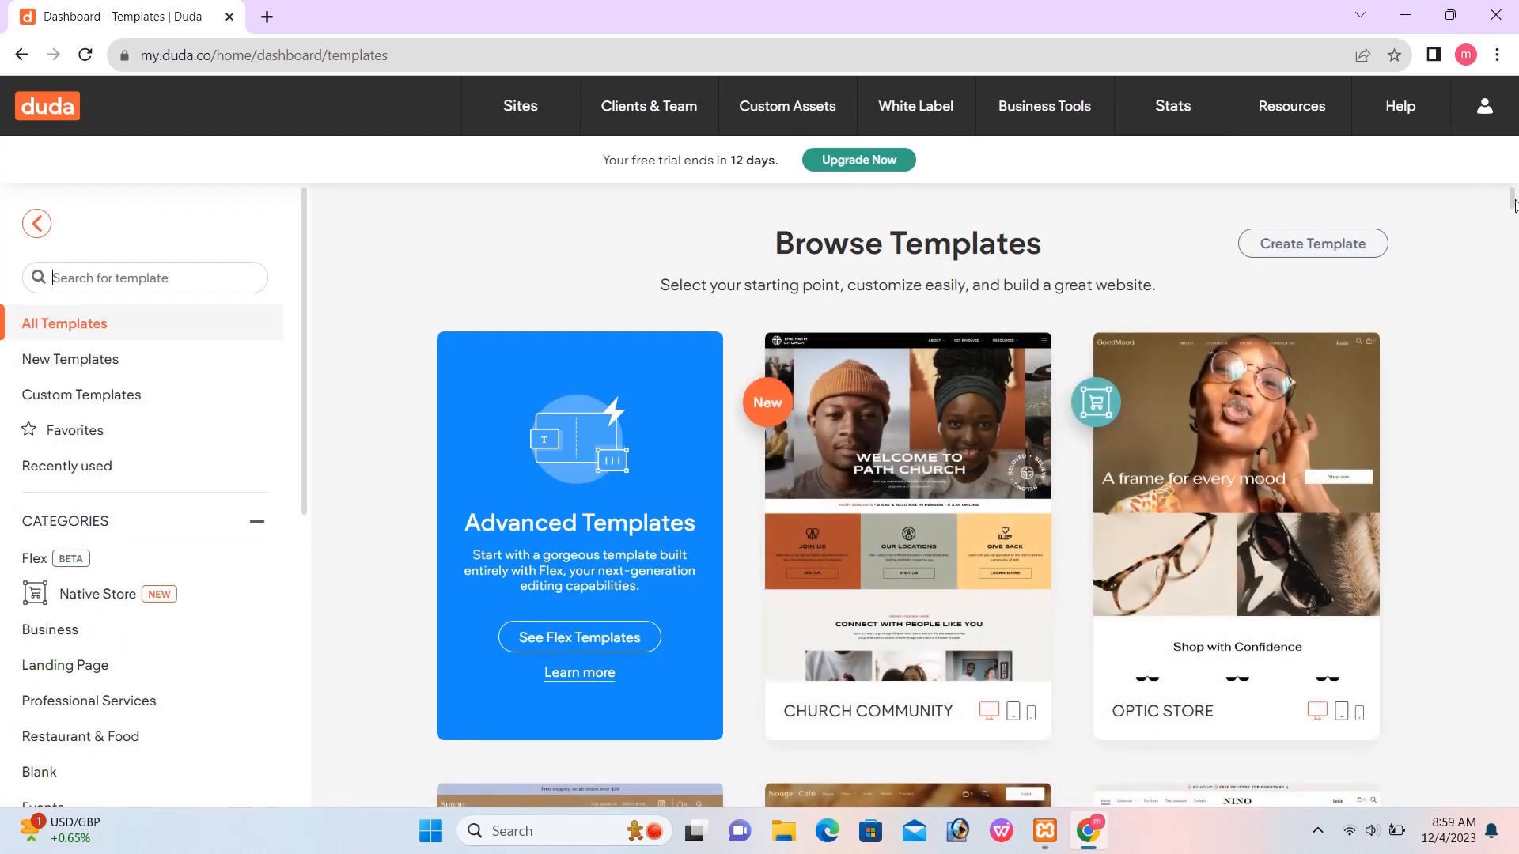
{"action": "mouse_move", "coordinate": [1513, 204]}
{"action": "left_mouse_down"}
{"action": "mouse_move", "coordinate": [1517, 345]}
{"action": "mouse_move", "coordinate": [1516, 200]}
{"action": "left_mouse_up"}
{"action": "mouse_move", "coordinate": [919, 478]}
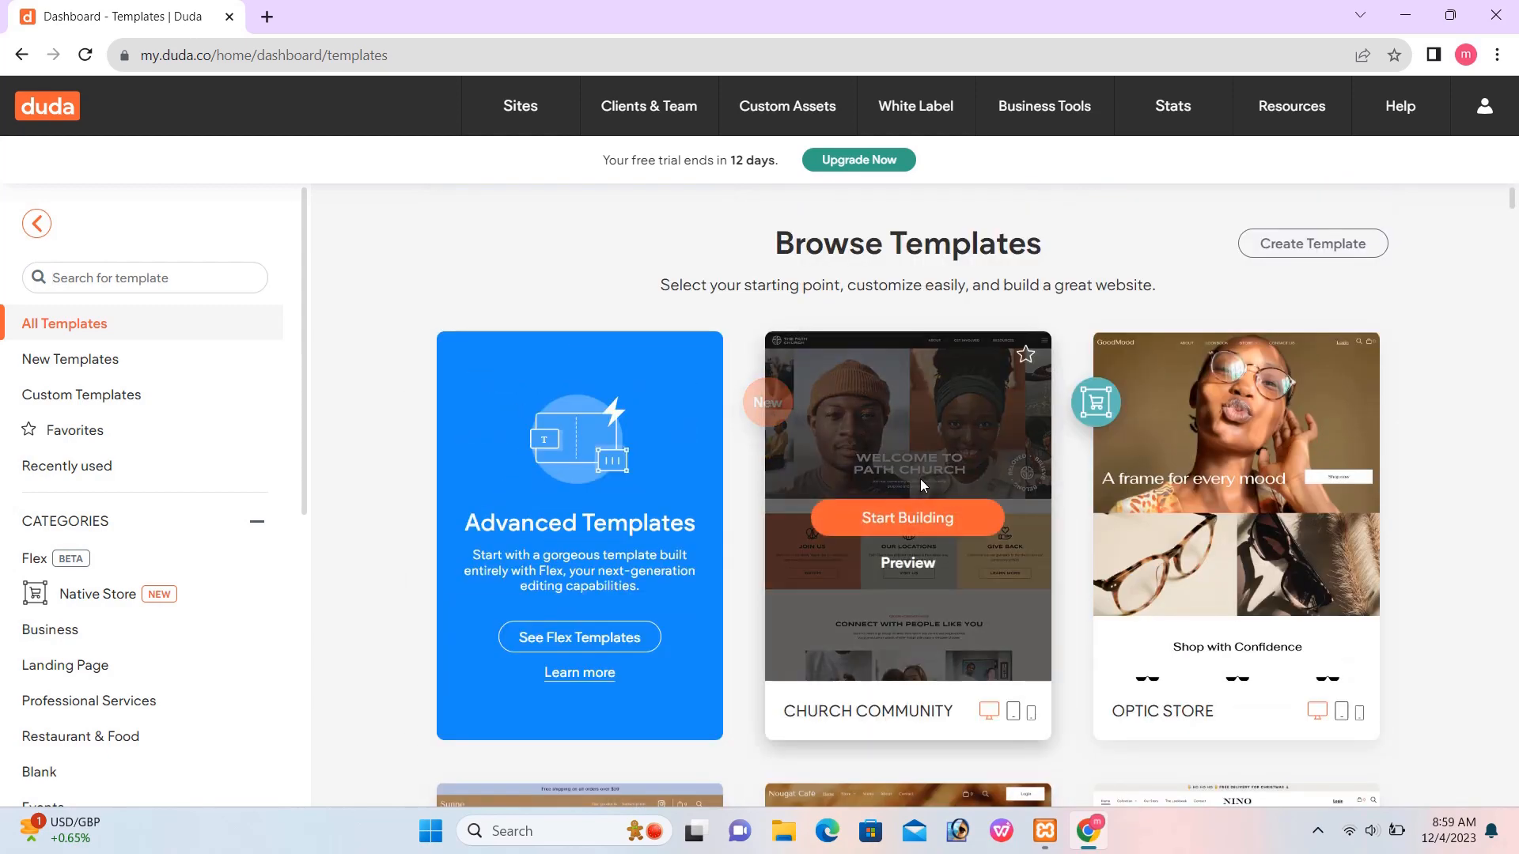
{"action": "left_click", "coordinate": [935, 518]}
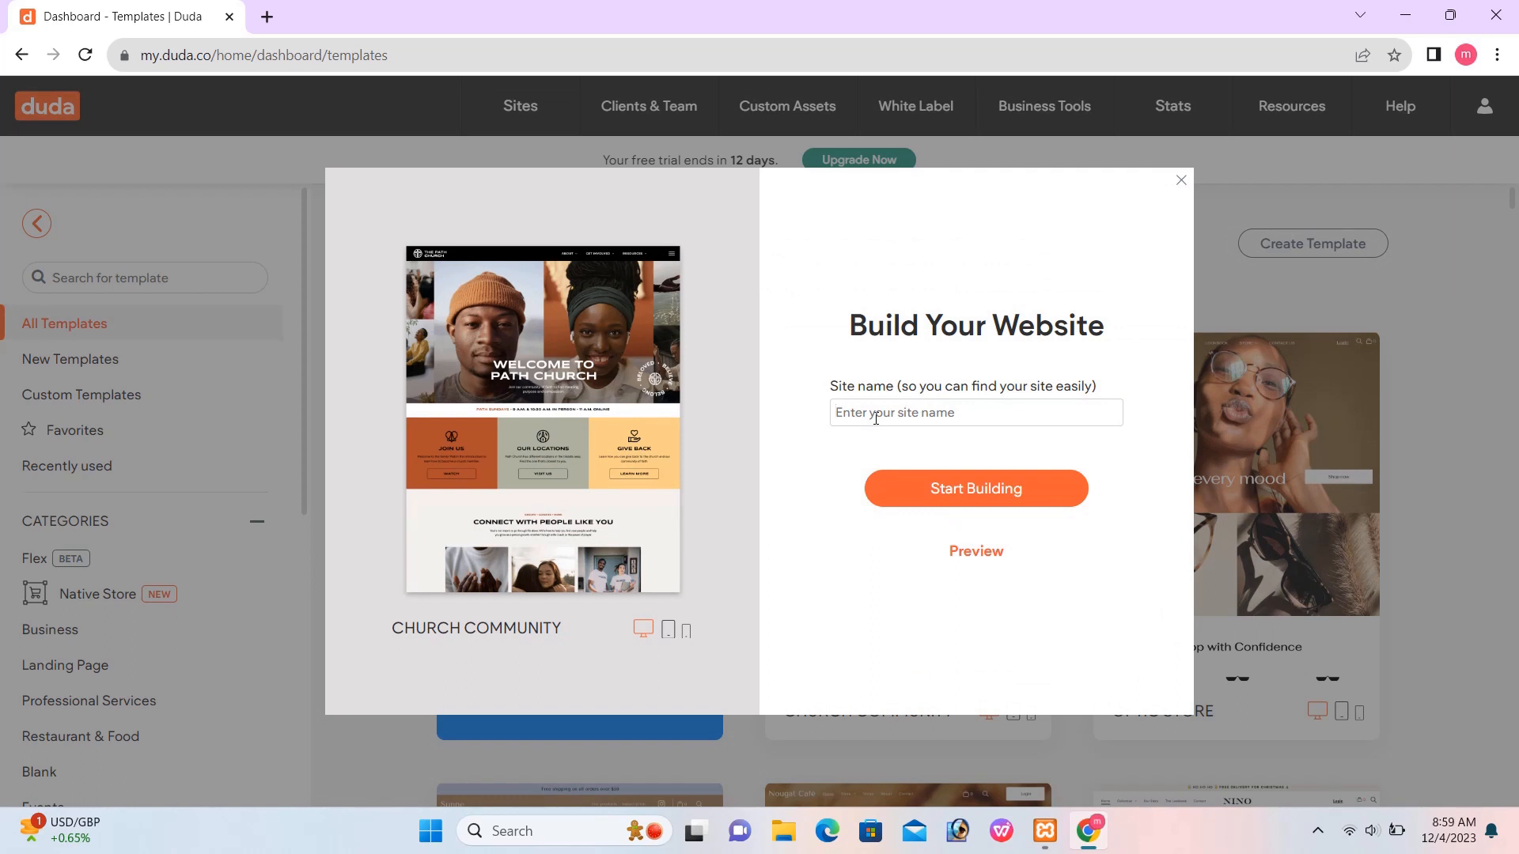
{"action": "type", "text": "demo store for students"}
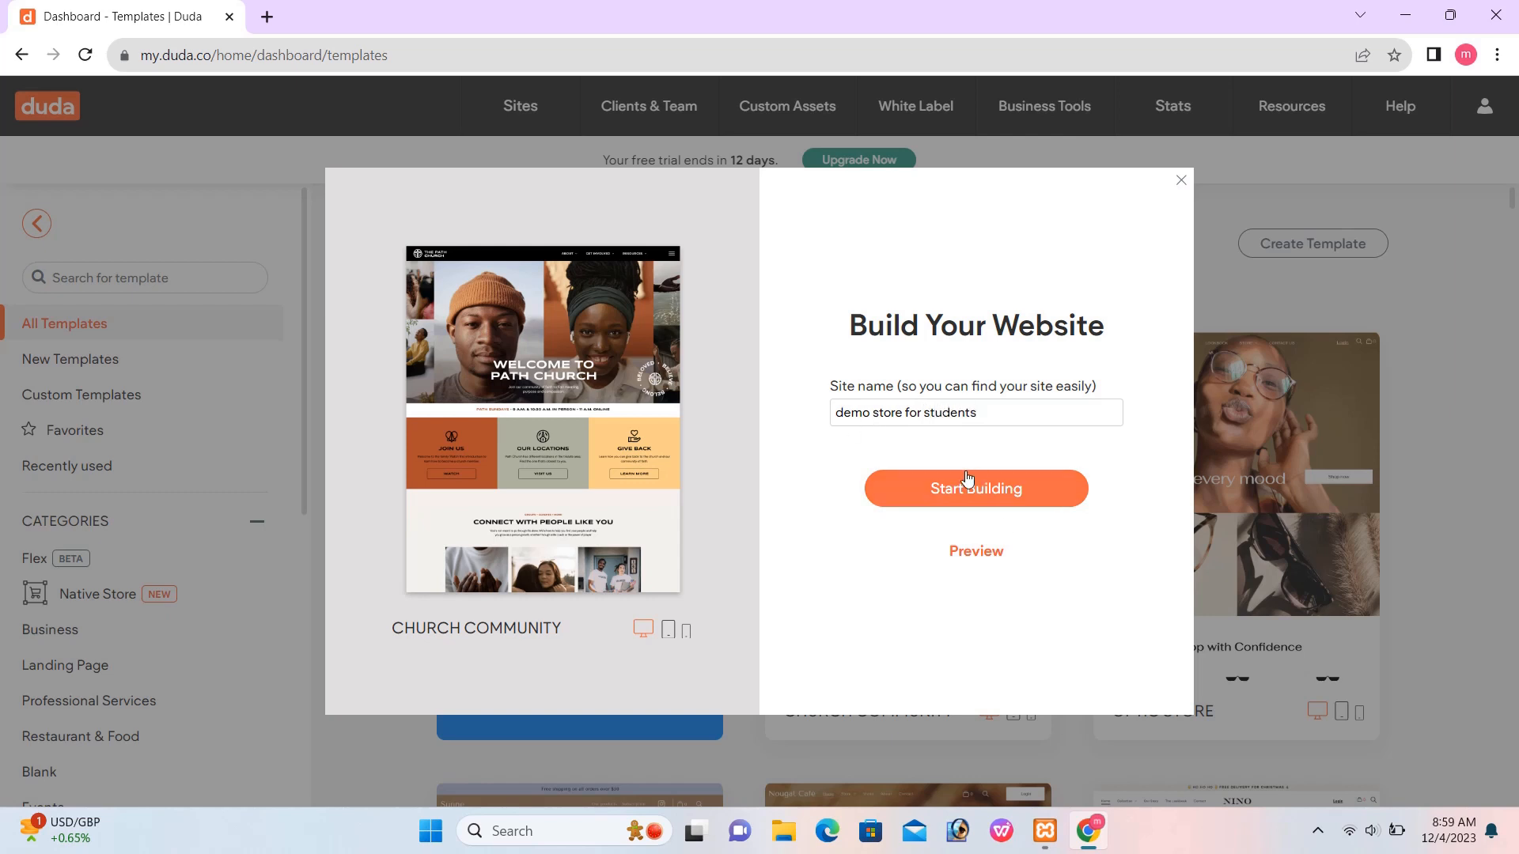
{"action": "left_click", "coordinate": [941, 508]}
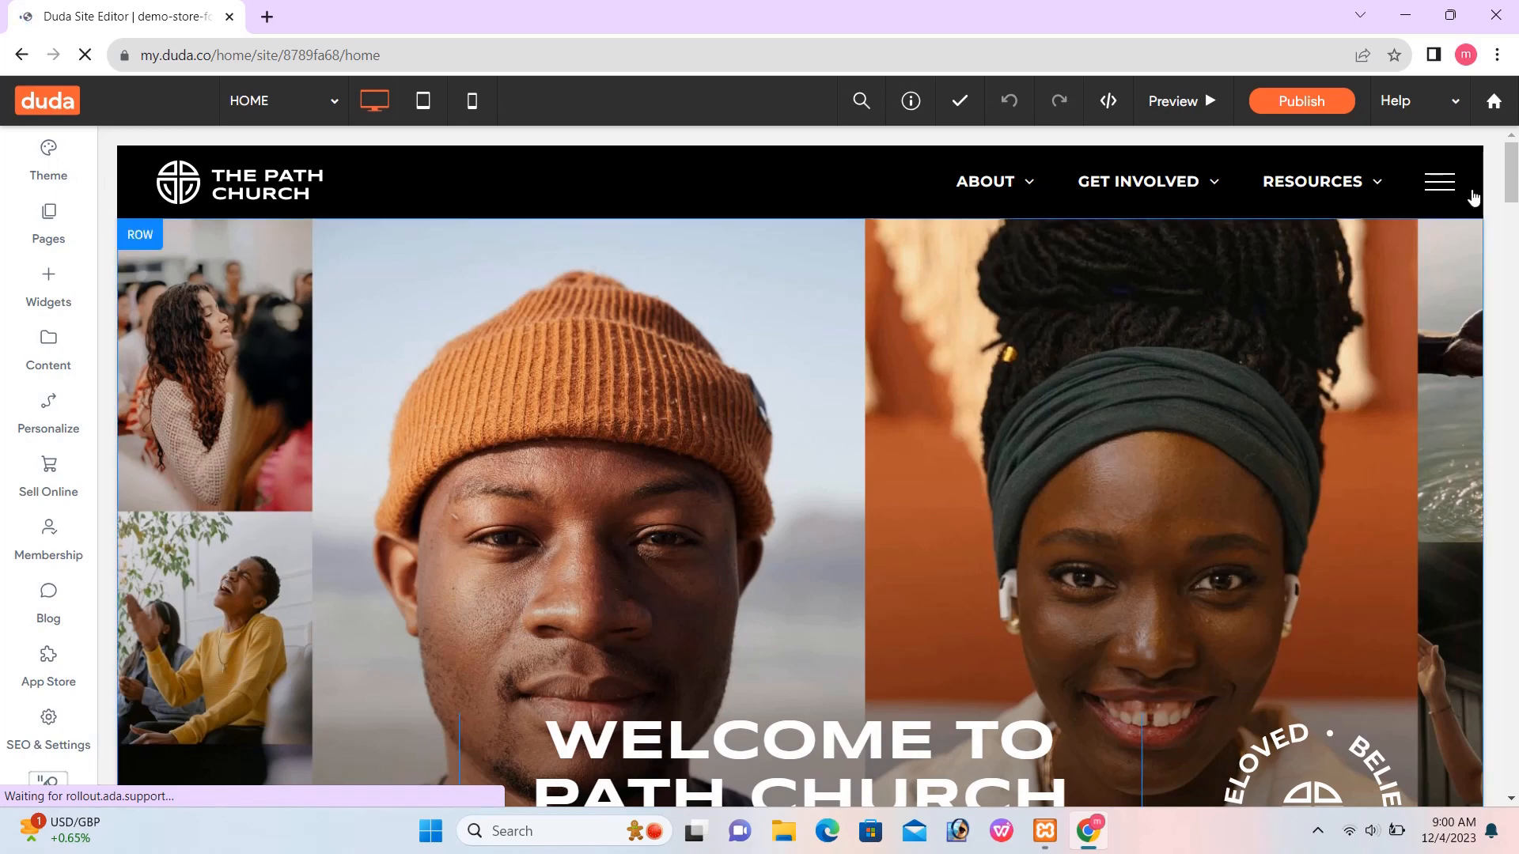
Step: Look through the new site's home page in the editor and close the floating comments toolbar
{"action": "left_click_drag", "start_coordinate": [1514, 172], "coordinate": [1515, 532]}
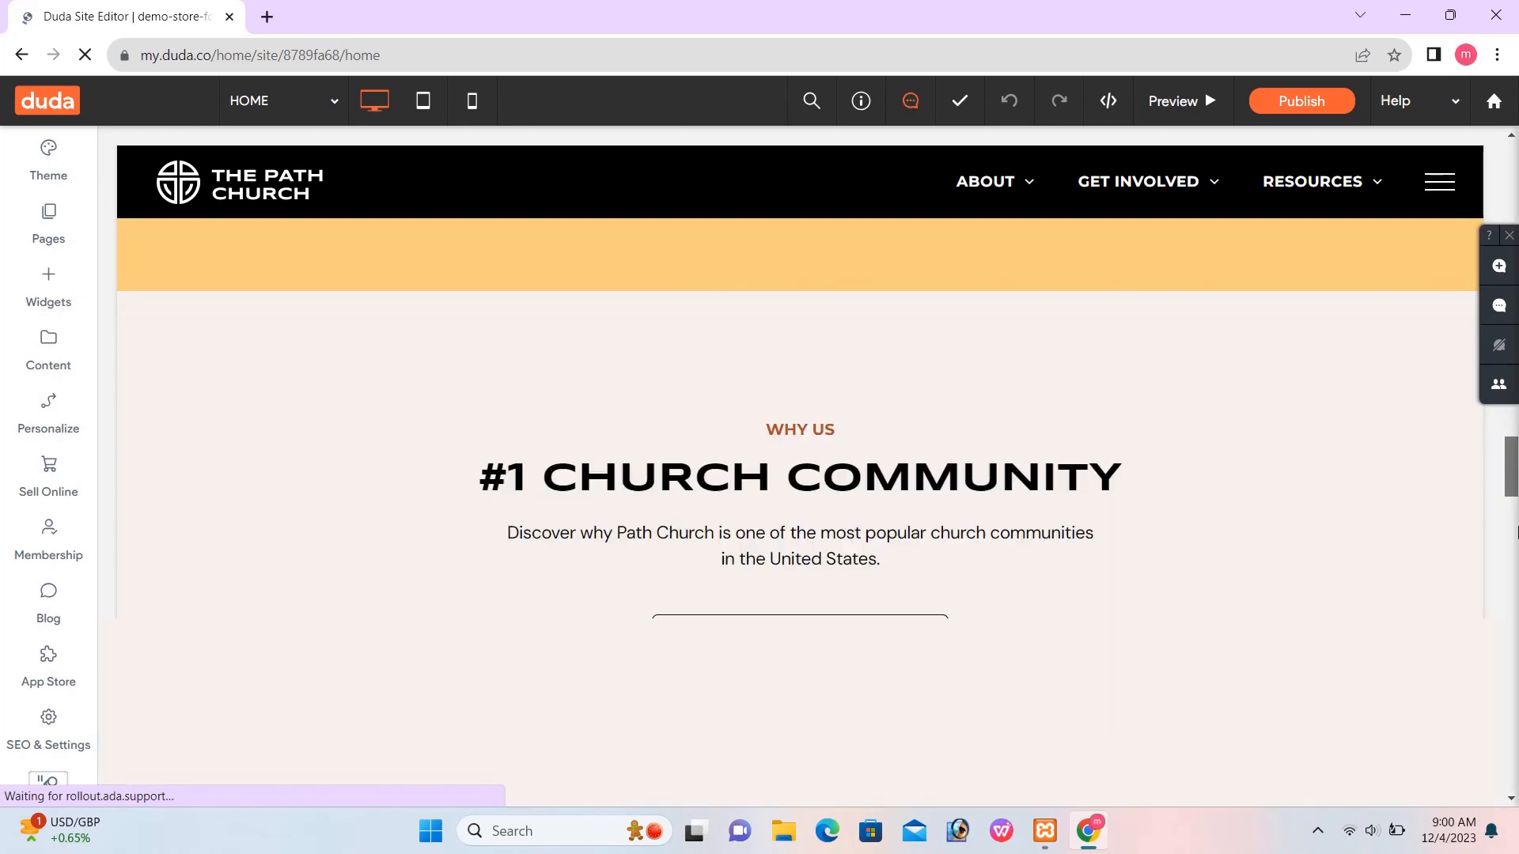
{"action": "left_click_drag", "start_coordinate": [1517, 621], "coordinate": [1517, 379]}
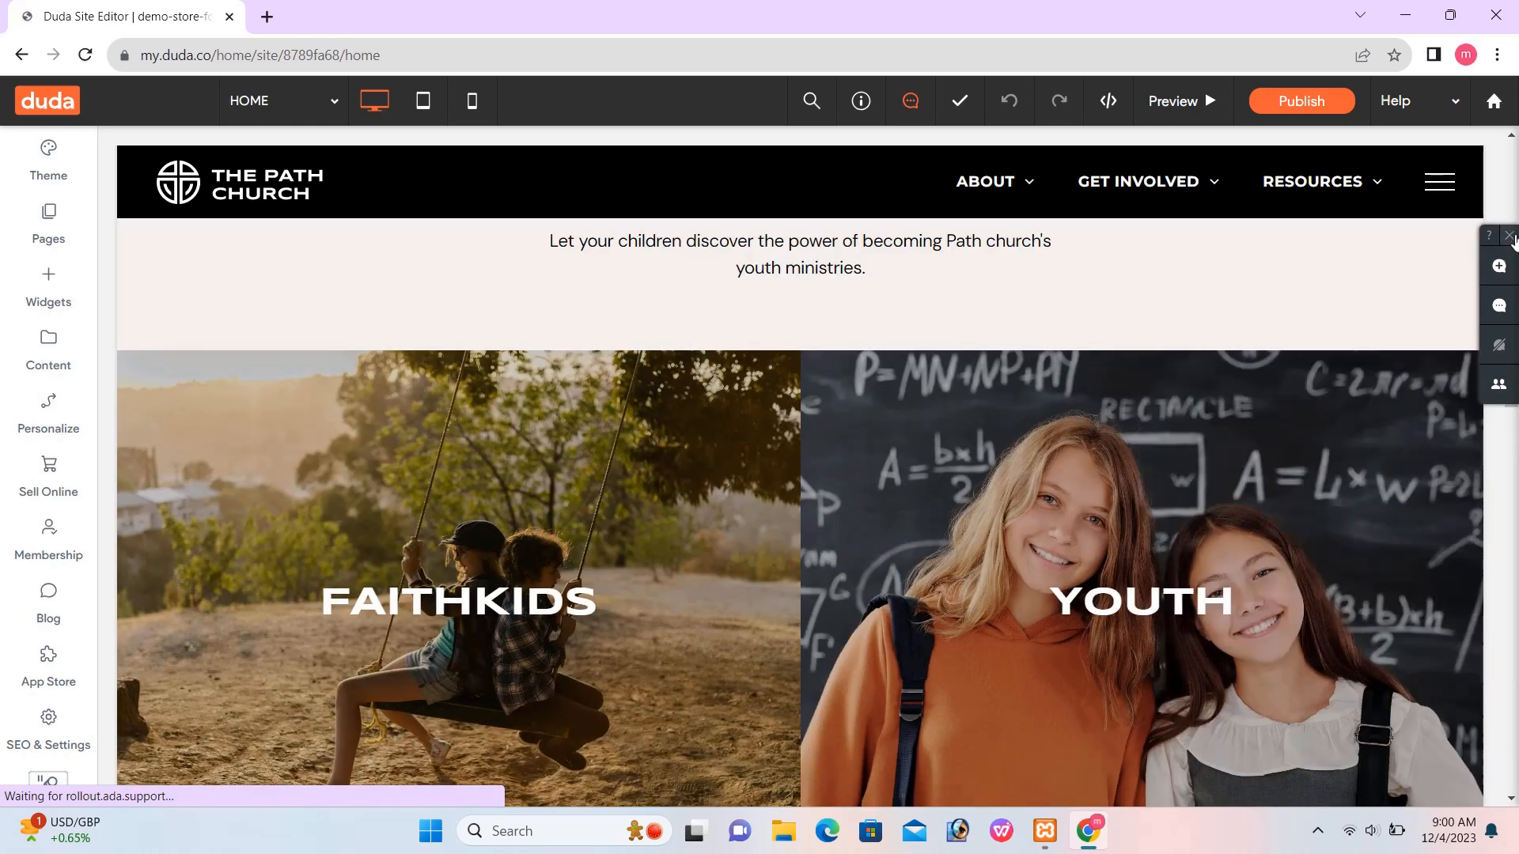
{"action": "left_click", "coordinate": [1510, 236]}
{"action": "left_click_drag", "start_coordinate": [1510, 378], "coordinate": [1513, 142]}
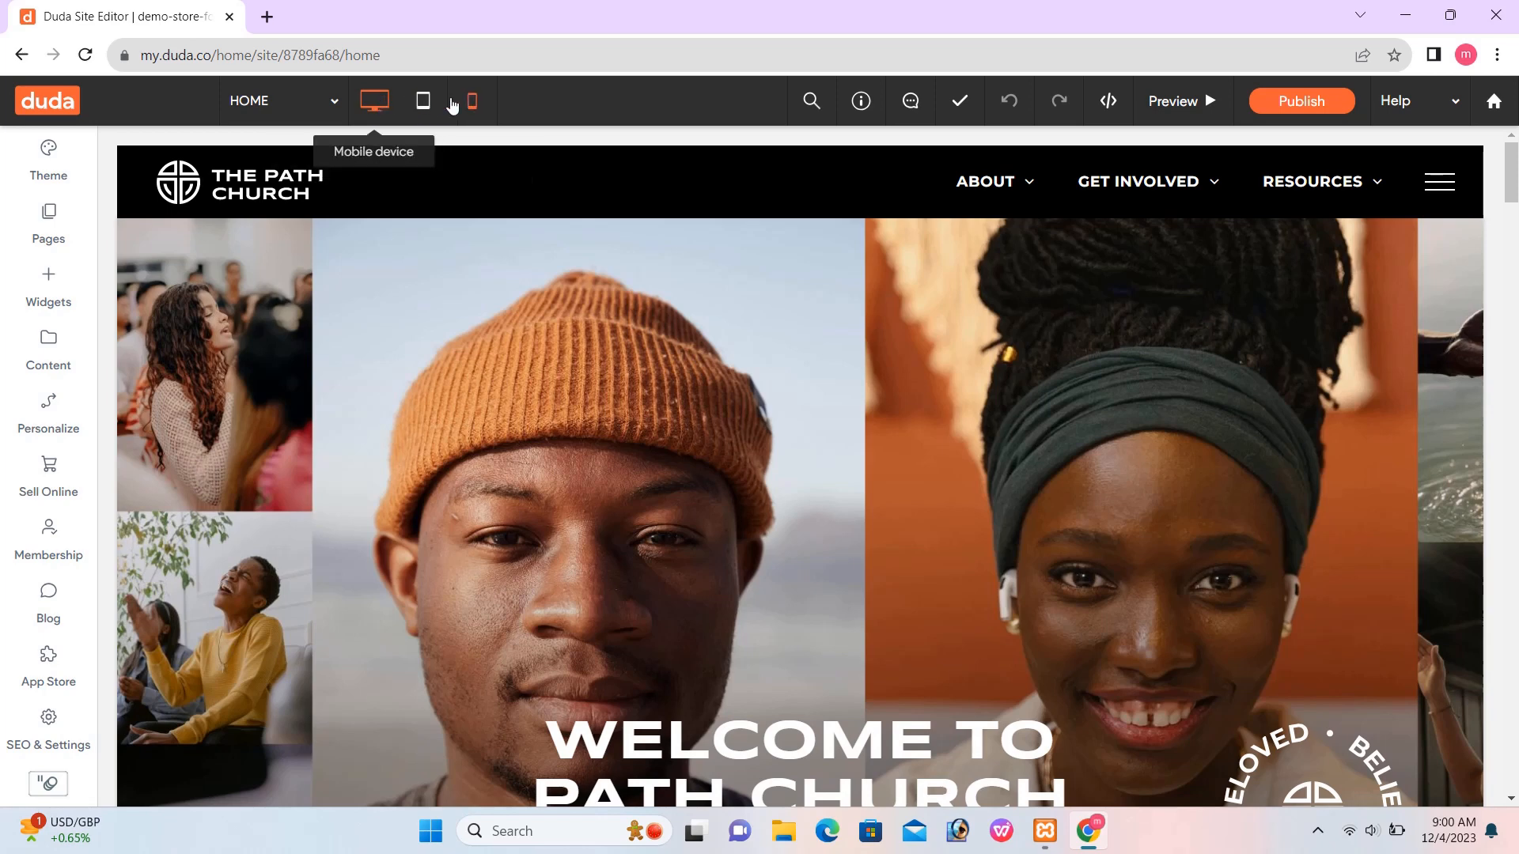
Step: Compare the home page's welcome section in the mobile and desktop layouts
{"action": "left_click", "coordinate": [472, 102]}
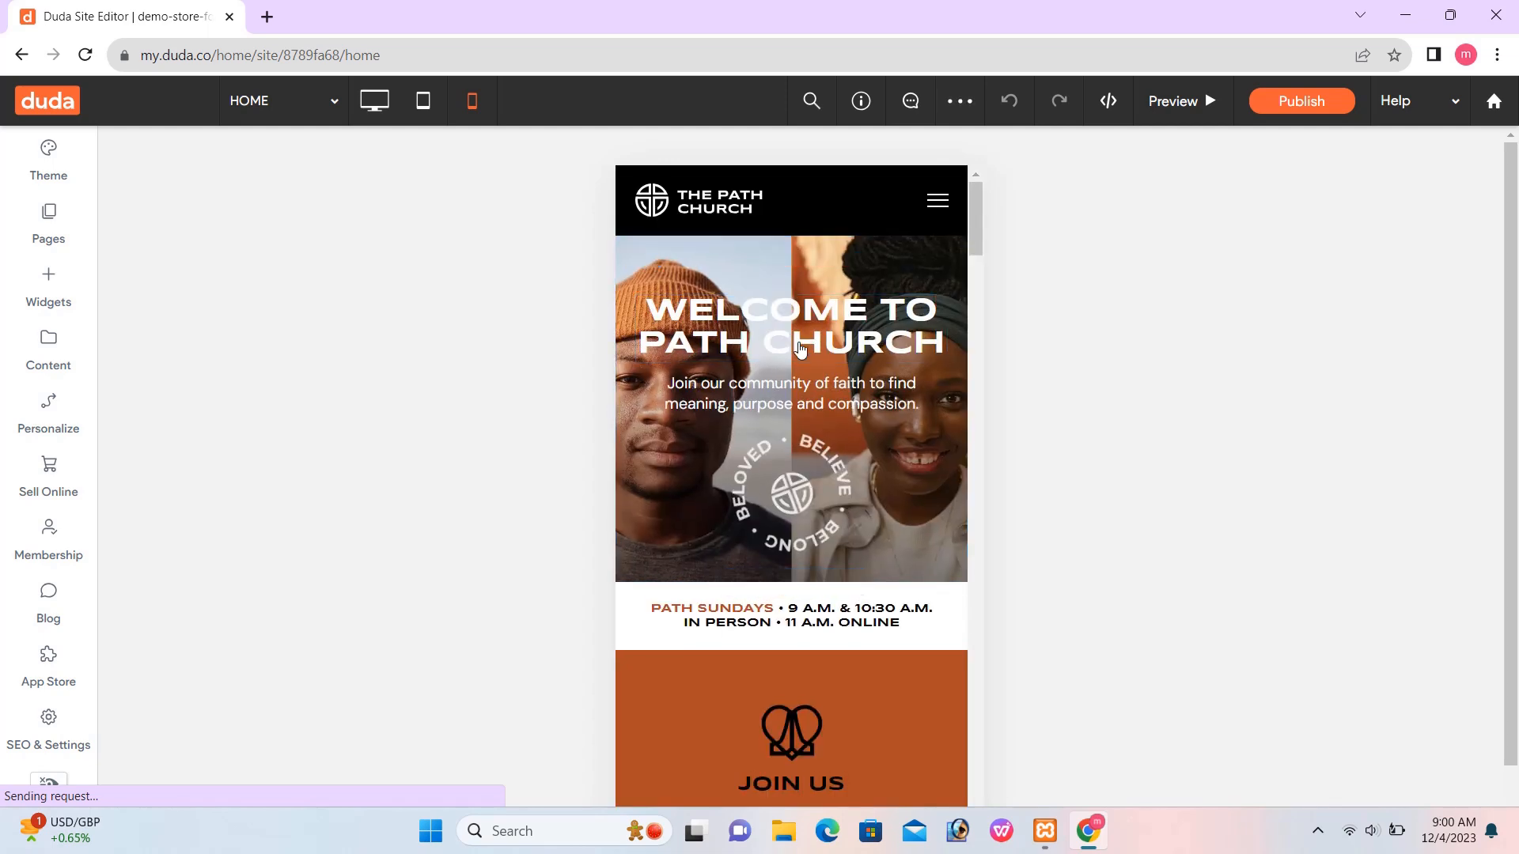
{"action": "left_click", "coordinate": [800, 349]}
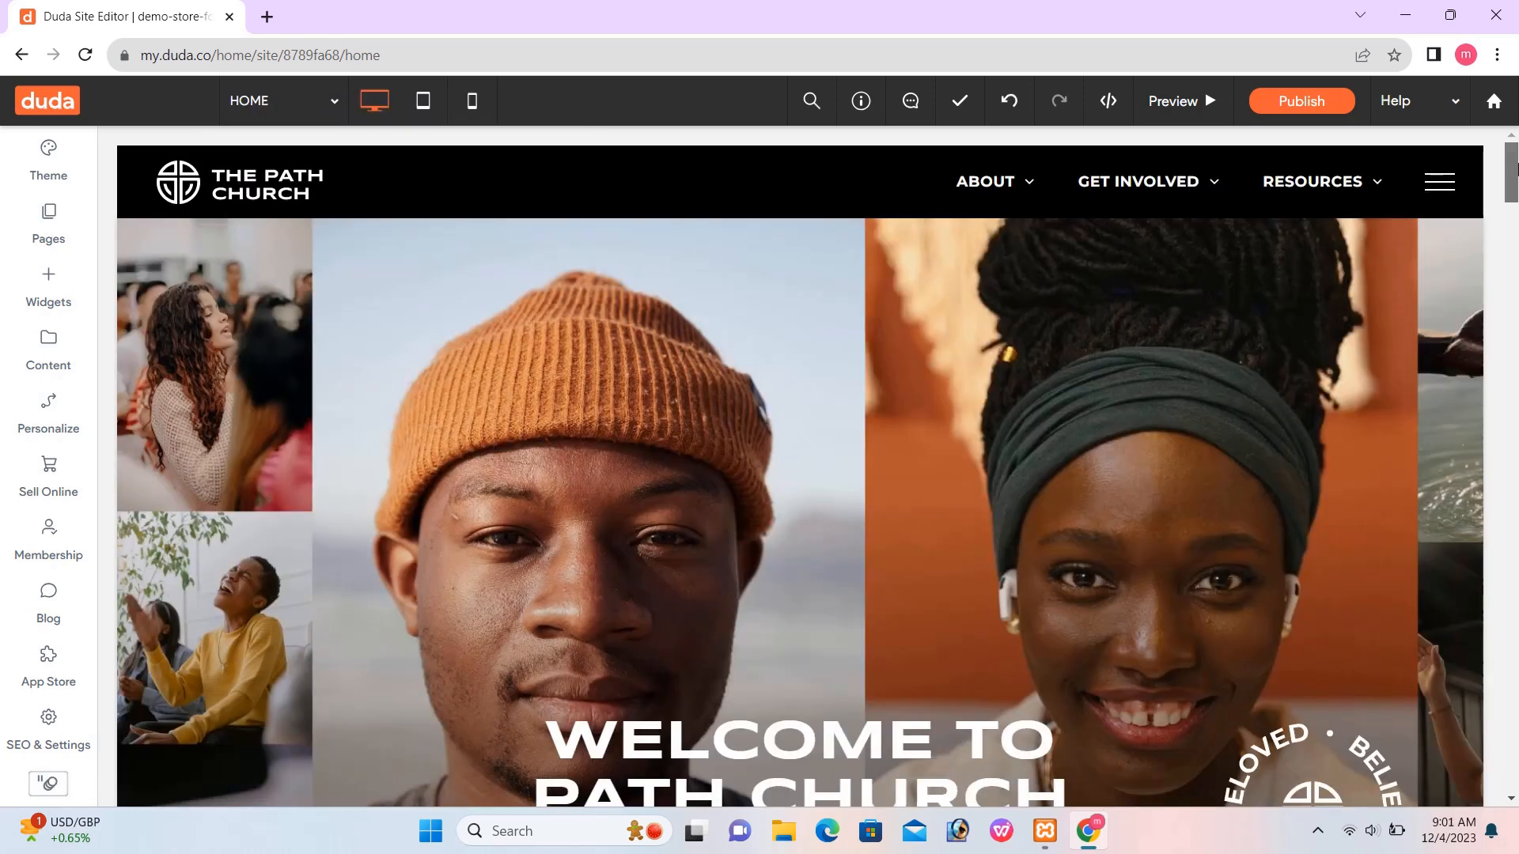
{"action": "mouse_move", "coordinate": [1513, 168]}
{"action": "left_mouse_down"}
{"action": "mouse_move", "coordinate": [1513, 229]}
{"action": "mouse_move", "coordinate": [1513, 184]}
{"action": "left_mouse_up"}
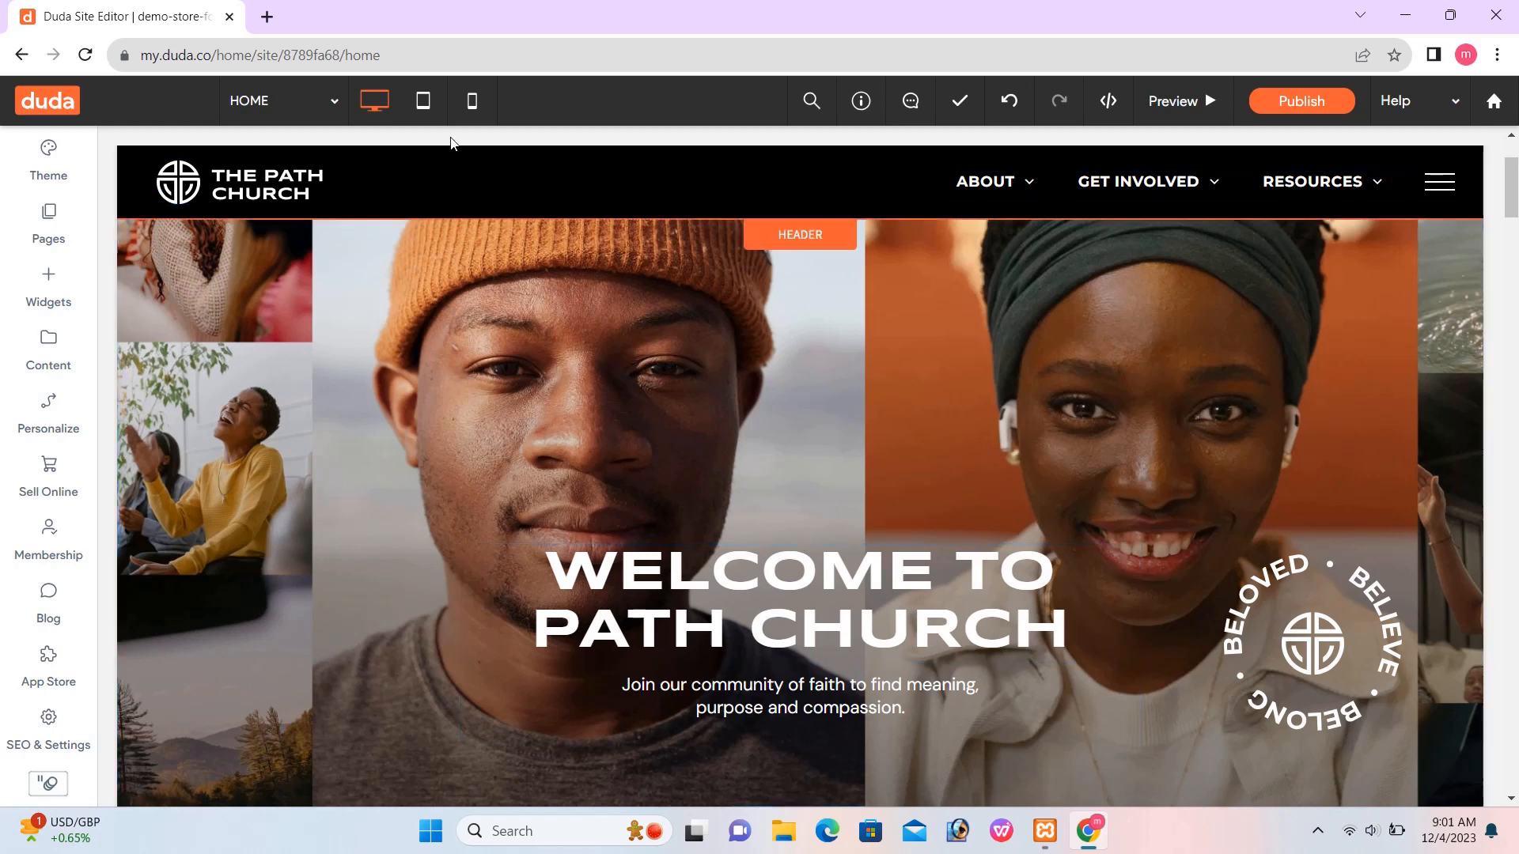
Step: In the mobile layout, set the font size of the "WELCOME TO PATH CHURCH" heading to 9
{"action": "left_click", "coordinate": [474, 111]}
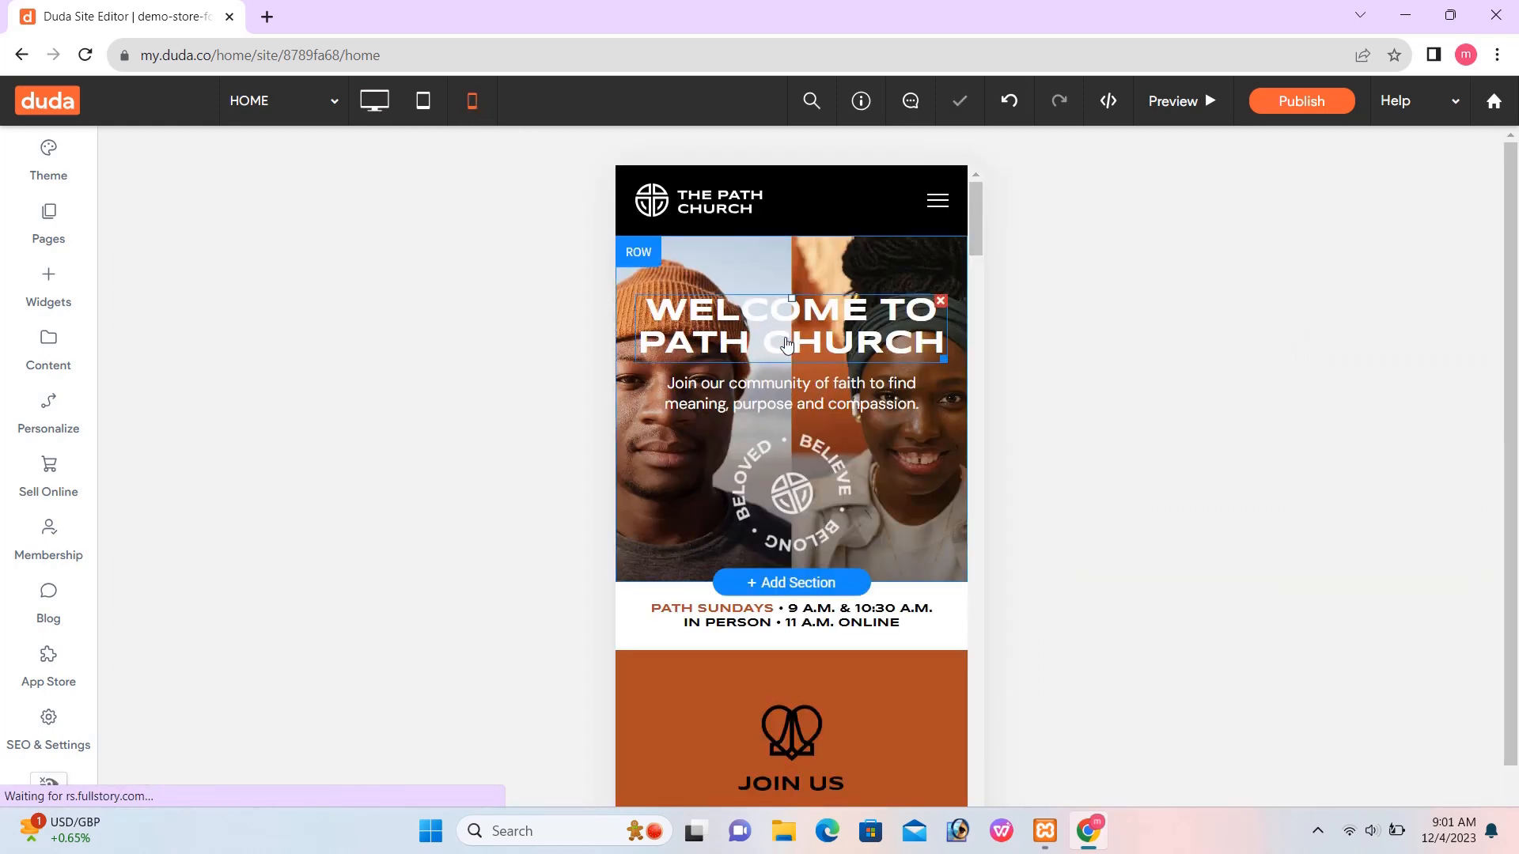
{"action": "left_click", "coordinate": [785, 344]}
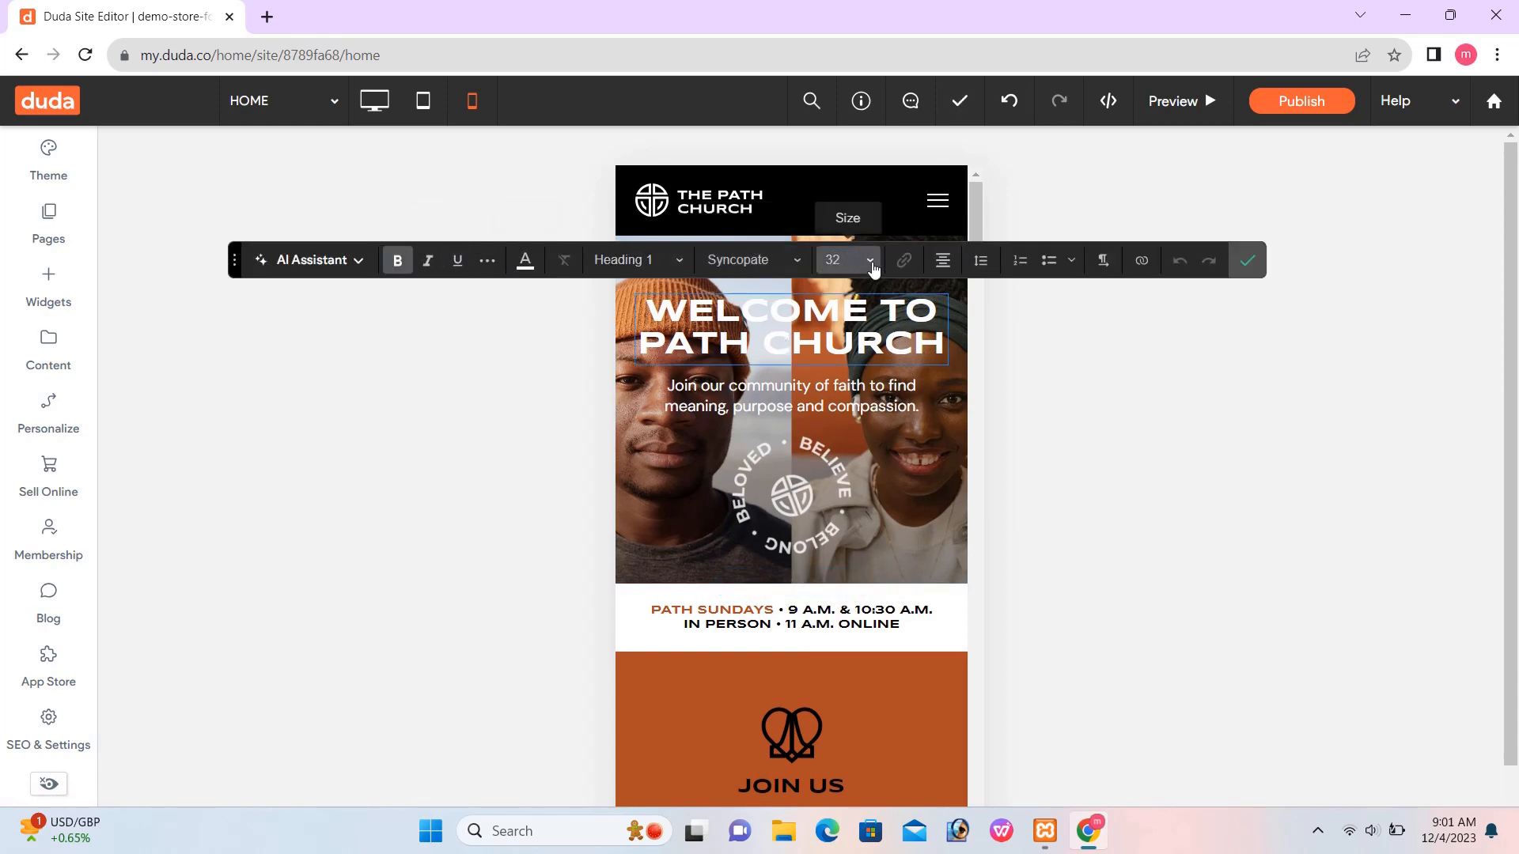
{"action": "left_click", "coordinate": [871, 268]}
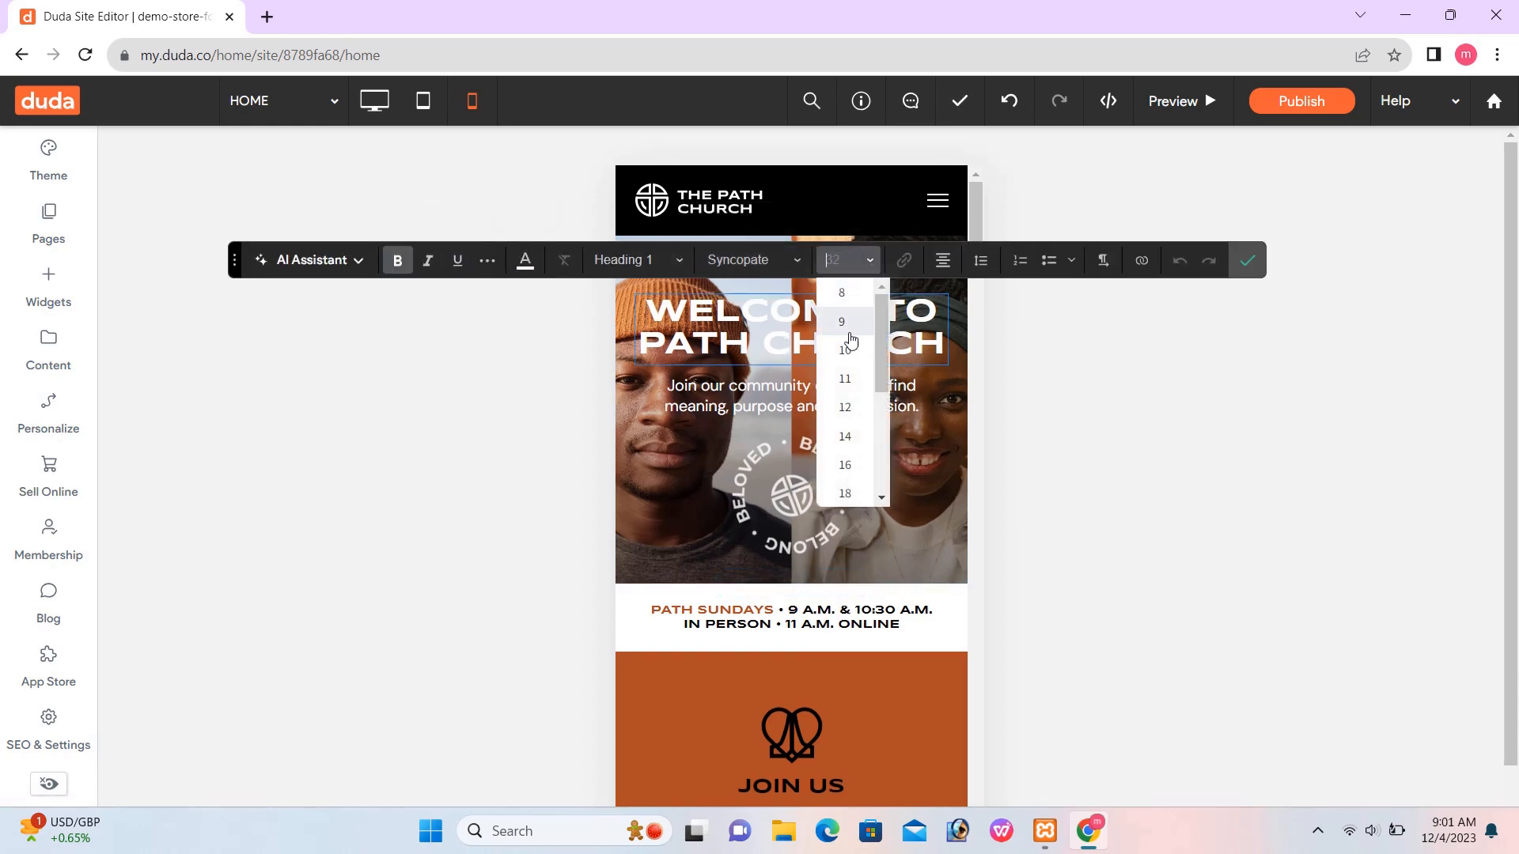
{"action": "left_click", "coordinate": [811, 343]}
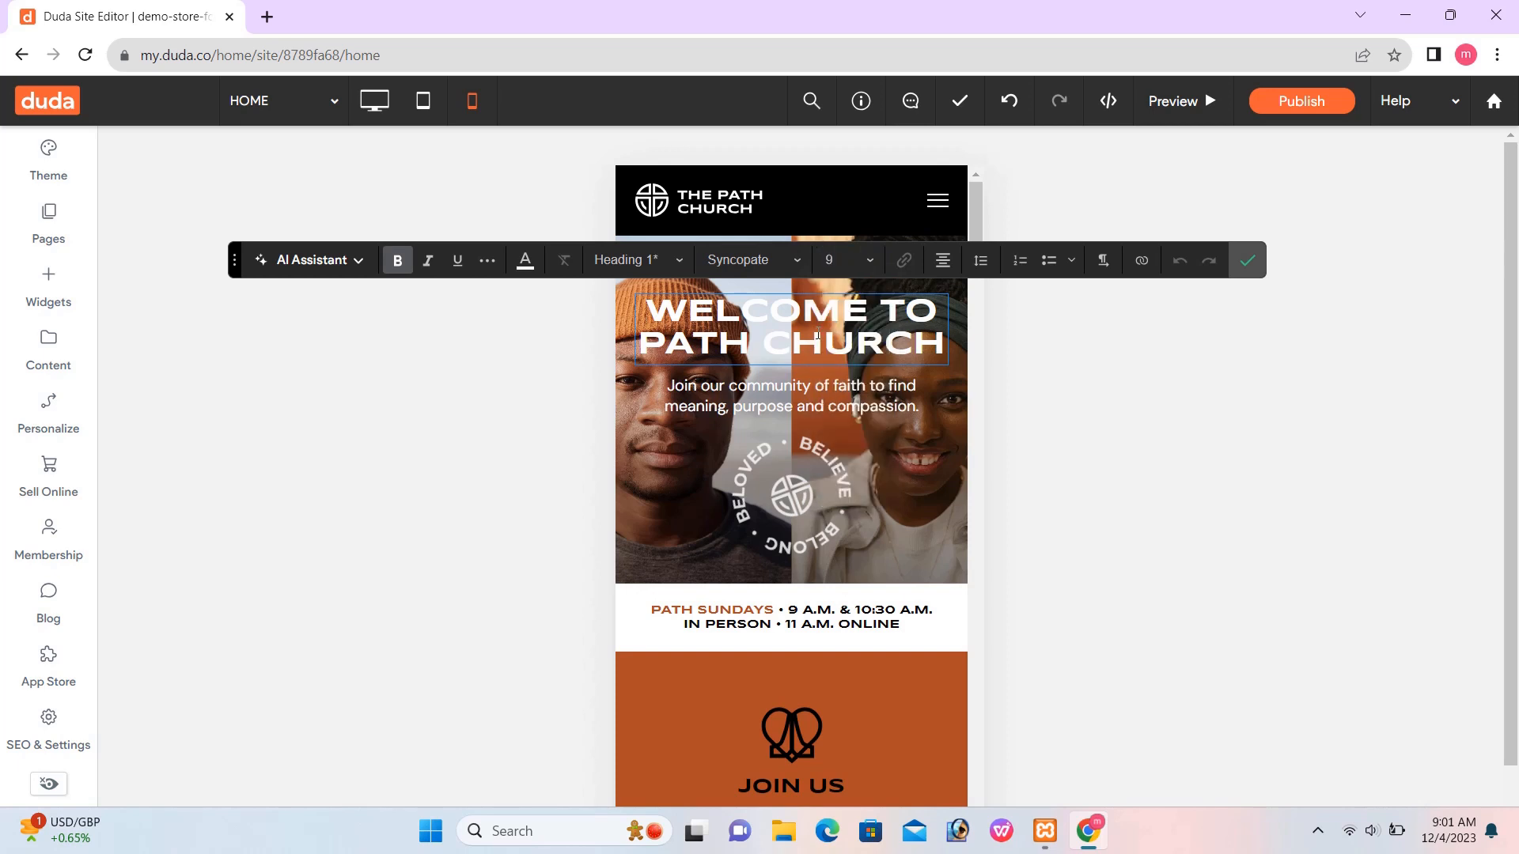
{"action": "triple_click", "coordinate": [812, 342]}
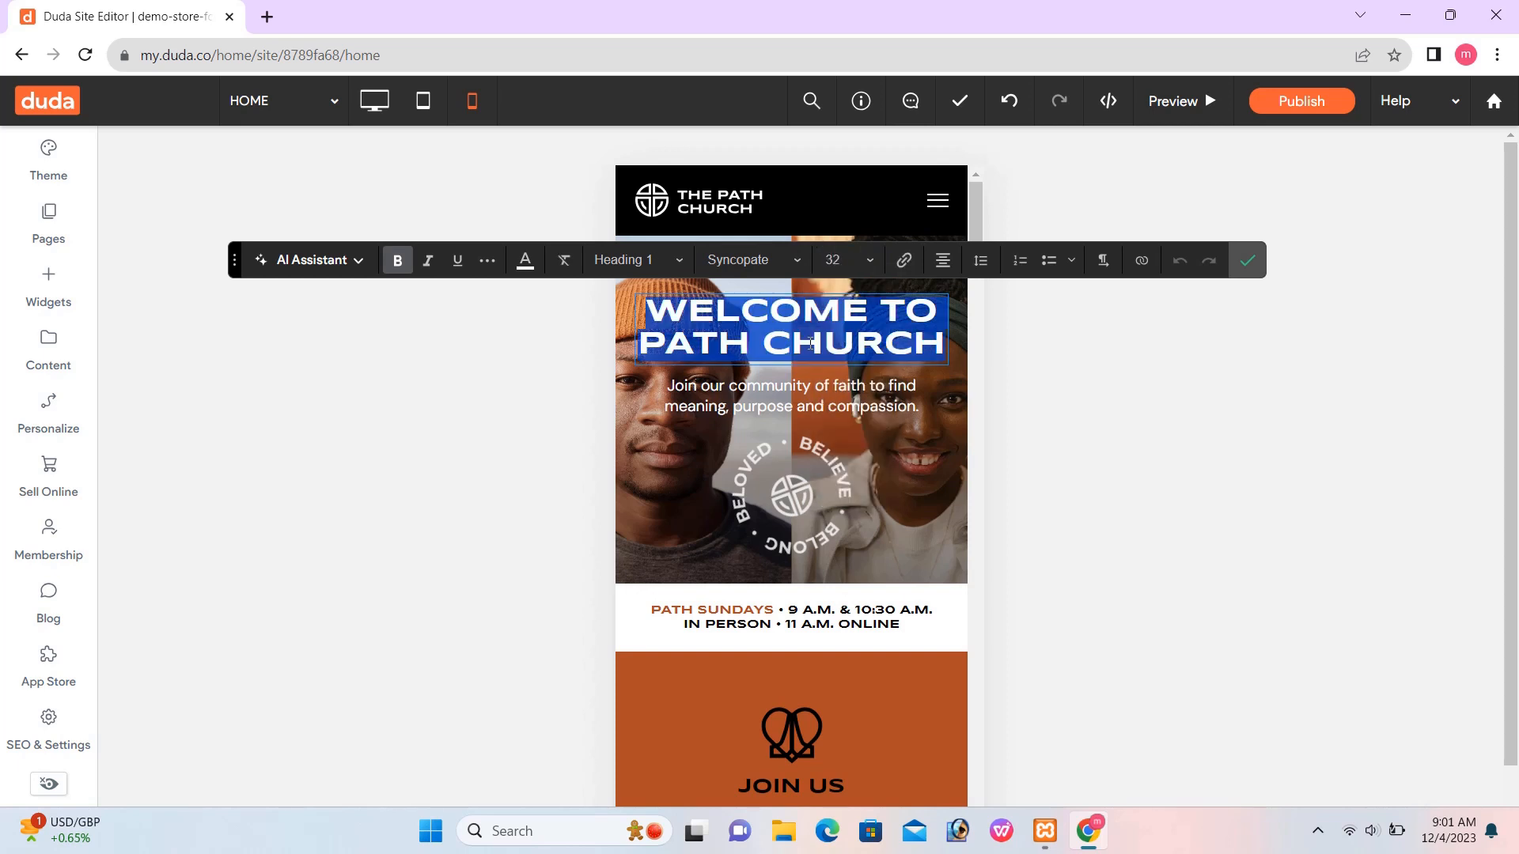
{"action": "left_click", "coordinate": [870, 261]}
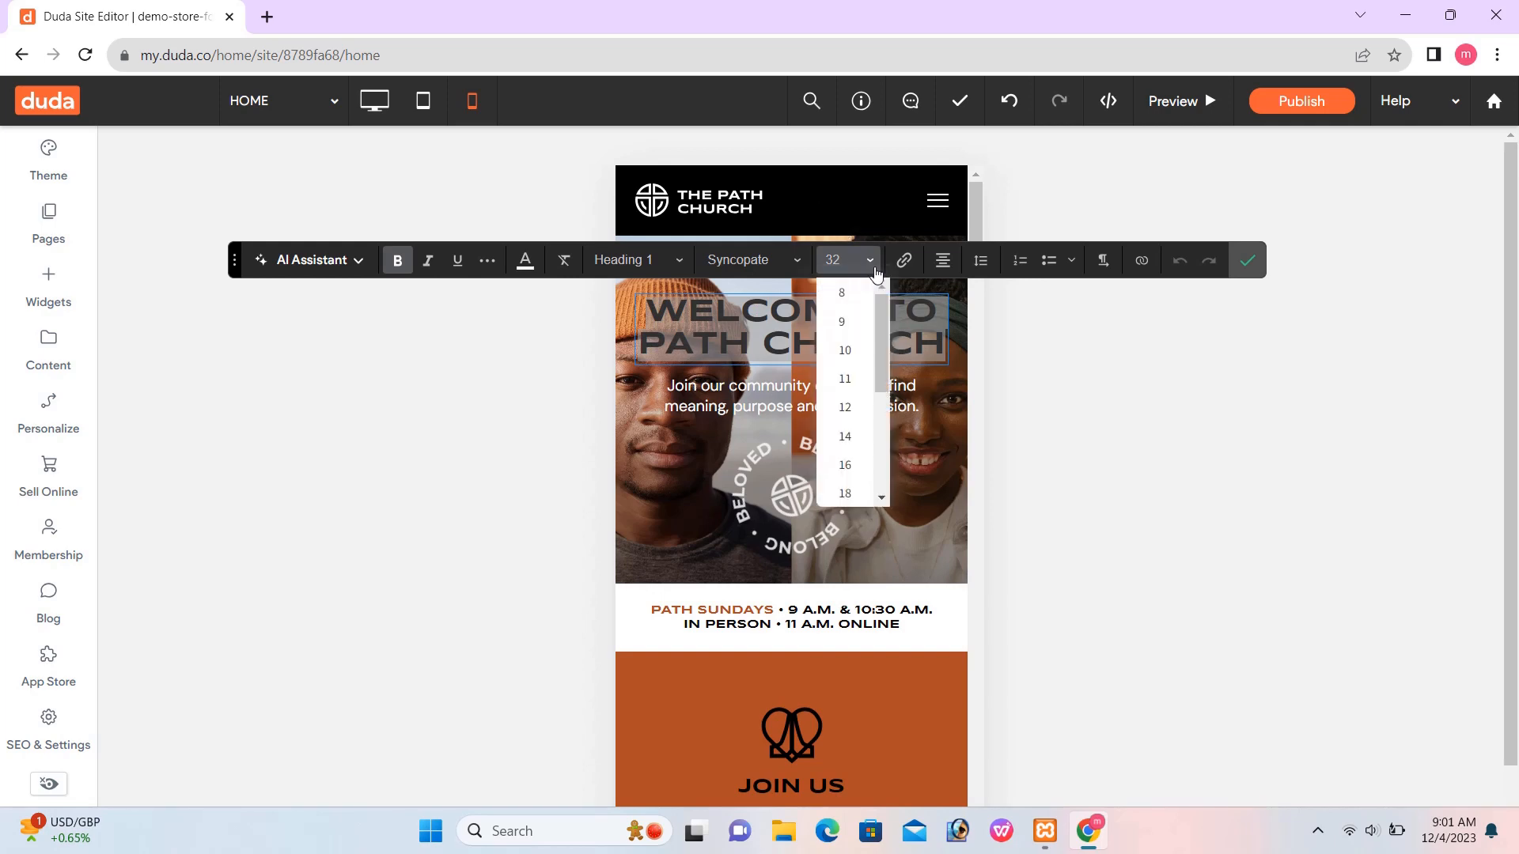
{"action": "left_click", "coordinate": [853, 332]}
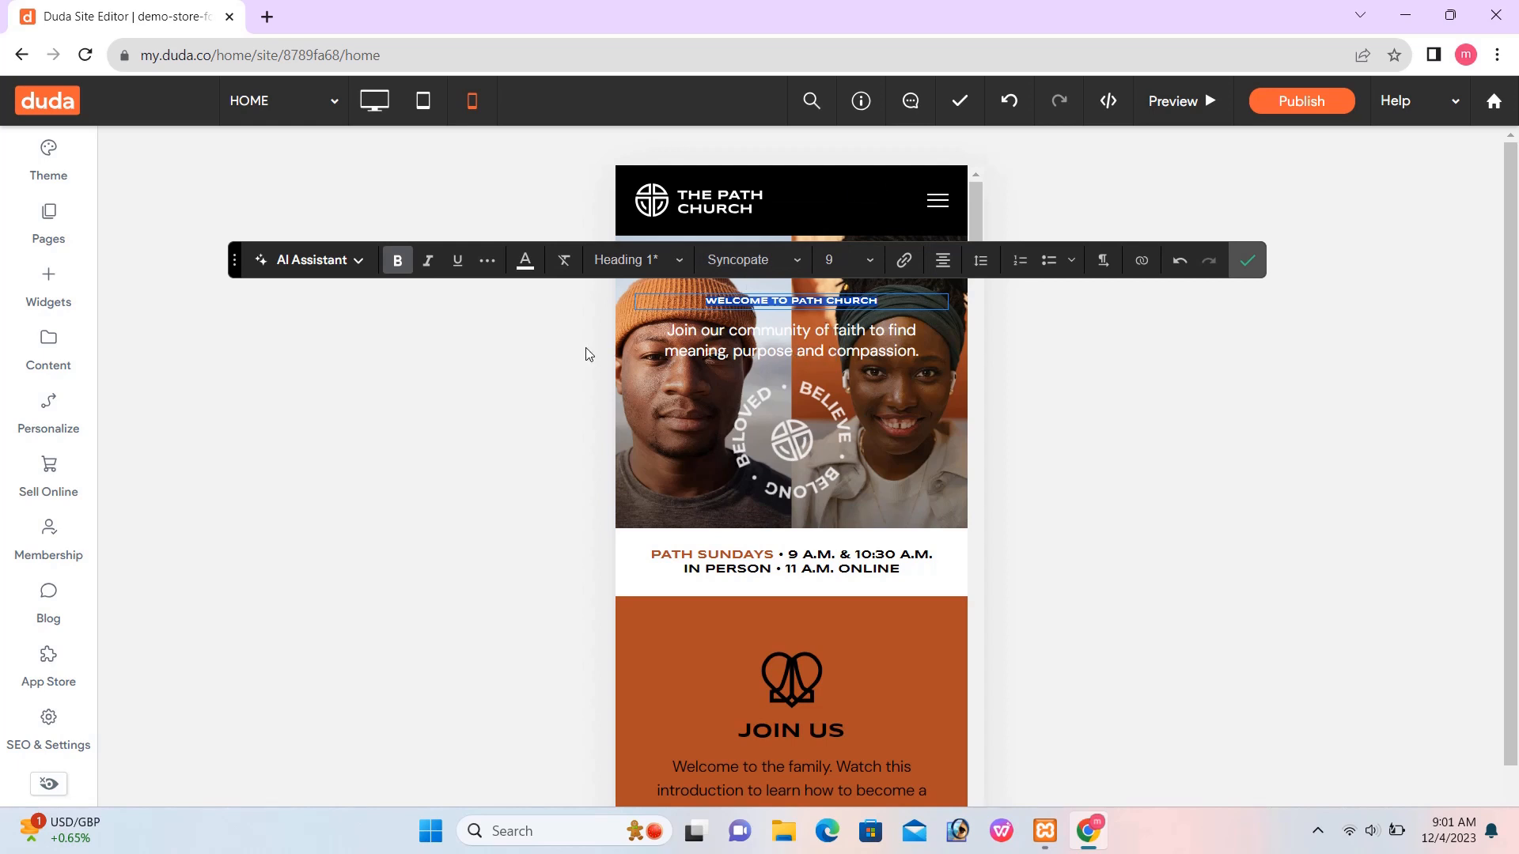
{"action": "left_click", "coordinate": [569, 364]}
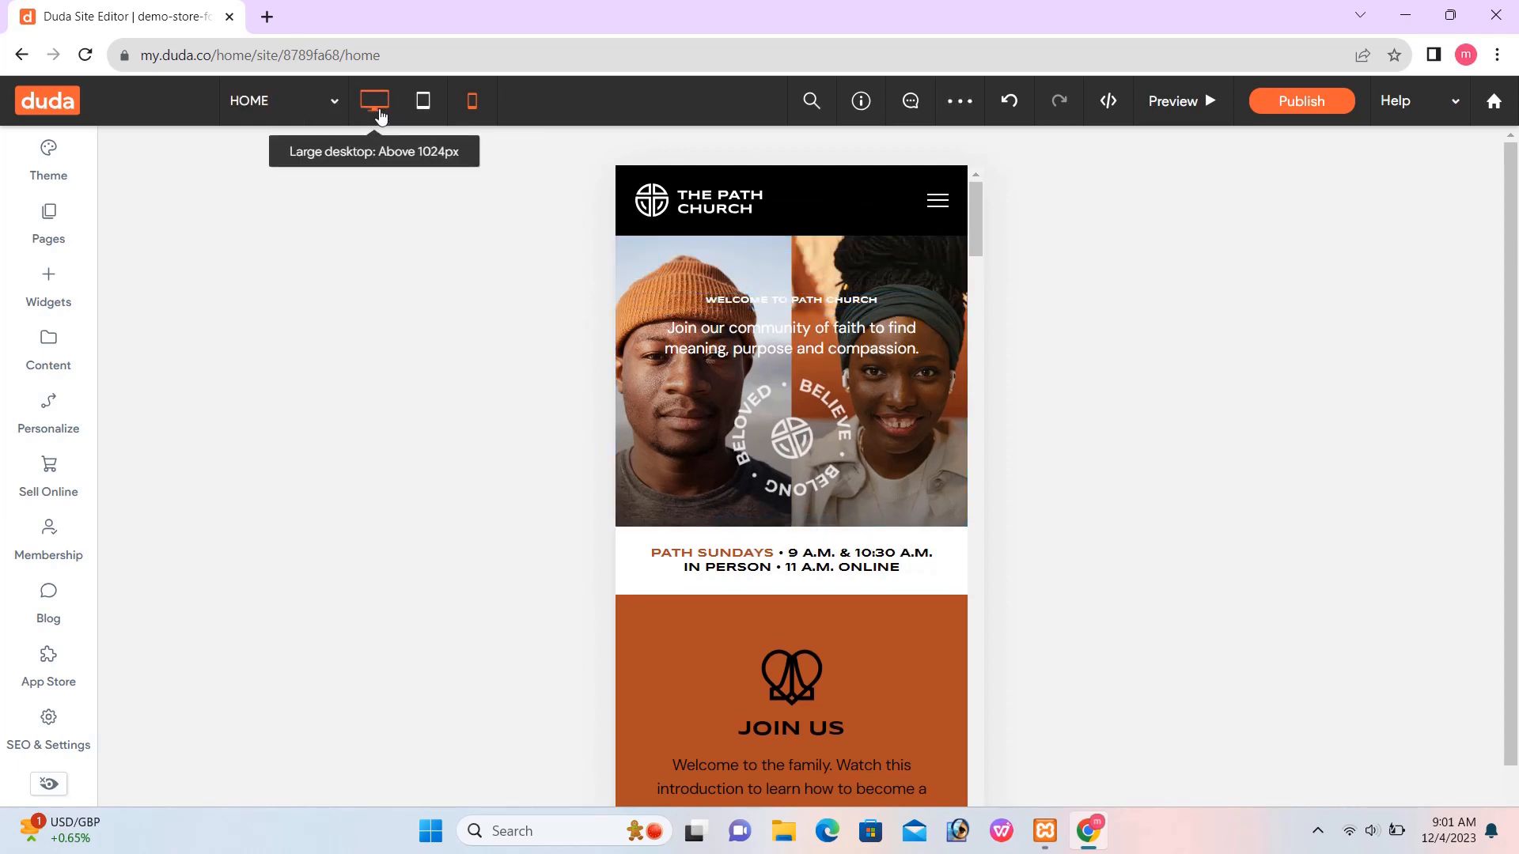
Step: Switch back to the desktop layout and check the size of the welcome heading there
{"action": "left_click", "coordinate": [376, 103]}
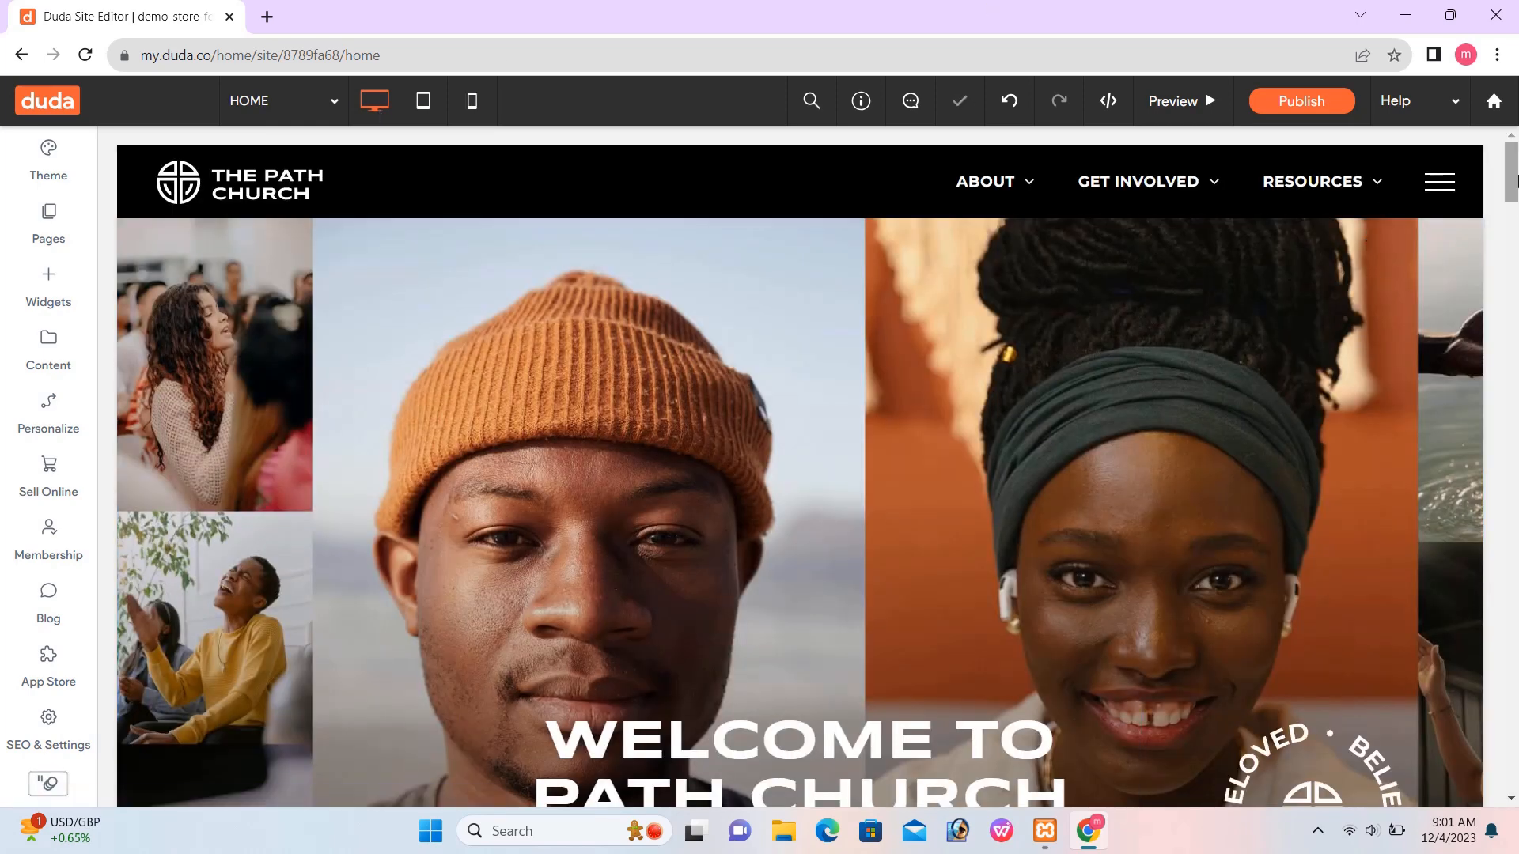
{"action": "left_click_drag", "start_coordinate": [1516, 181], "coordinate": [1516, 221]}
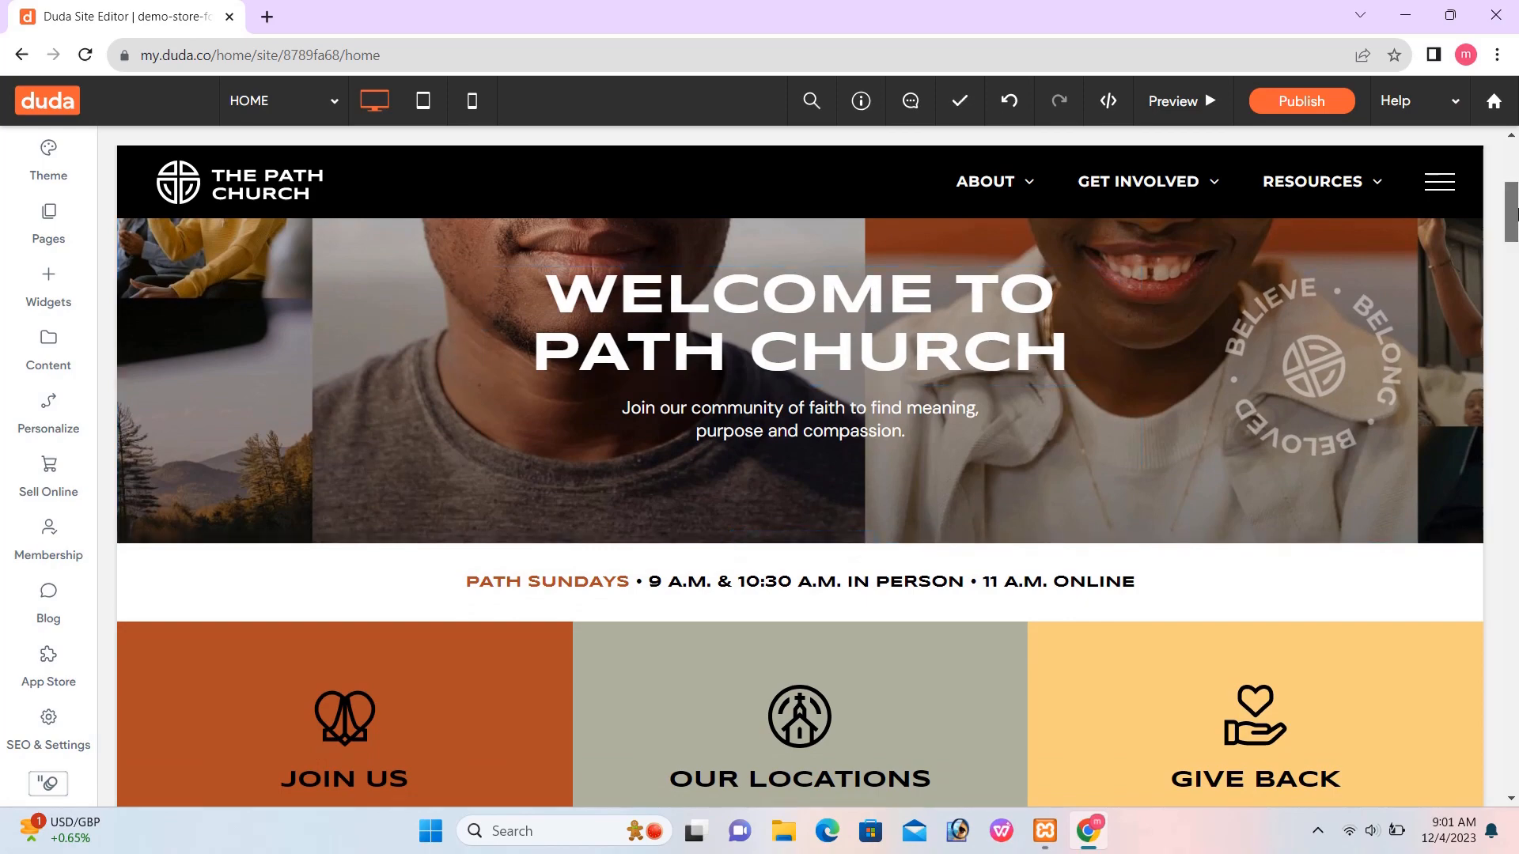
{"action": "left_click_drag", "start_coordinate": [1516, 211], "coordinate": [1516, 167]}
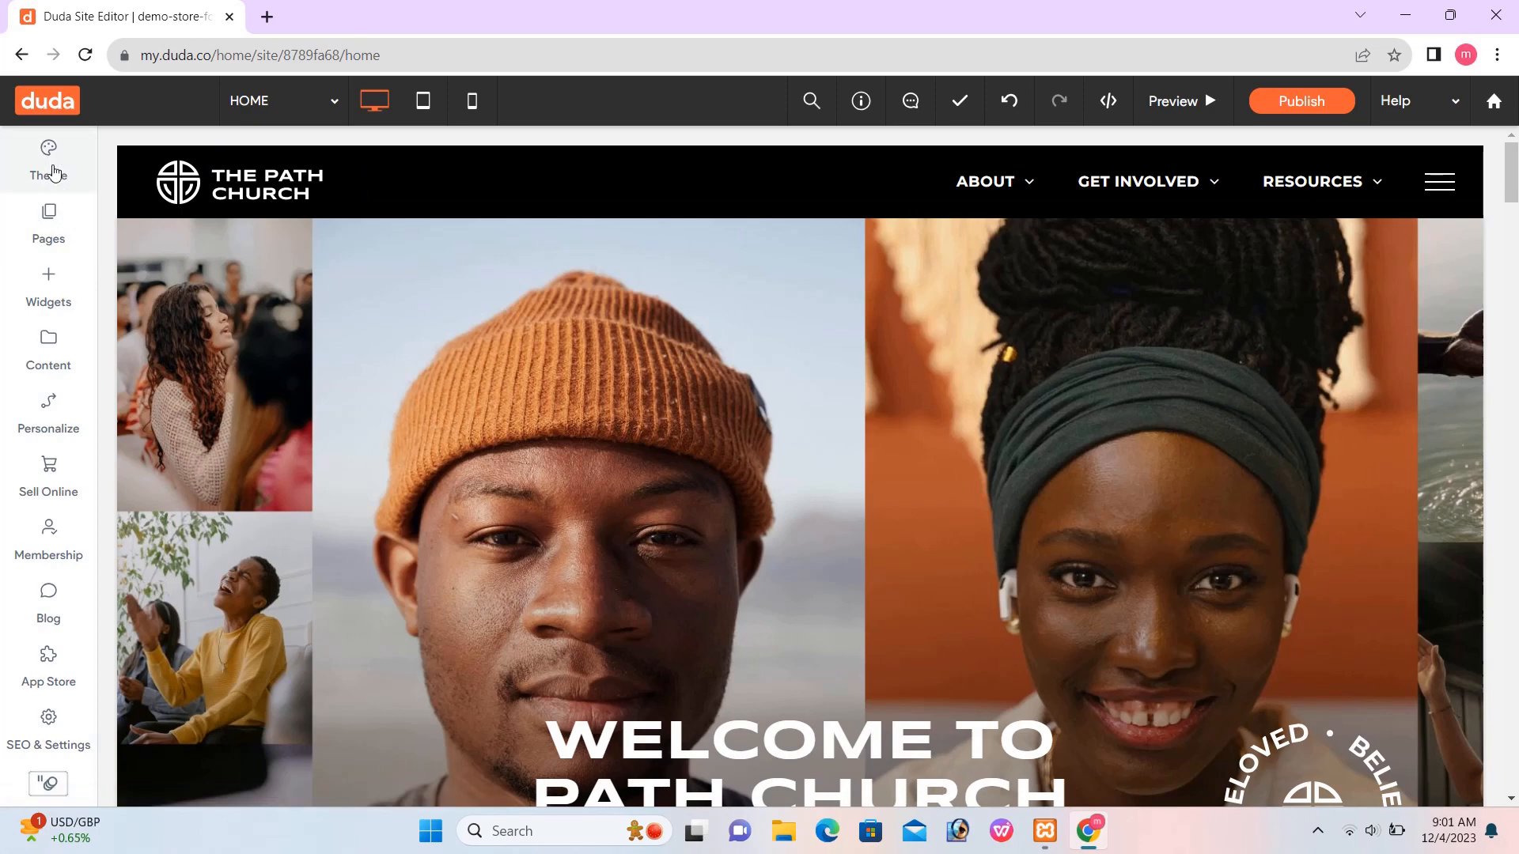
Step: Open the site theme settings and look through the color, button and text styles
{"action": "left_click", "coordinate": [53, 172]}
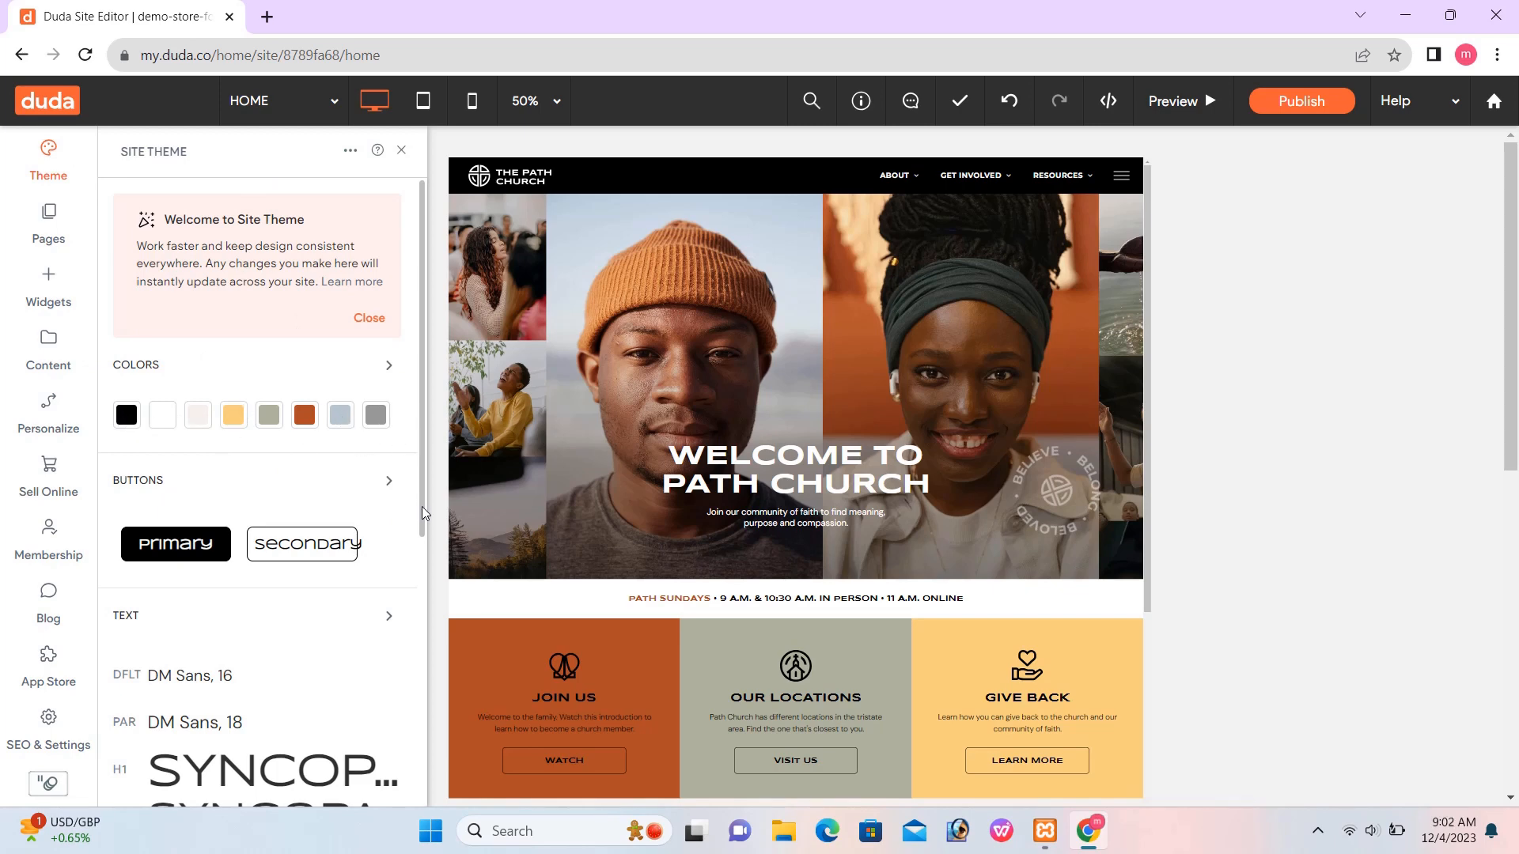
{"action": "left_click_drag", "start_coordinate": [421, 512], "coordinate": [435, 712]}
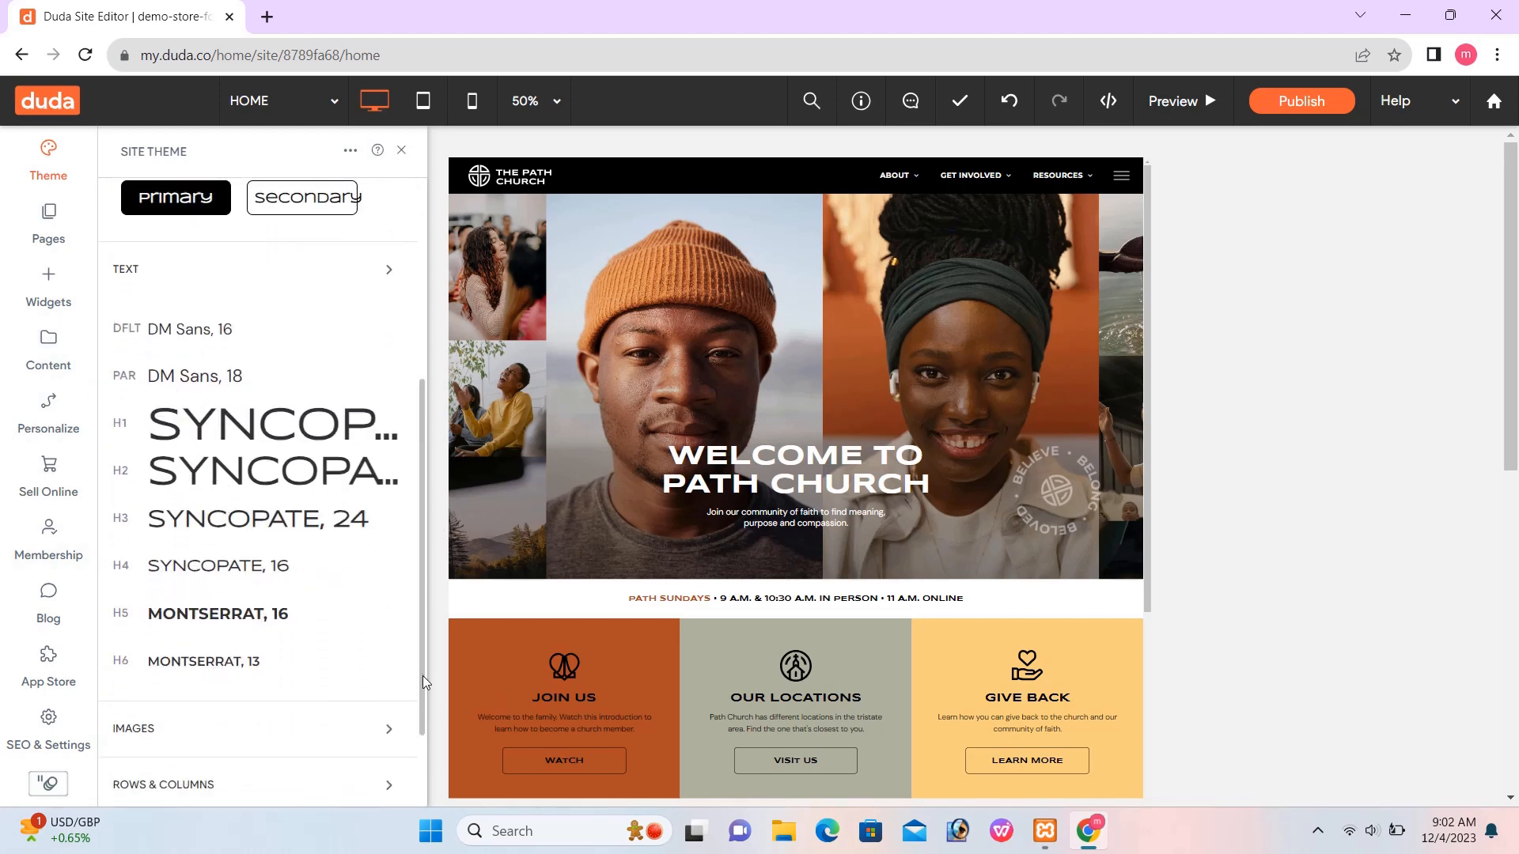
Step: Close the site theme settings, and look through the site's page list and the available widgets
{"action": "left_click_drag", "start_coordinate": [423, 689], "coordinate": [447, 323]}
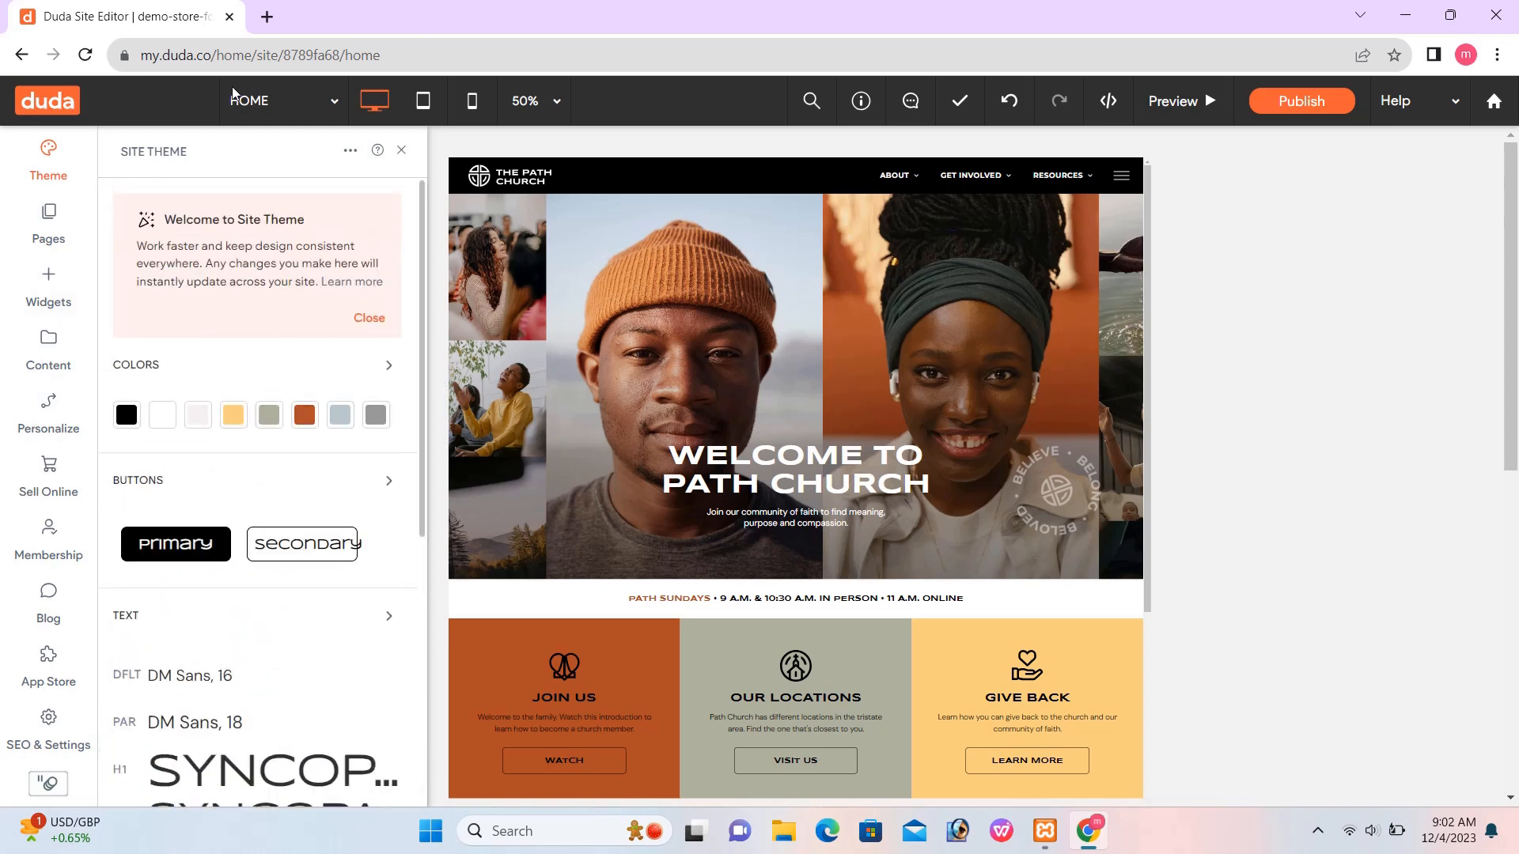
{"action": "left_click", "coordinate": [401, 151]}
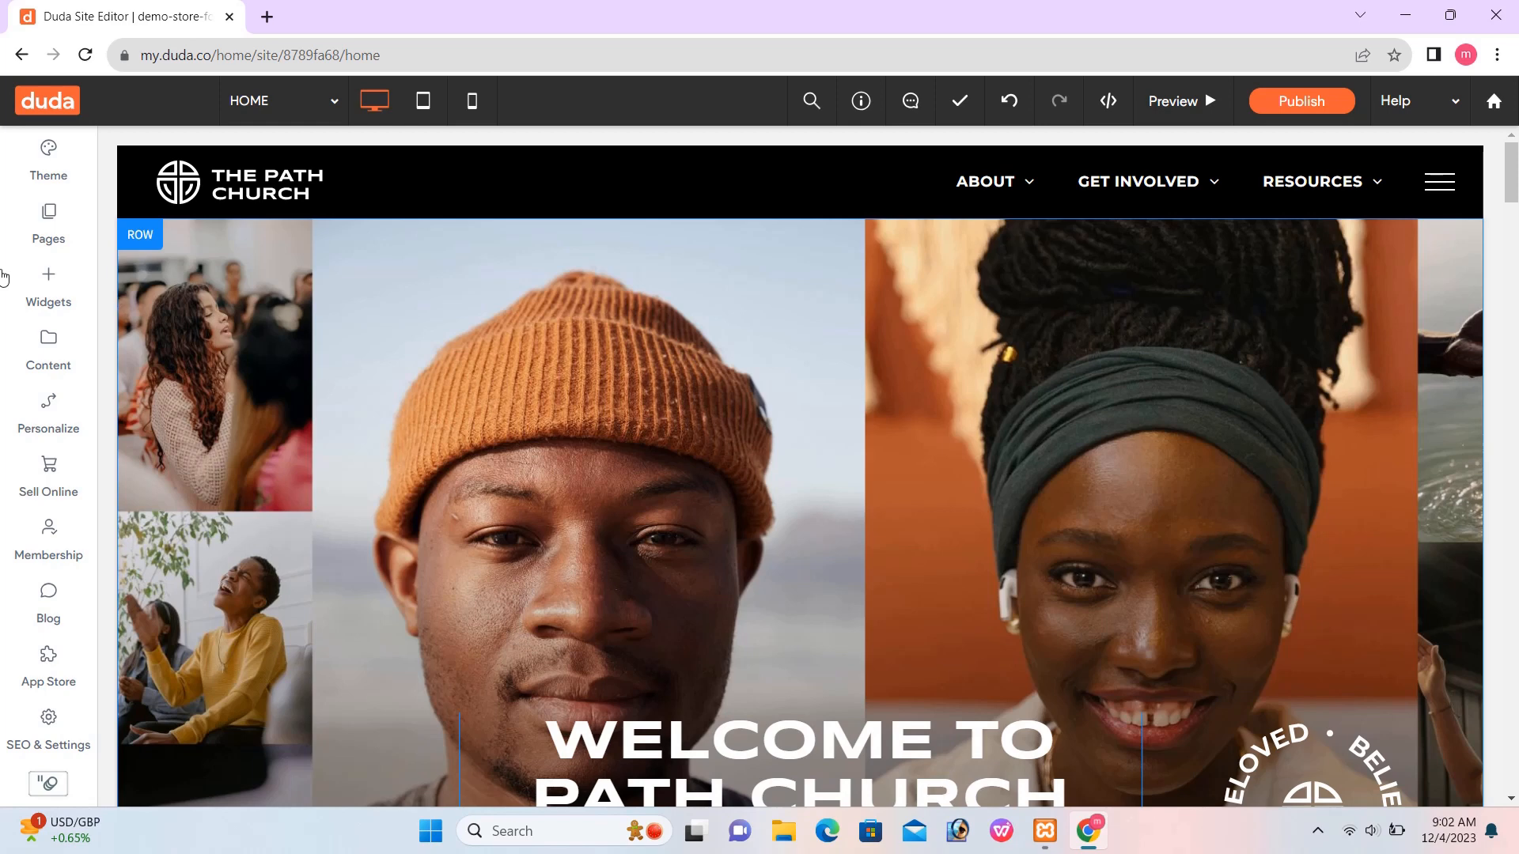
{"action": "left_click", "coordinate": [49, 224]}
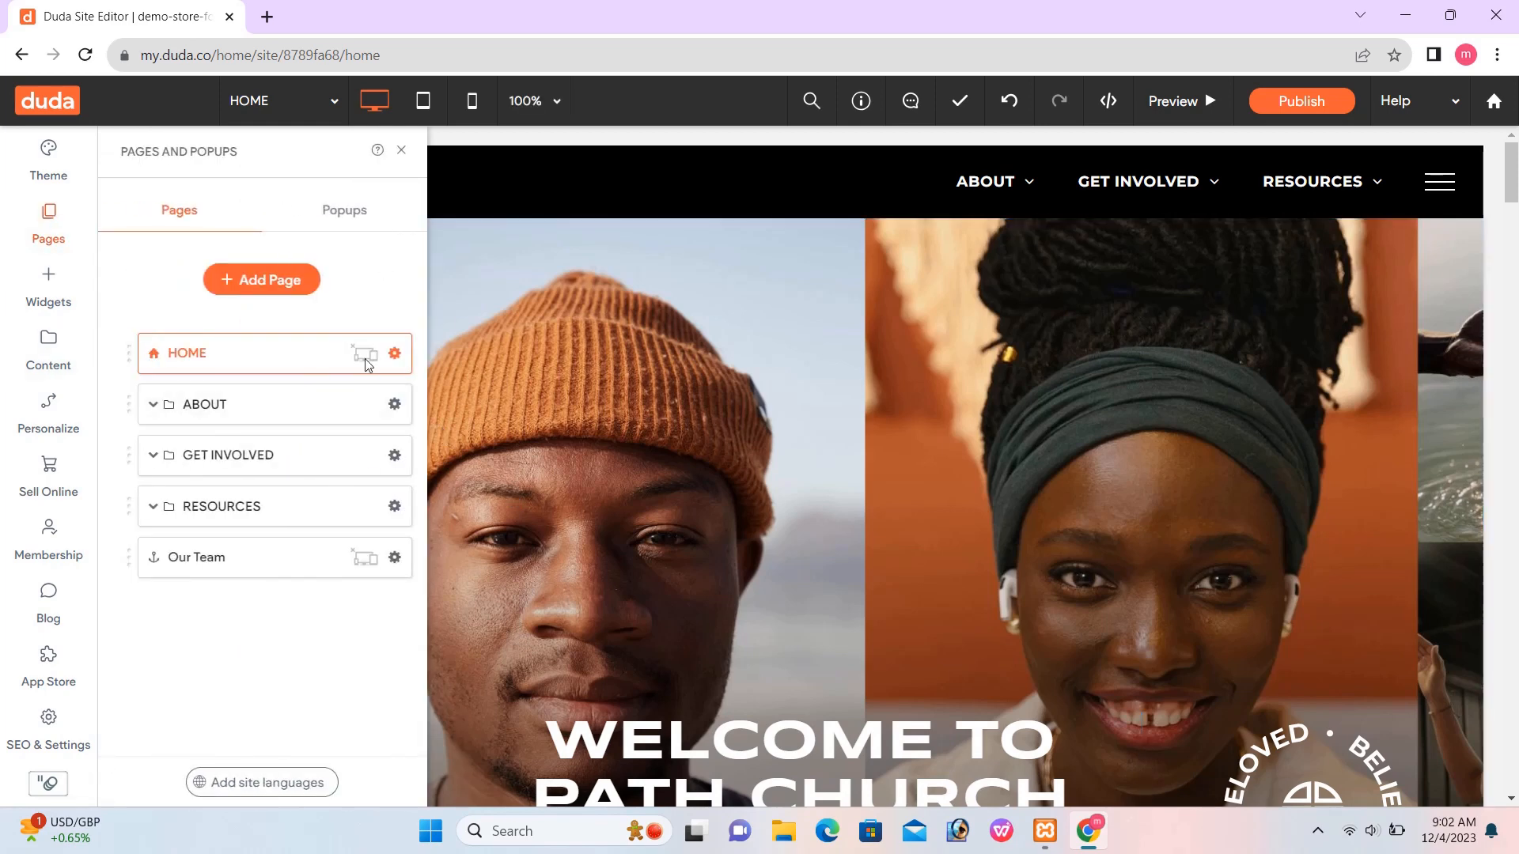
{"action": "left_click", "coordinate": [57, 299]}
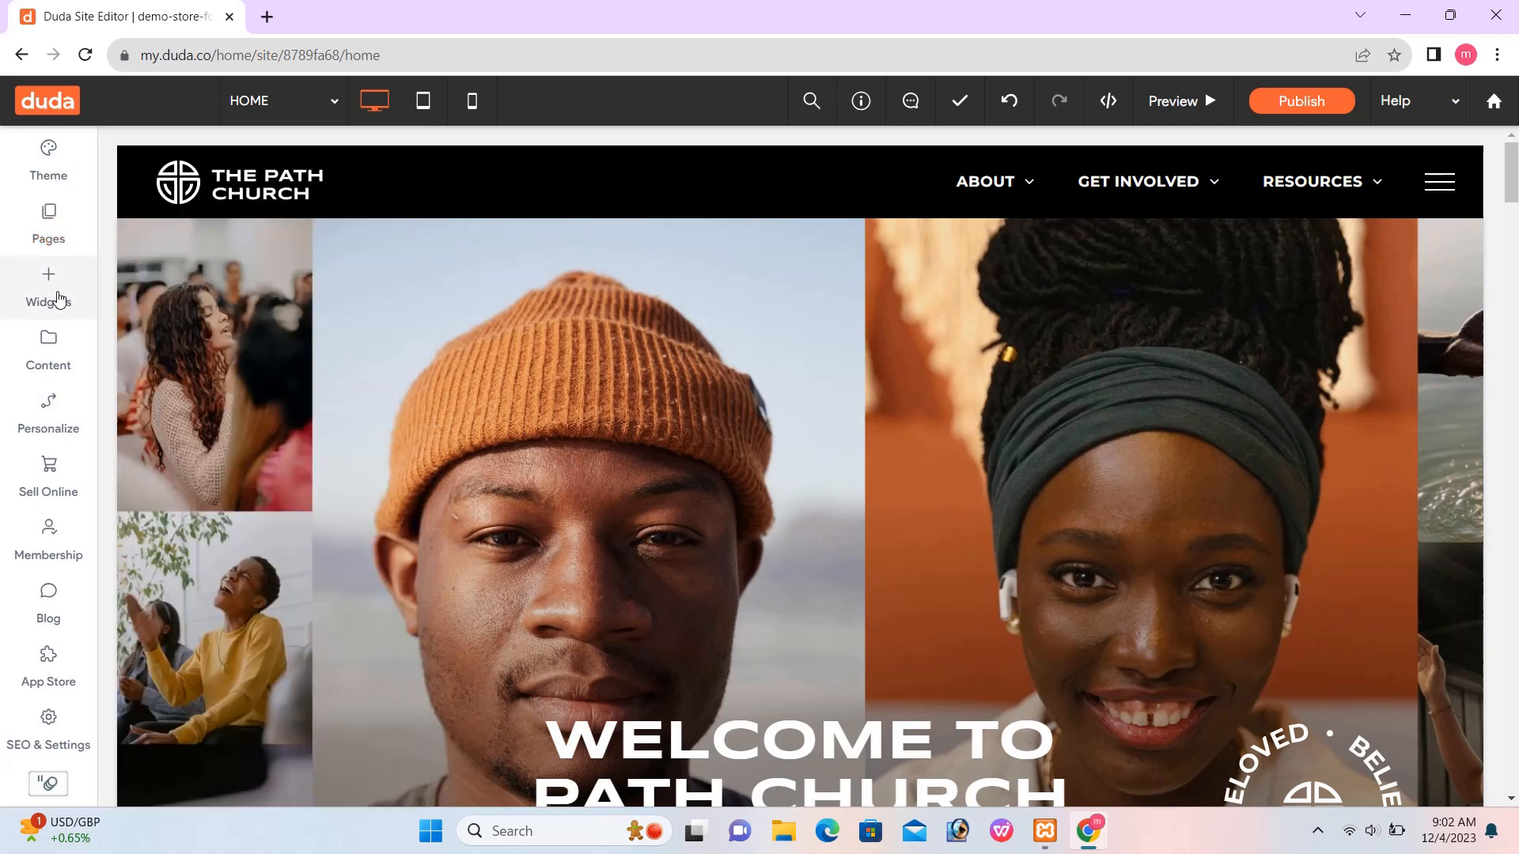
{"action": "left_click", "coordinate": [58, 299]}
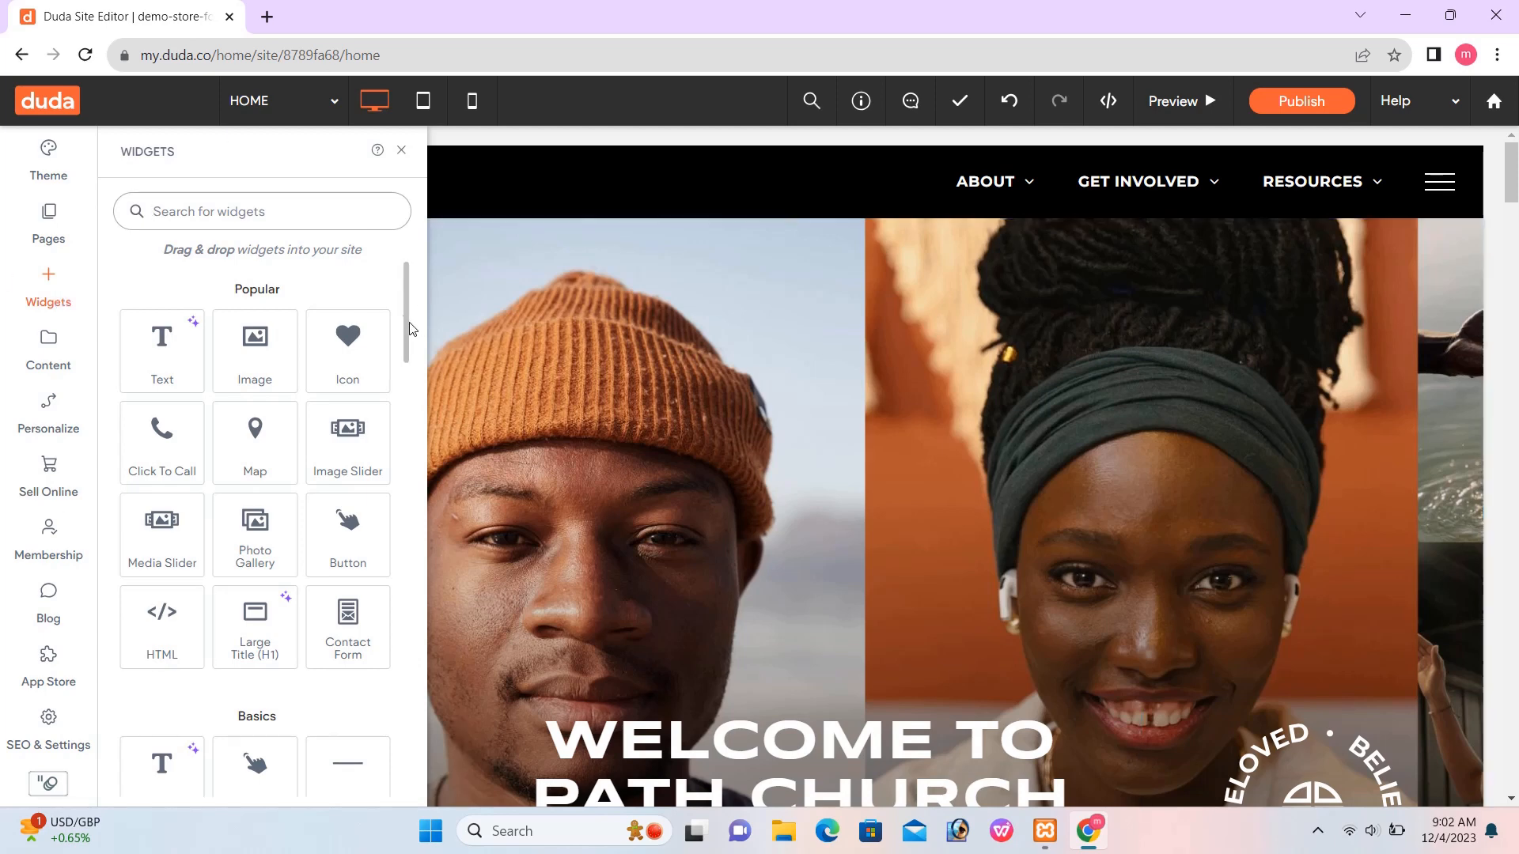
{"action": "left_click_drag", "start_coordinate": [406, 340], "coordinate": [412, 188]}
{"action": "left_click", "coordinate": [401, 151]}
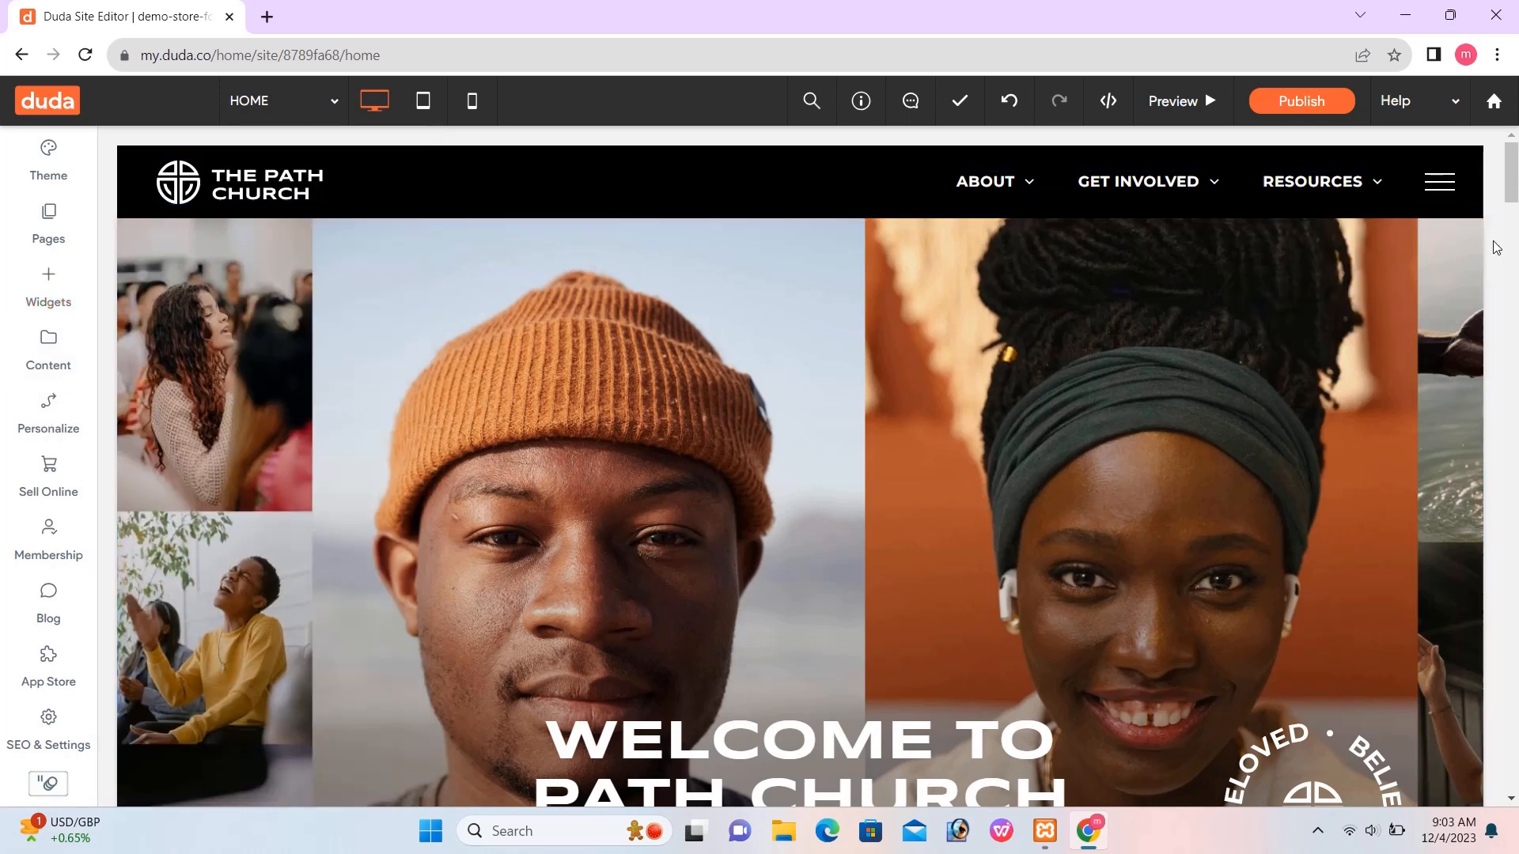
Step: Add the "Simple & Powerful" section from the Features category below the Path Sundays row and save it
{"action": "scroll", "coordinate": [1513, 207], "scroll_direction": "down", "scroll_amount": 8}
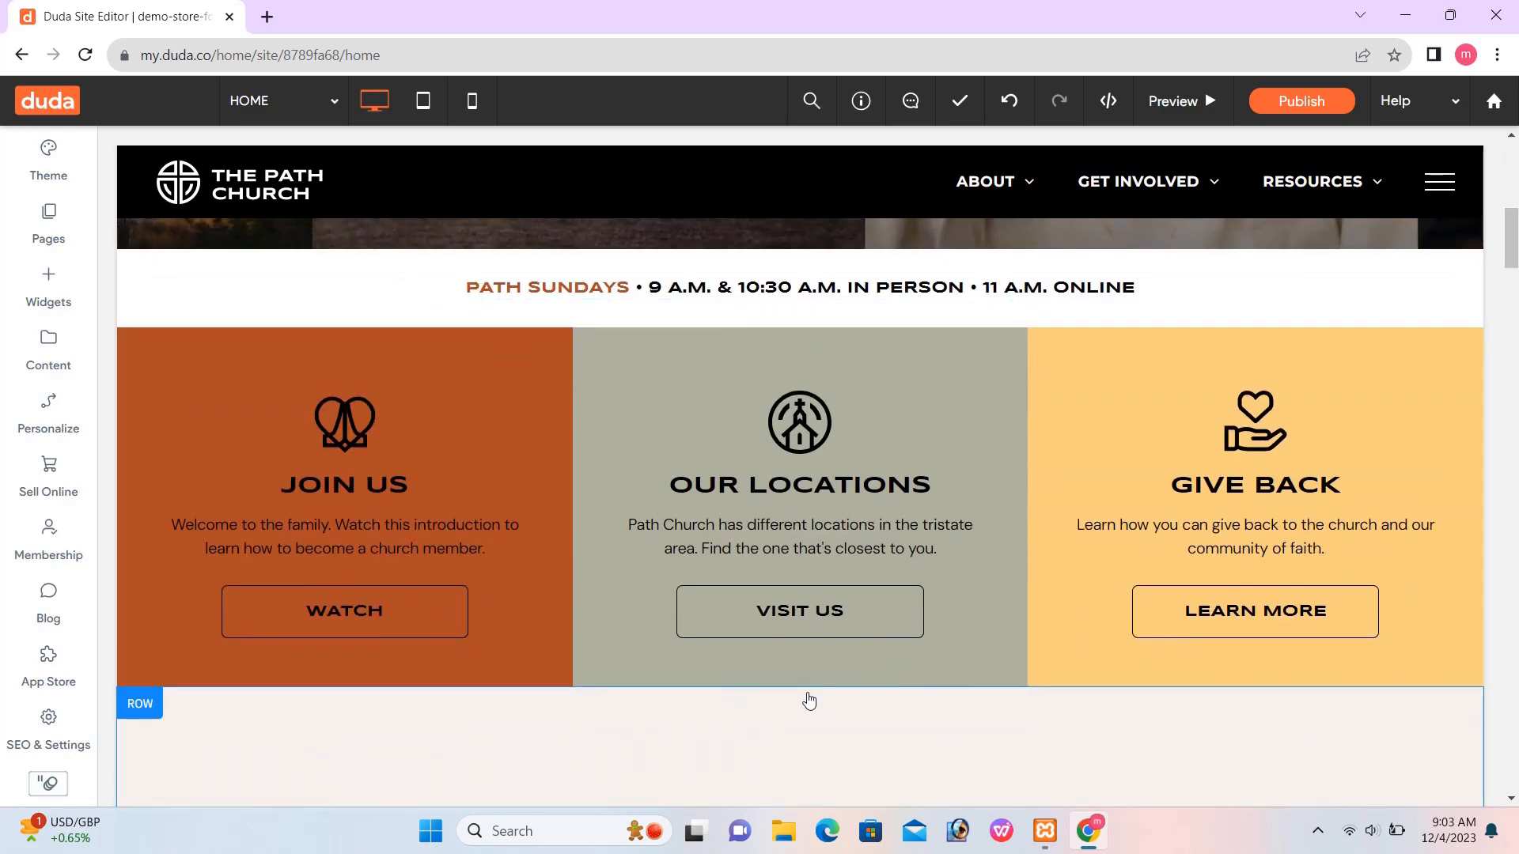
{"action": "mouse_move", "coordinate": [781, 330]}
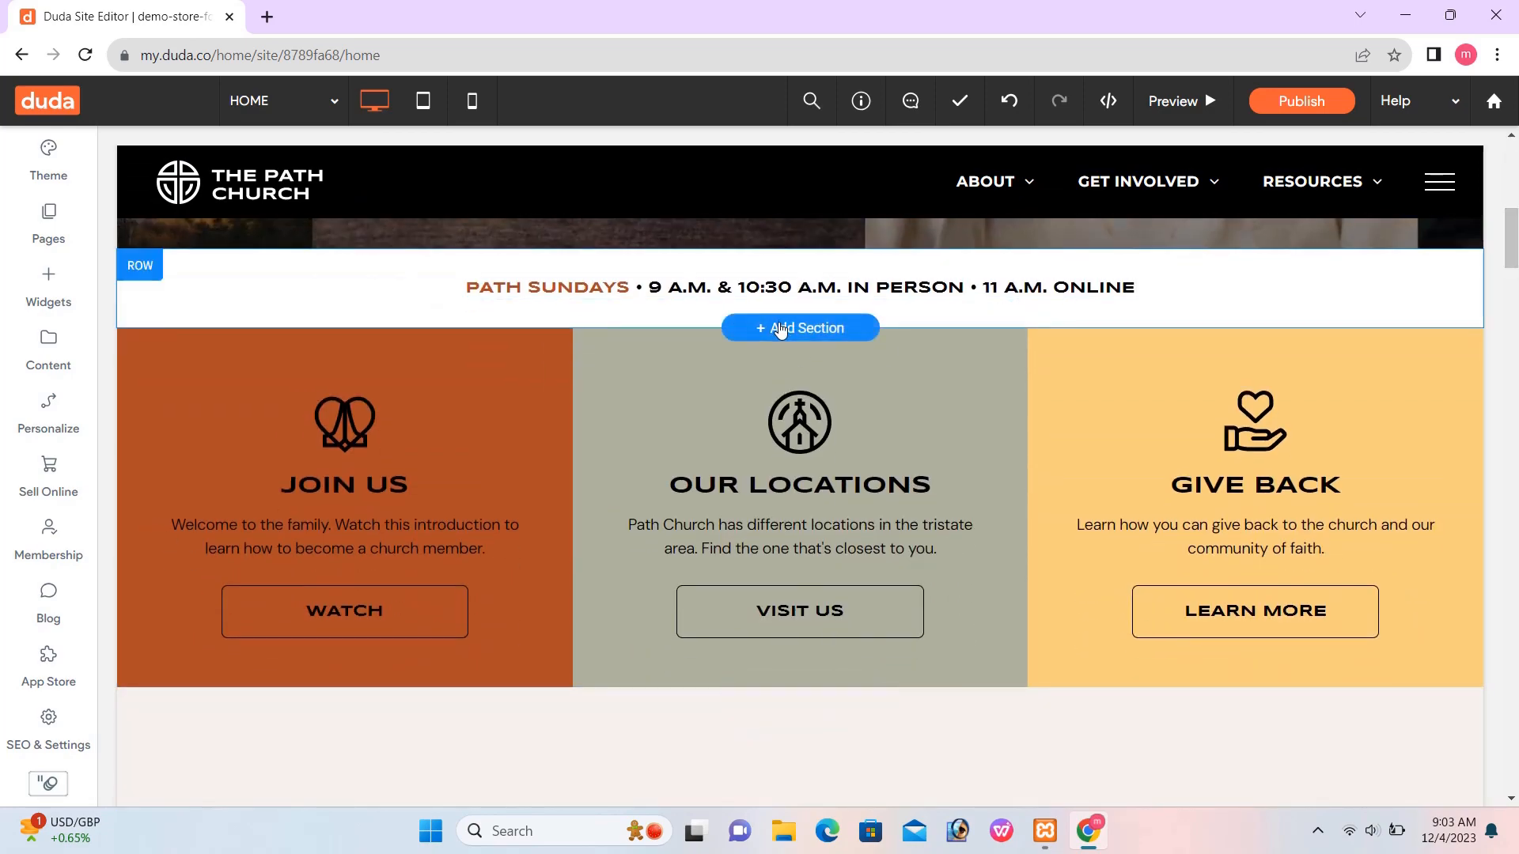
{"action": "left_click", "coordinate": [781, 330]}
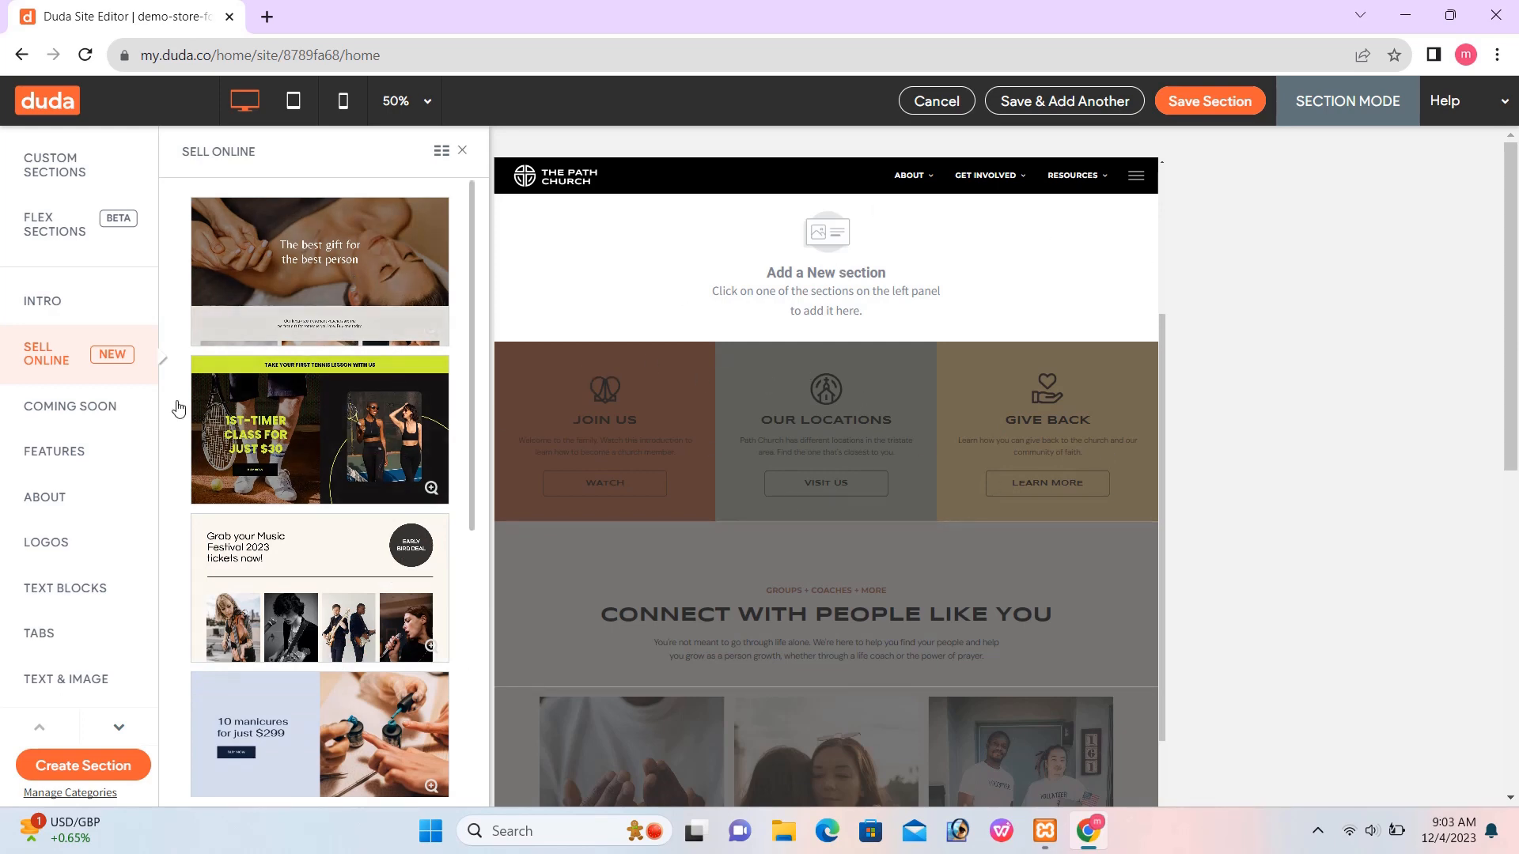
{"action": "left_click", "coordinate": [51, 419]}
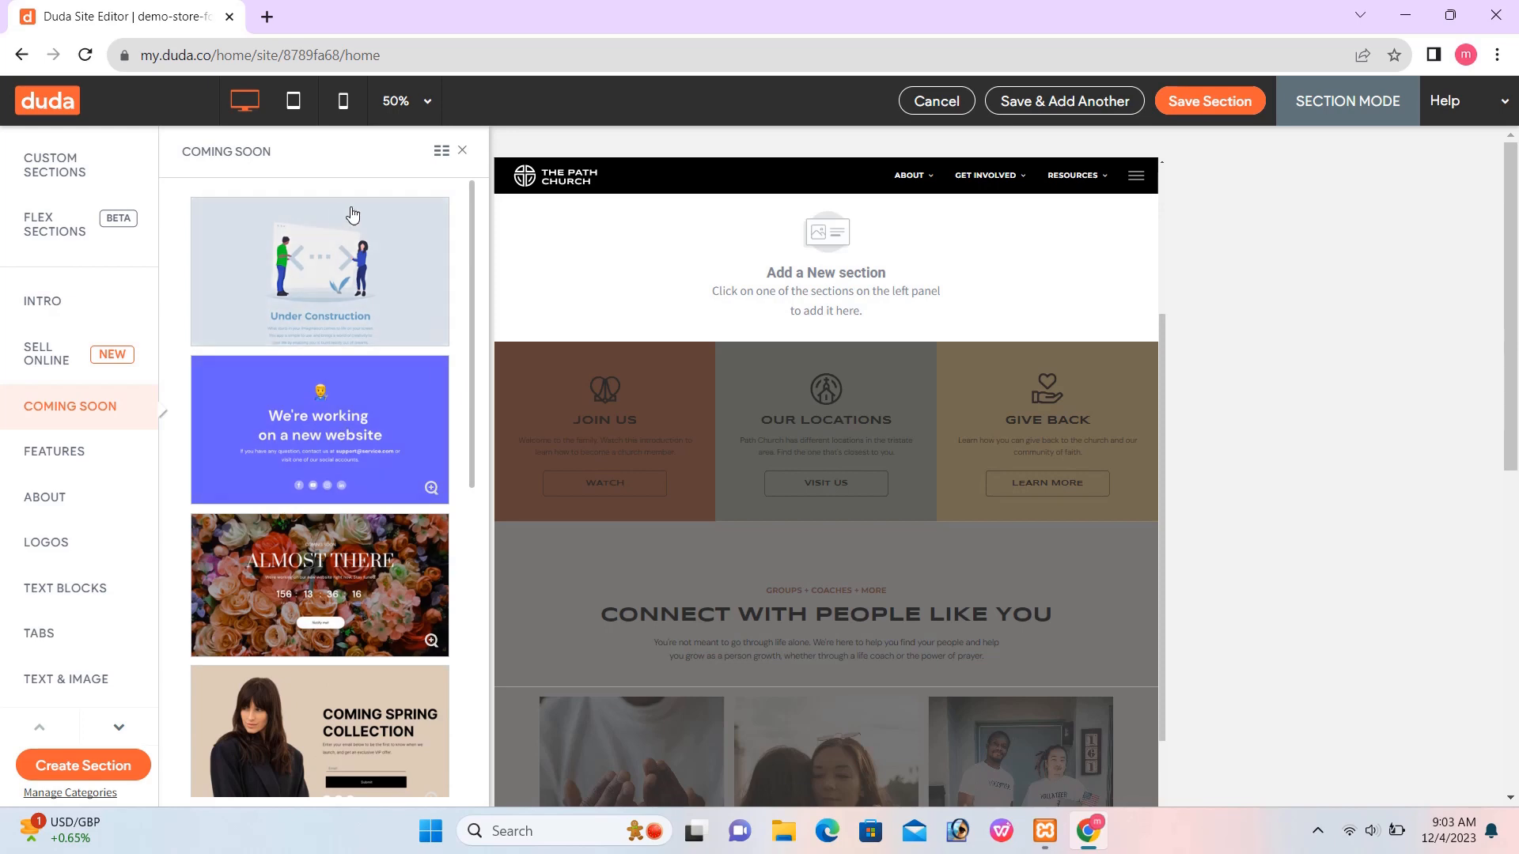
{"action": "left_click", "coordinate": [49, 467]}
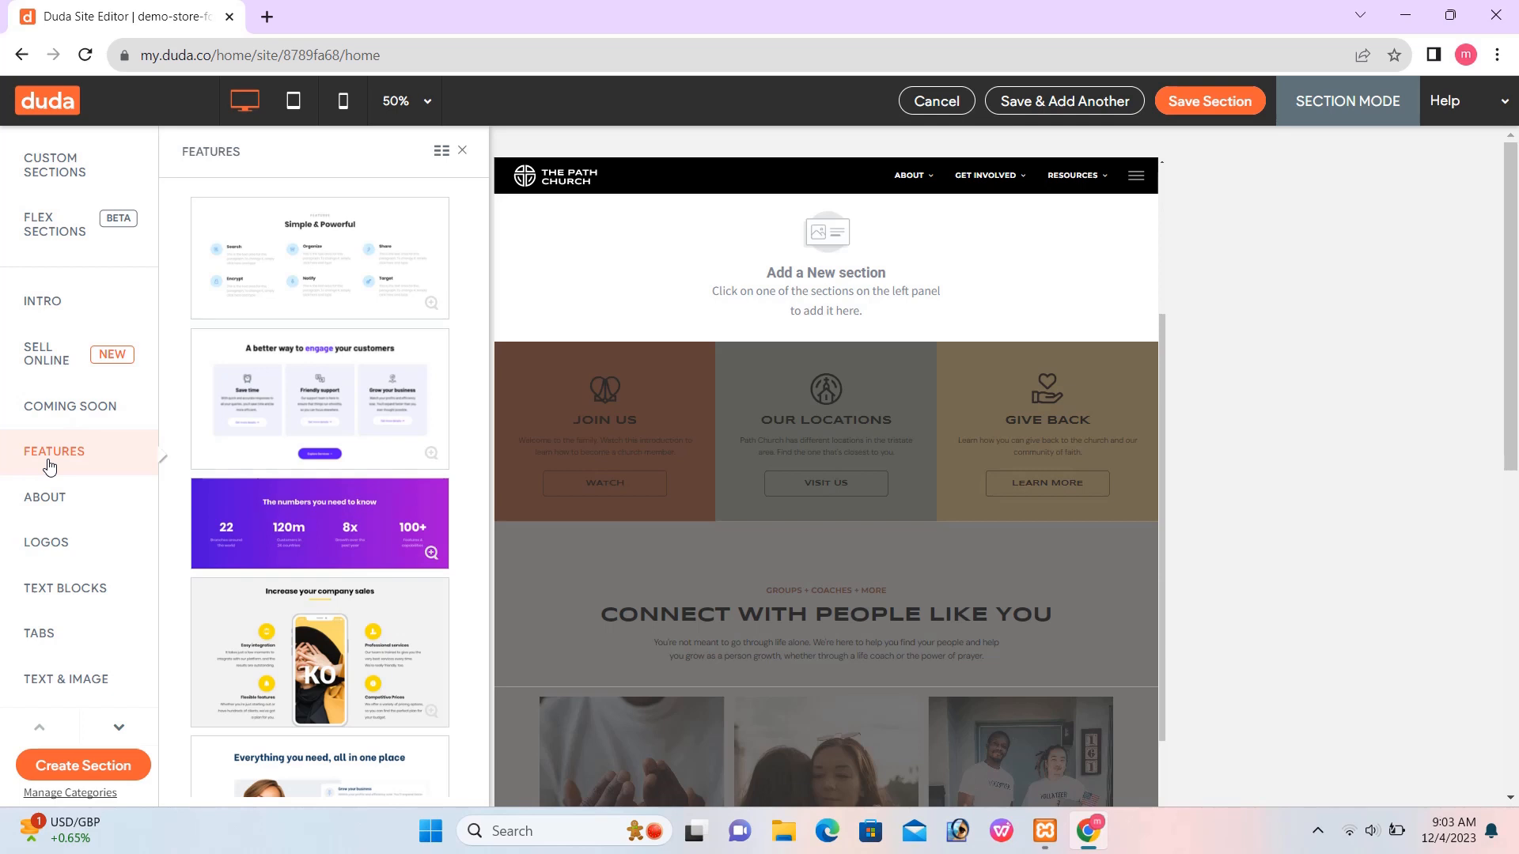
{"action": "left_click", "coordinate": [333, 275]}
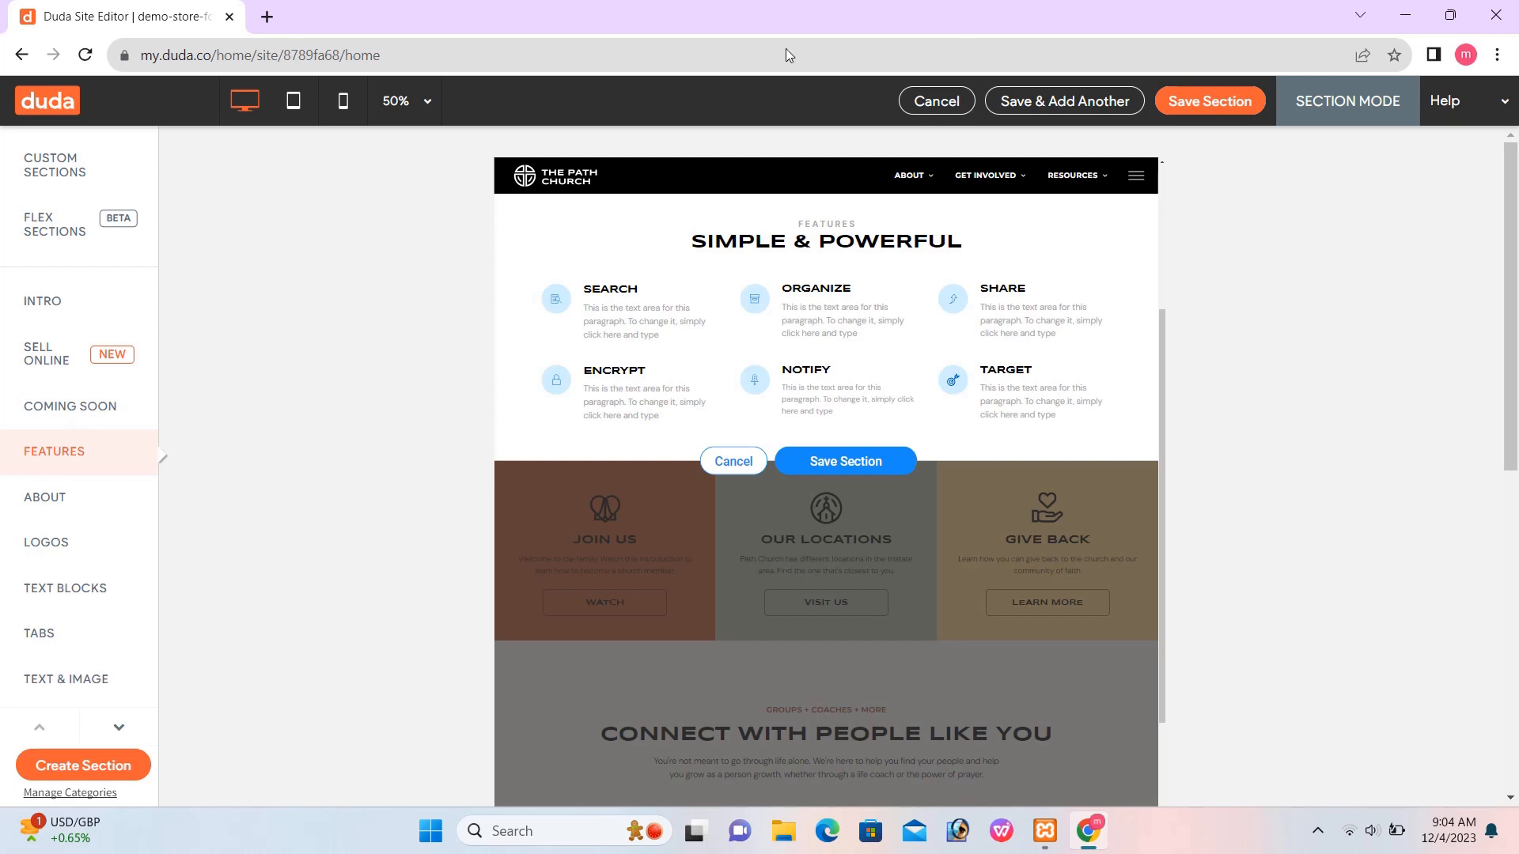
{"action": "left_click", "coordinate": [845, 464]}
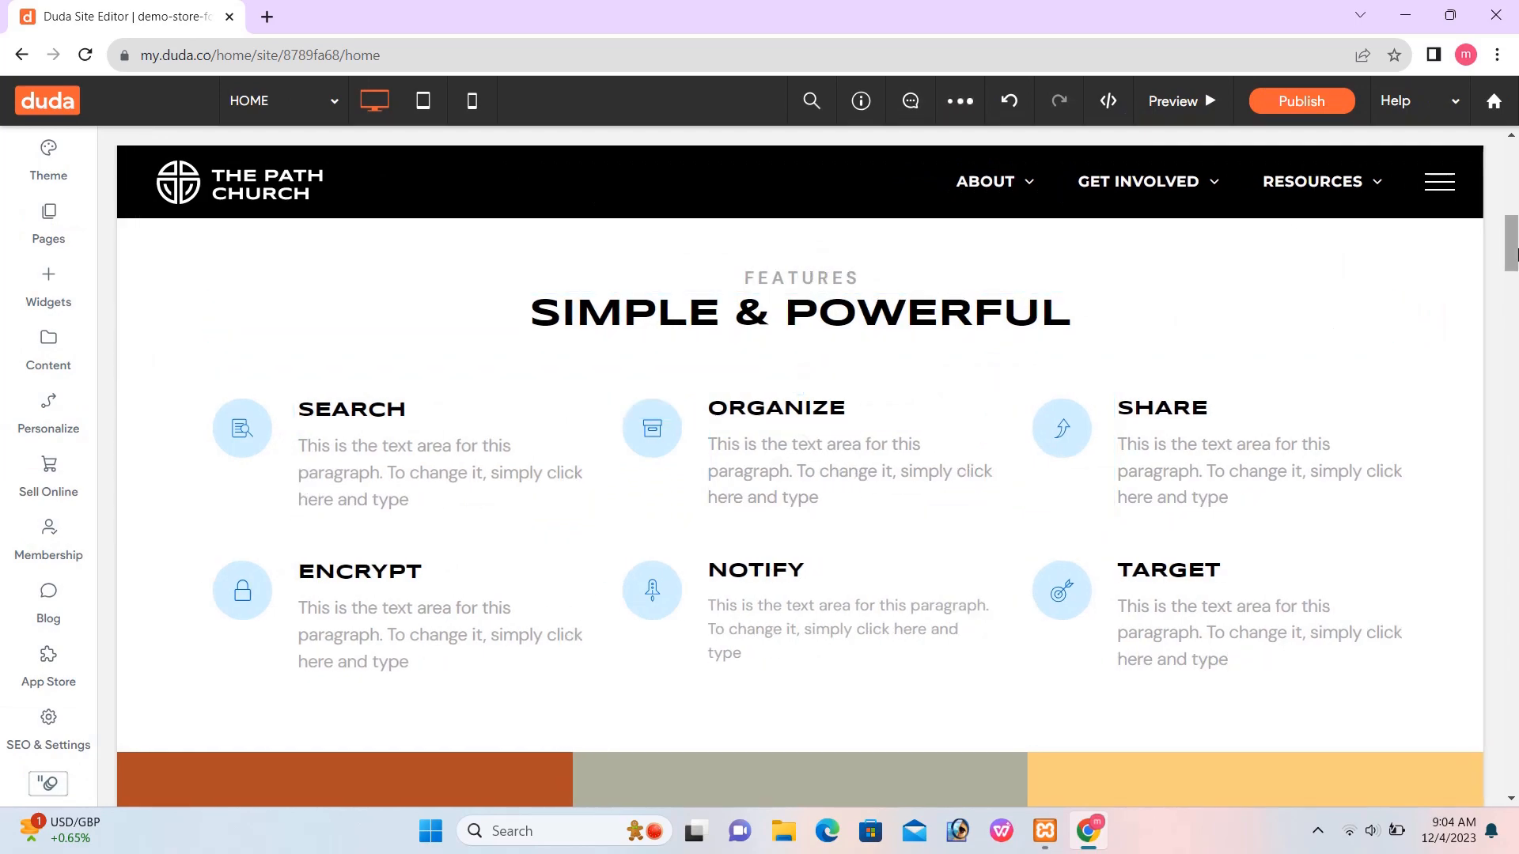
Step: Check how the new Features section looks on the home page in the desktop and mobile layouts, ending in the desktop layout
{"action": "scroll", "coordinate": [1516, 219], "scroll_direction": "down", "scroll_amount": 8}
{"action": "scroll", "coordinate": [1516, 222], "scroll_direction": "up", "scroll_amount": 12}
{"action": "scroll", "coordinate": [1514, 222], "scroll_direction": "down", "scroll_amount": 6}
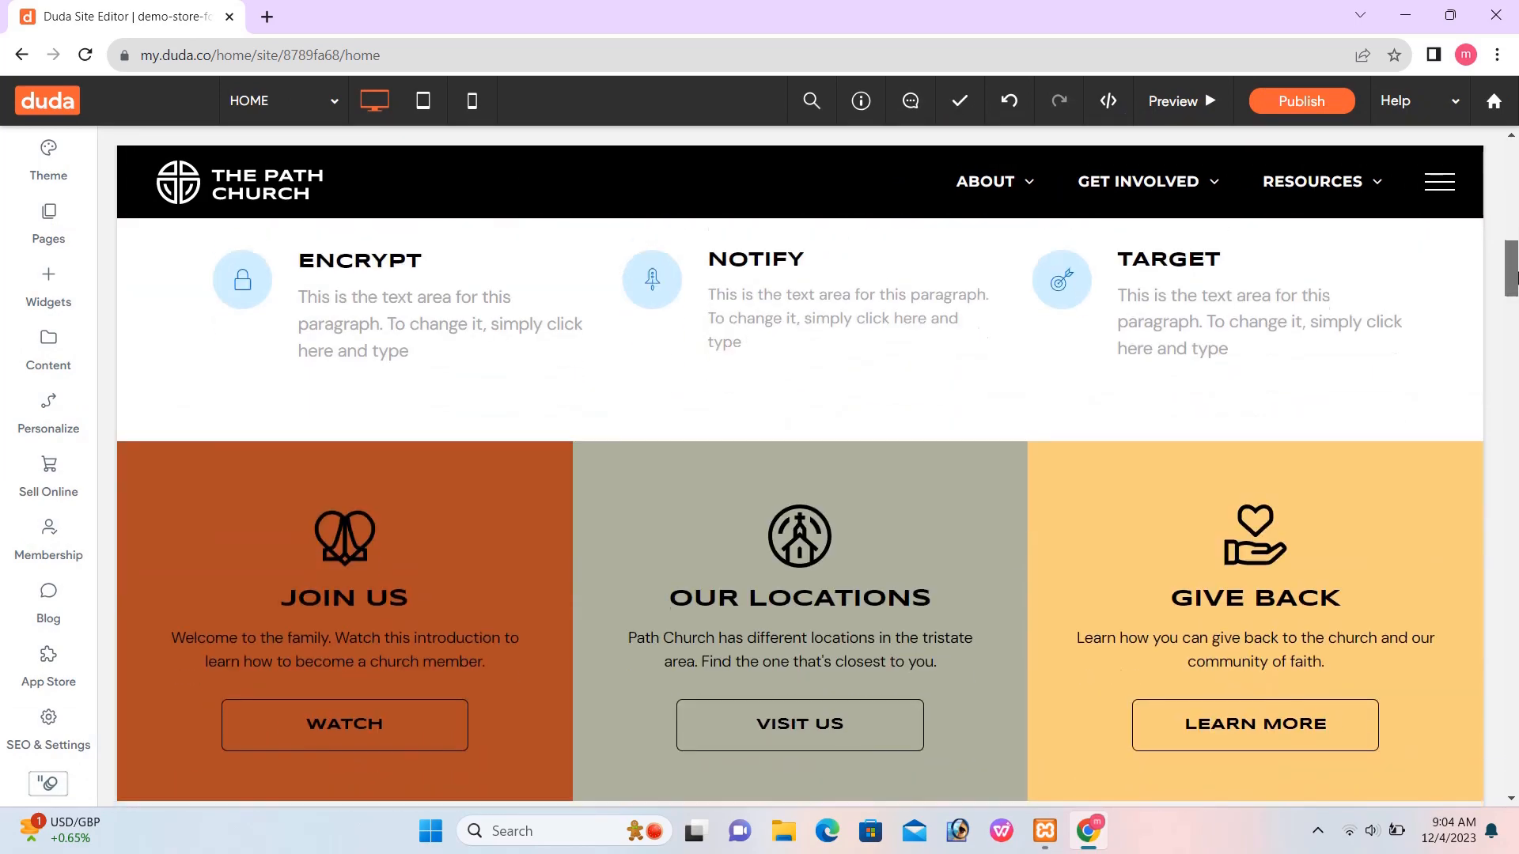
{"action": "scroll", "coordinate": [1515, 221], "scroll_direction": "up", "scroll_amount": 7}
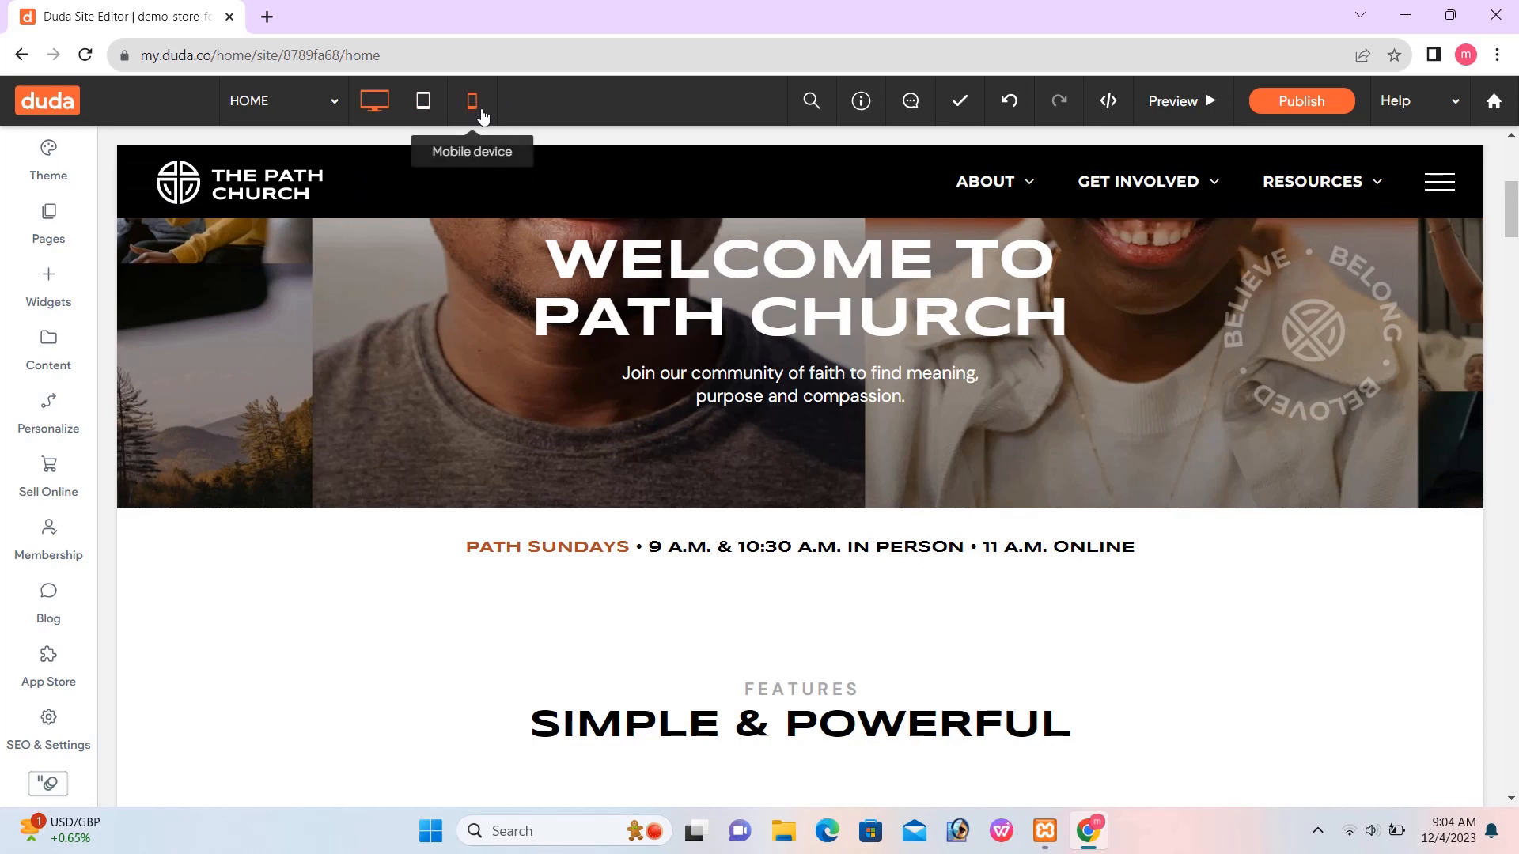
{"action": "left_click", "coordinate": [478, 112]}
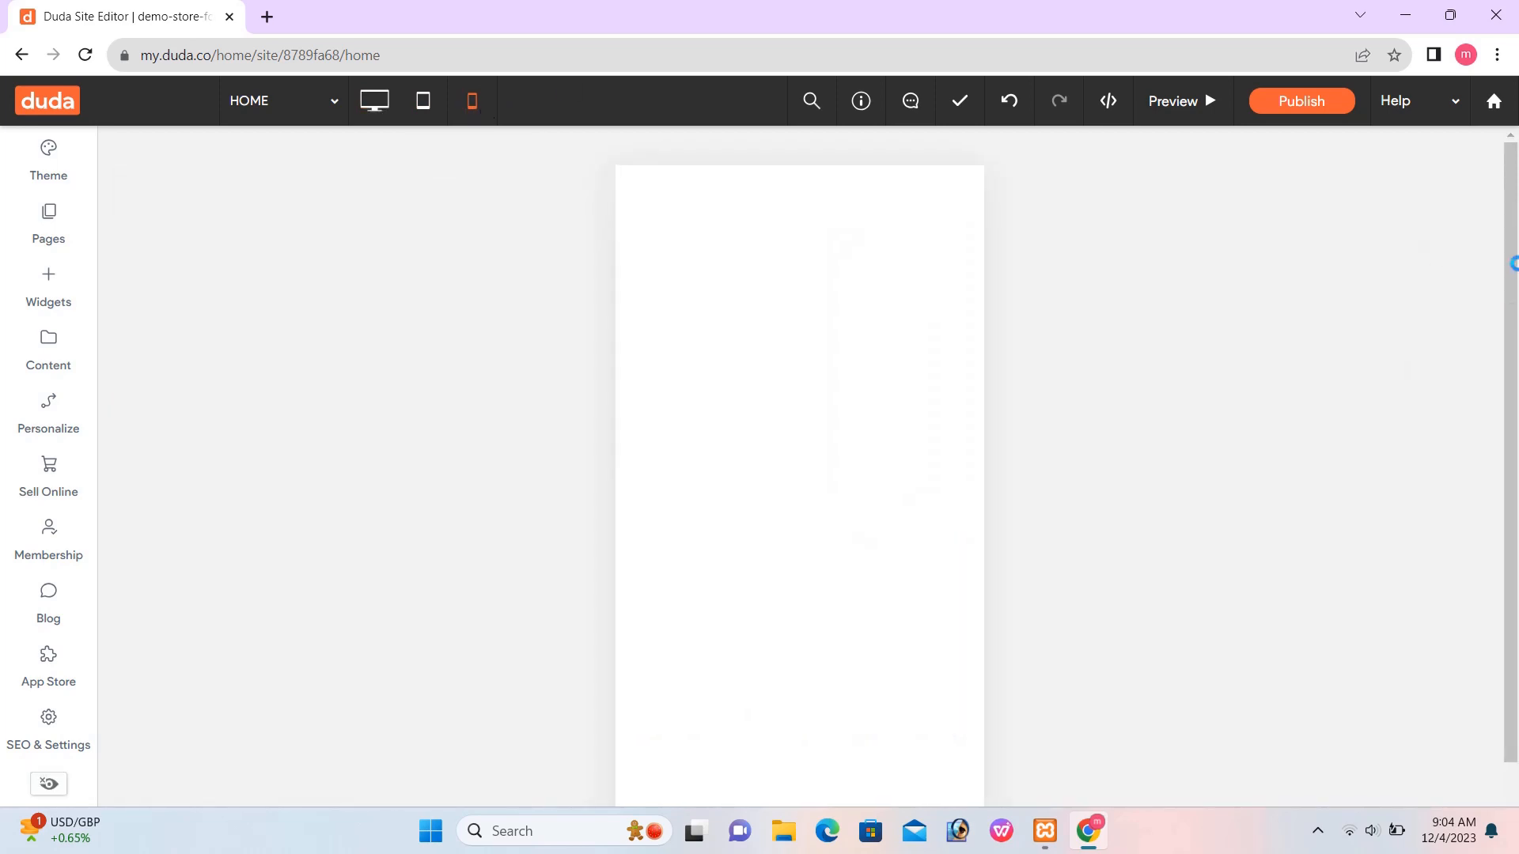
{"action": "scroll", "coordinate": [1515, 221], "scroll_direction": "down", "scroll_amount": 2}
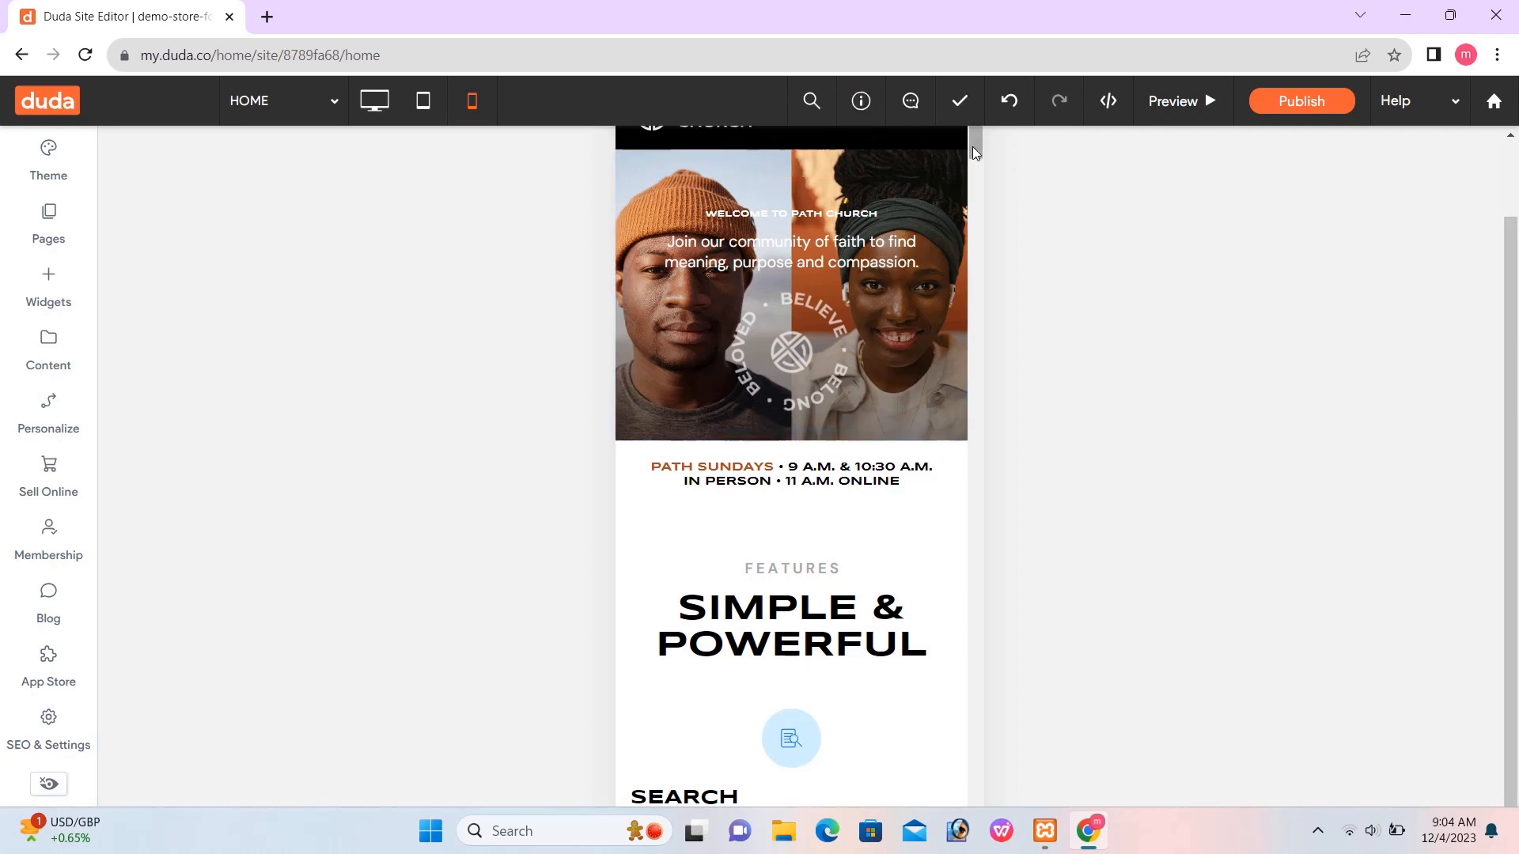
{"action": "left_click_drag", "start_coordinate": [973, 150], "coordinate": [1003, 262]}
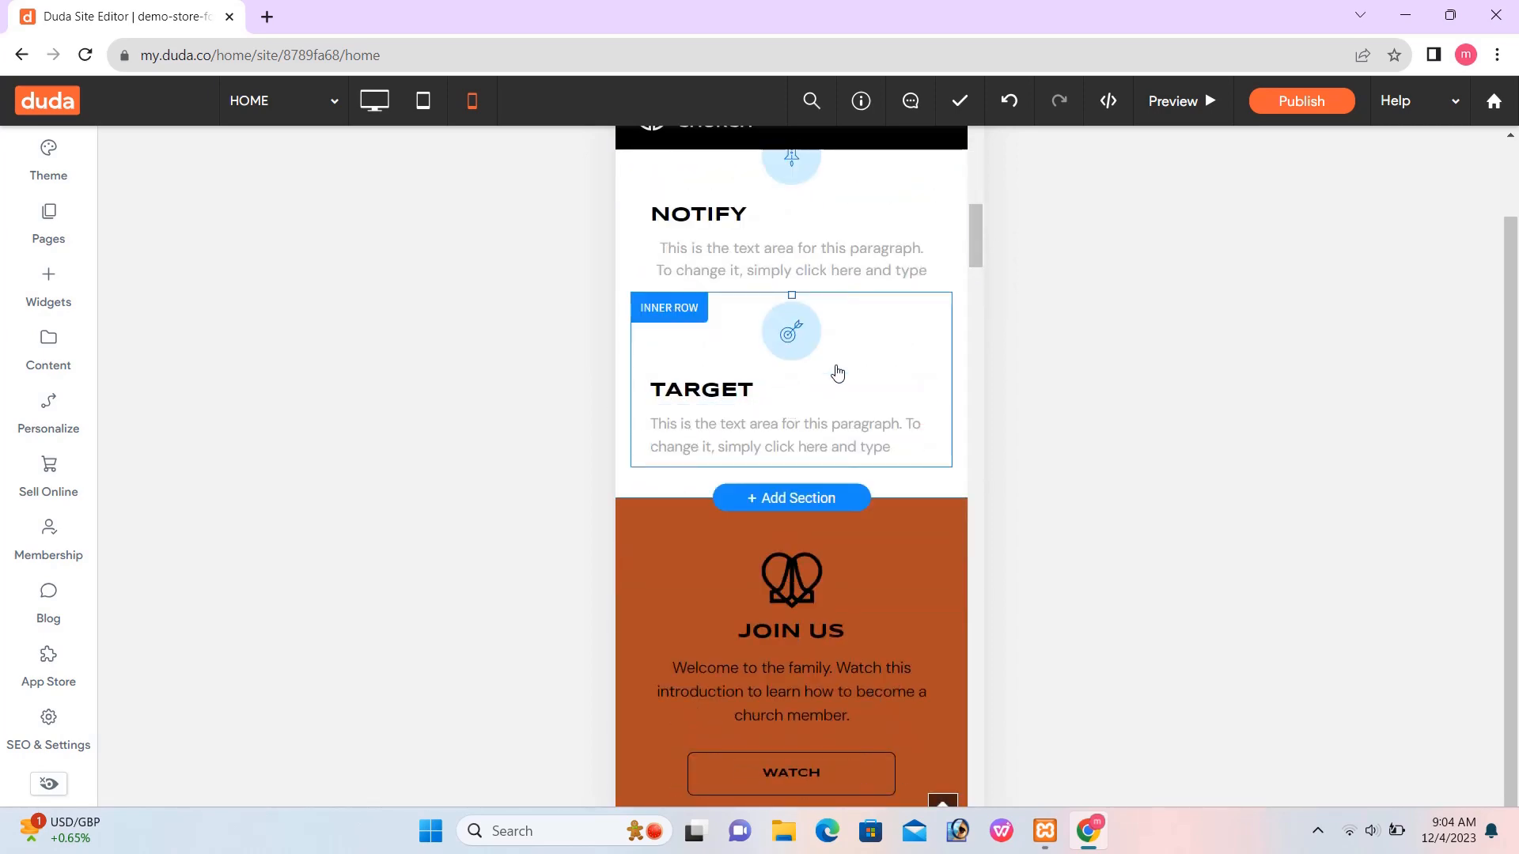
{"action": "left_click", "coordinate": [374, 103]}
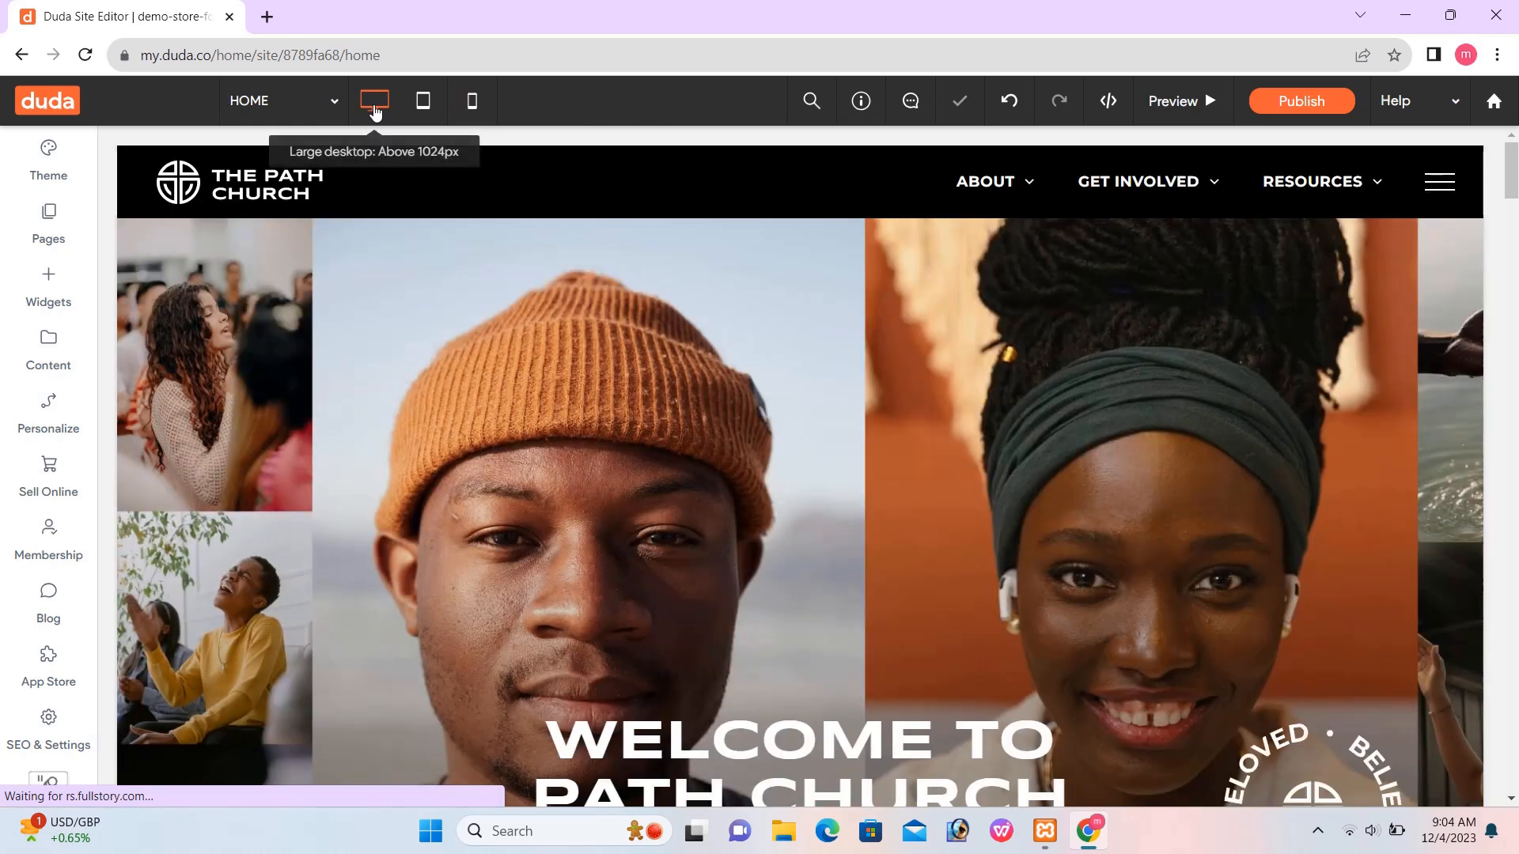
Step: Add a Native eCommerce store to the site and dismiss the Sort & Filter widget tip
{"action": "left_click_drag", "start_coordinate": [1516, 194], "coordinate": [1517, 459]}
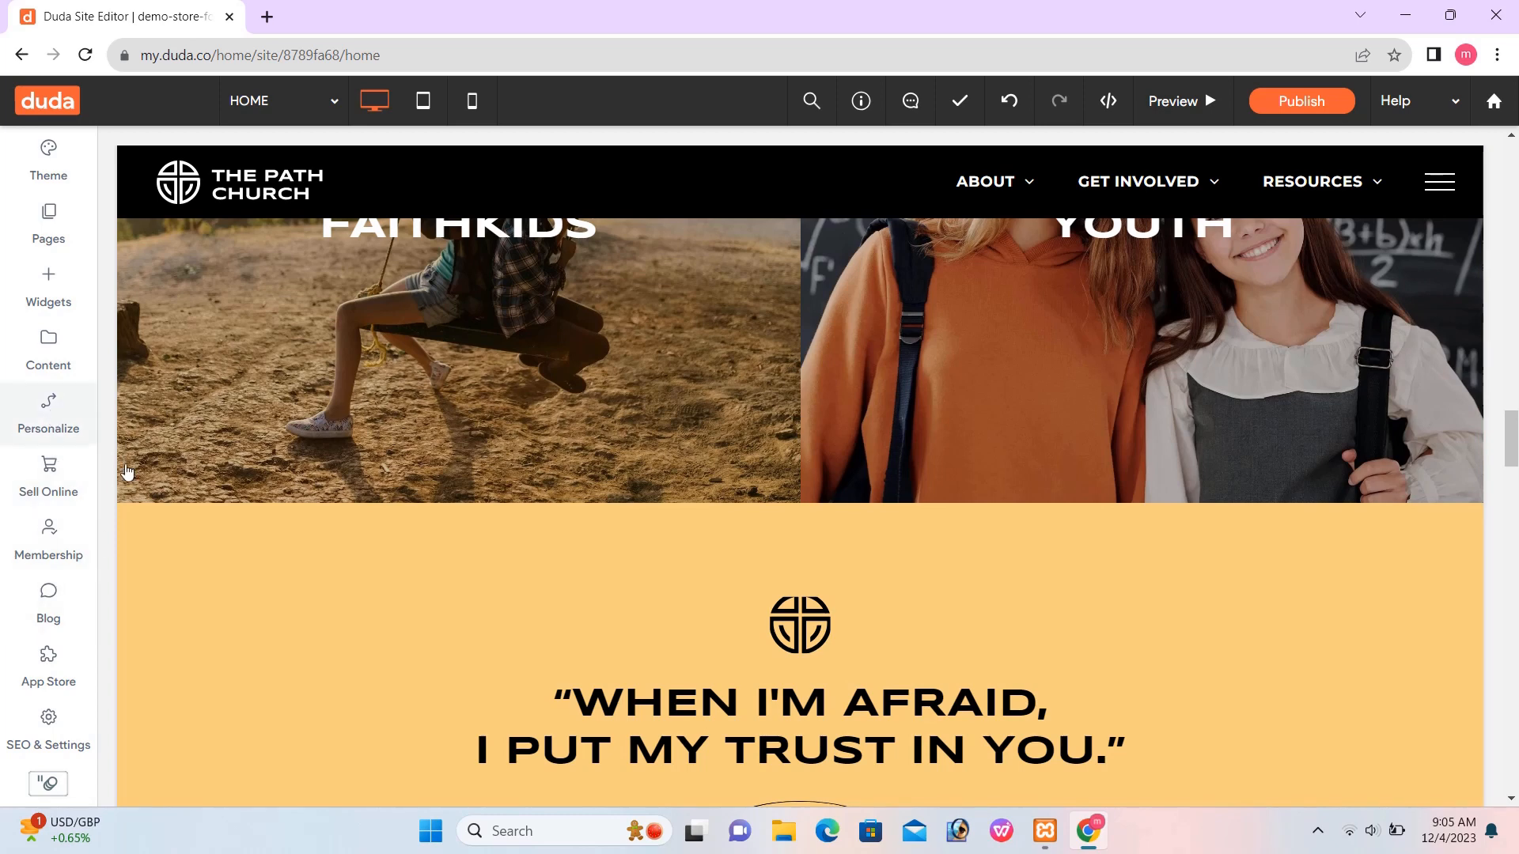
{"action": "left_click", "coordinate": [24, 480]}
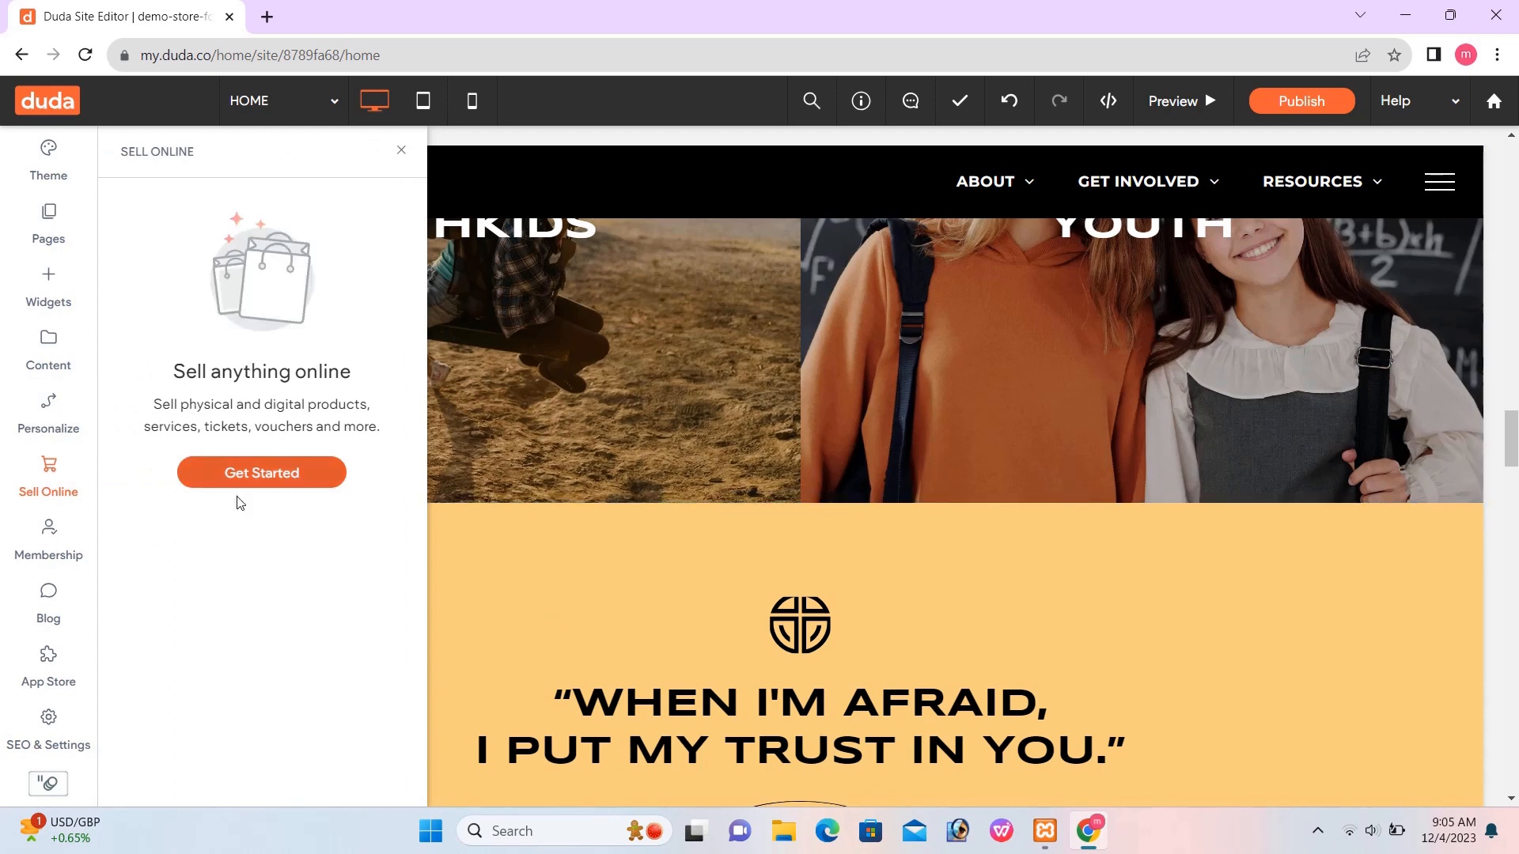
{"action": "left_click", "coordinate": [257, 480]}
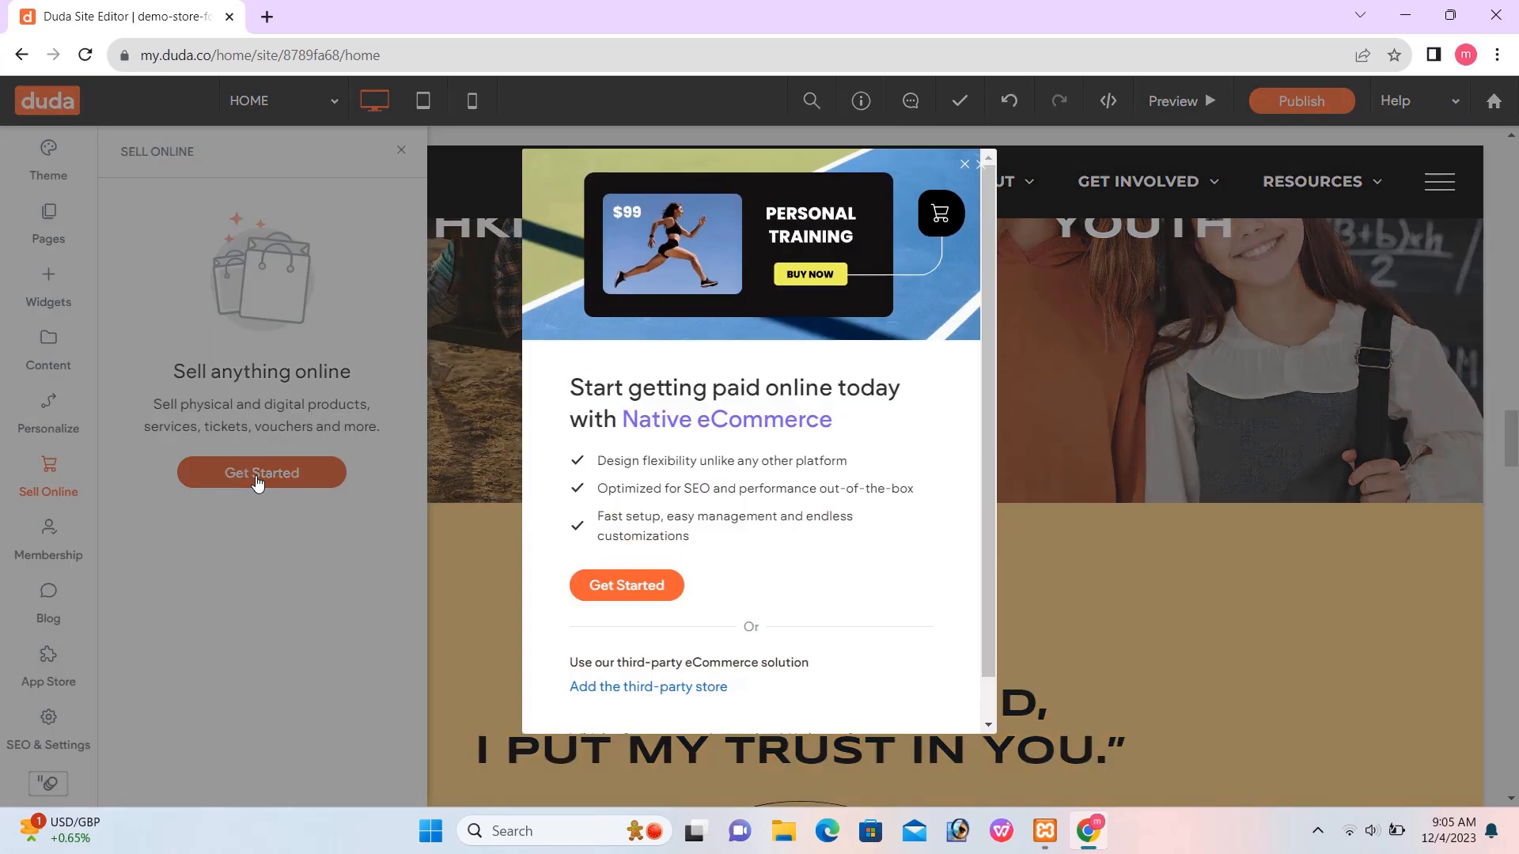
{"action": "left_click", "coordinate": [618, 587]}
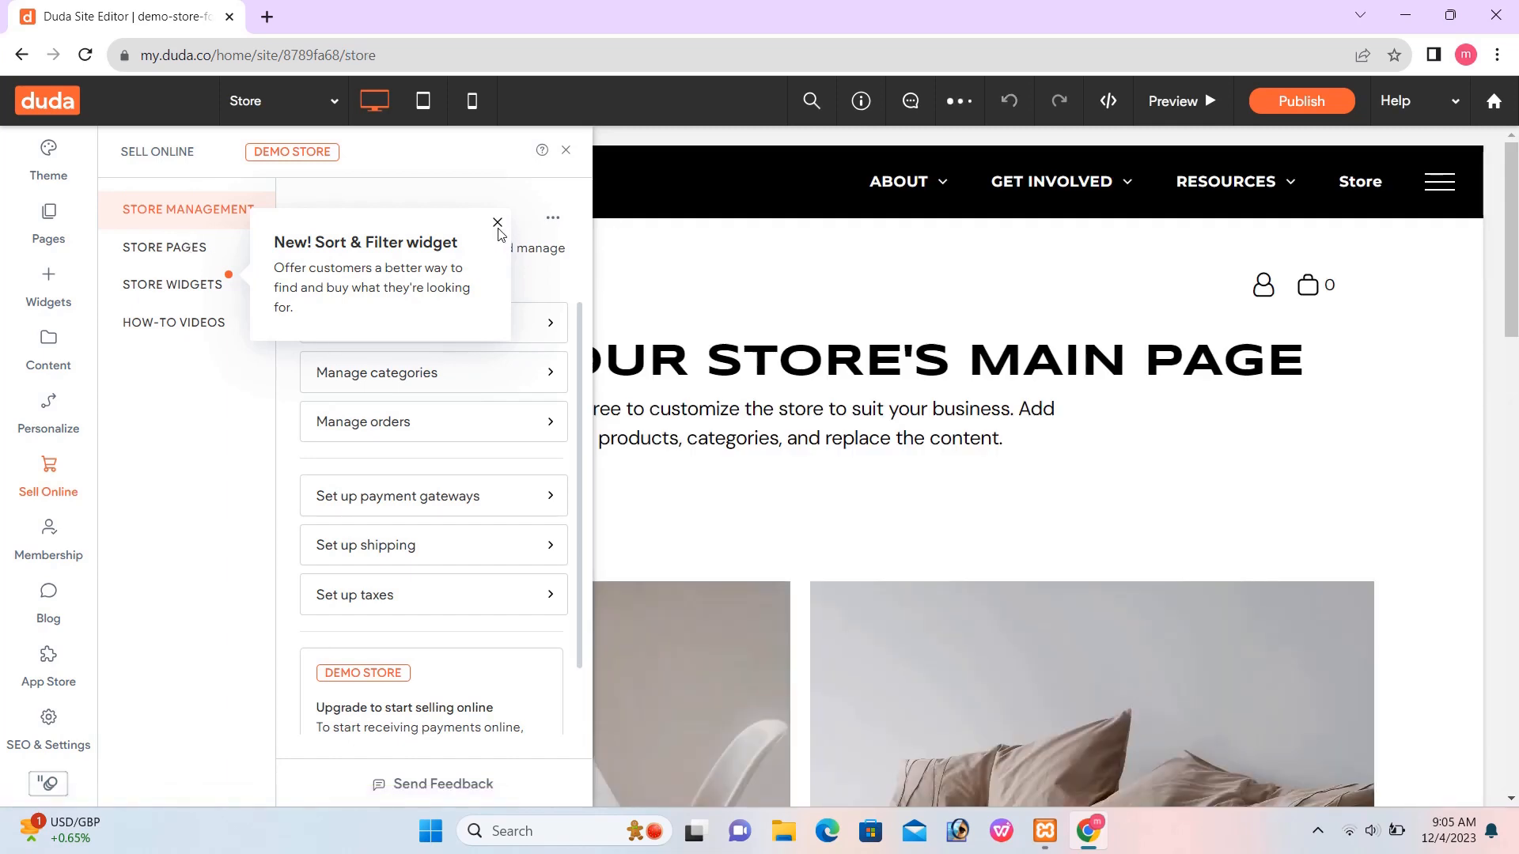
{"action": "left_click", "coordinate": [497, 224]}
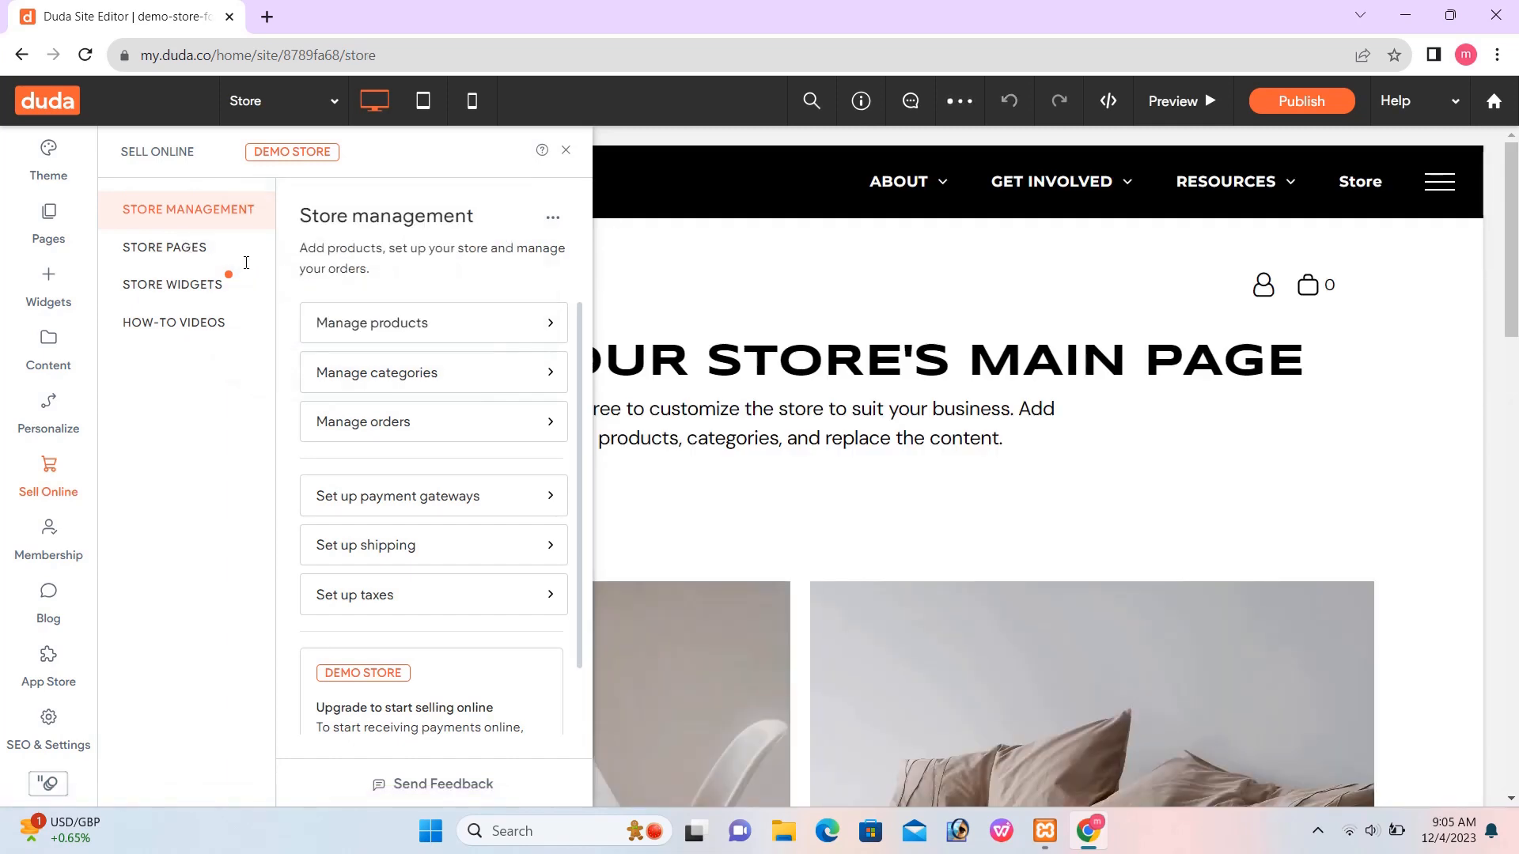
Step: Look through the list of store pages and the products in the store's product catalog
{"action": "left_click", "coordinate": [175, 255]}
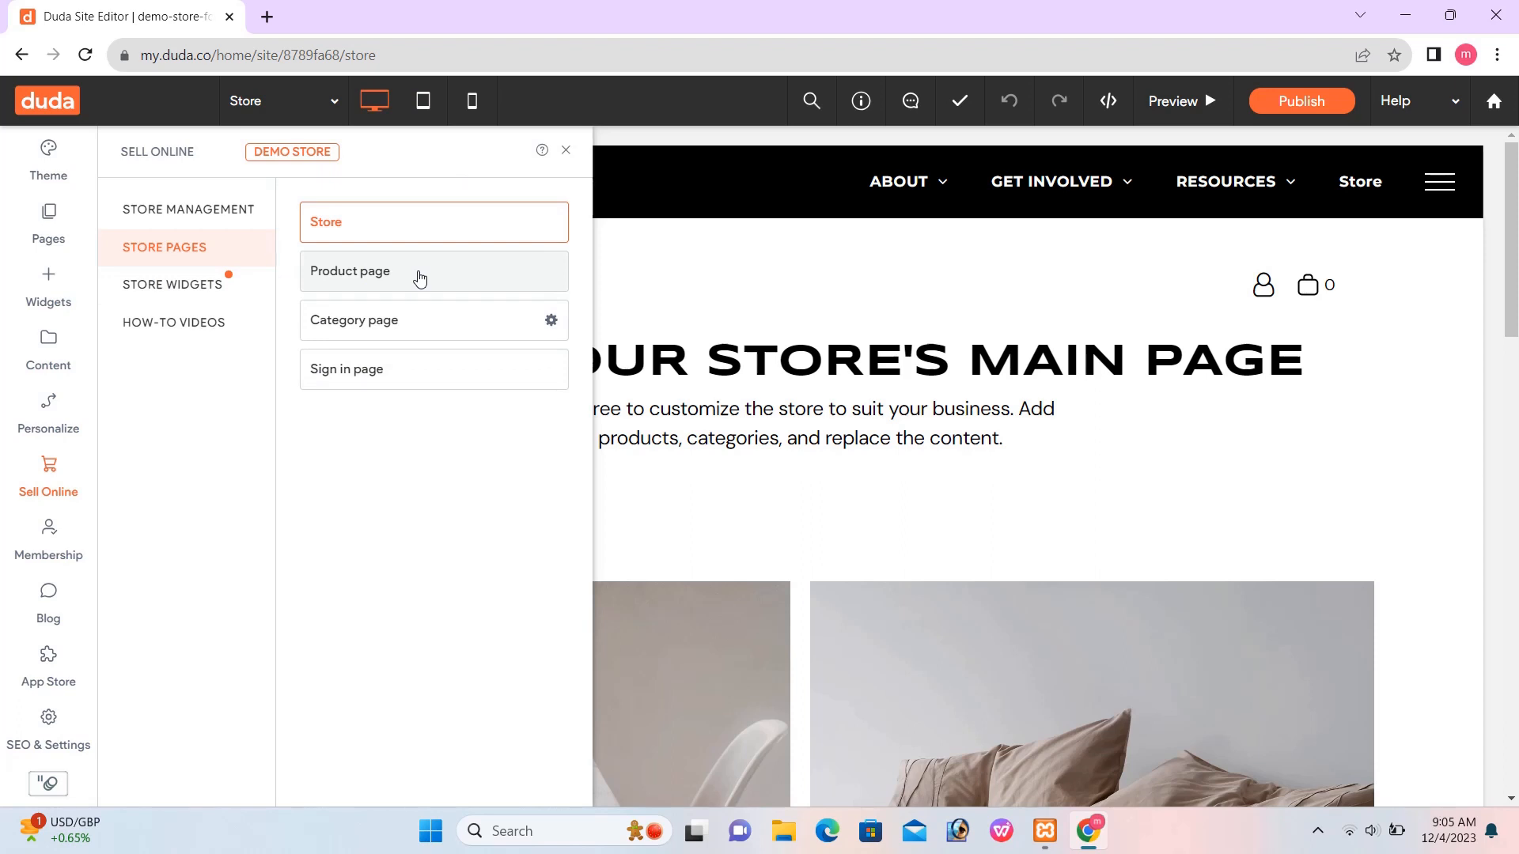
{"action": "left_click", "coordinate": [196, 210]}
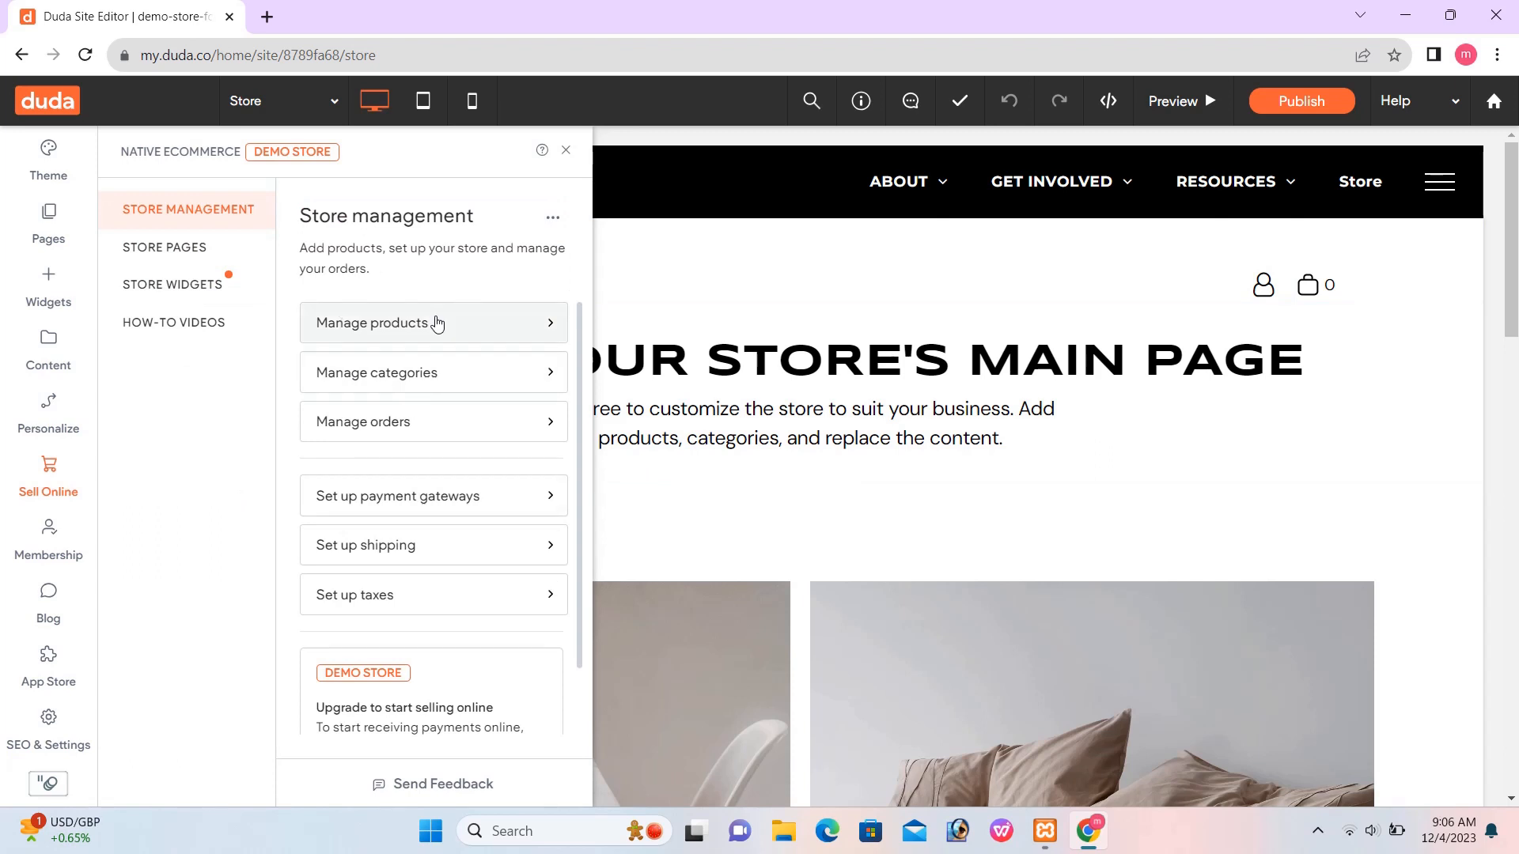
{"action": "left_click", "coordinate": [409, 332]}
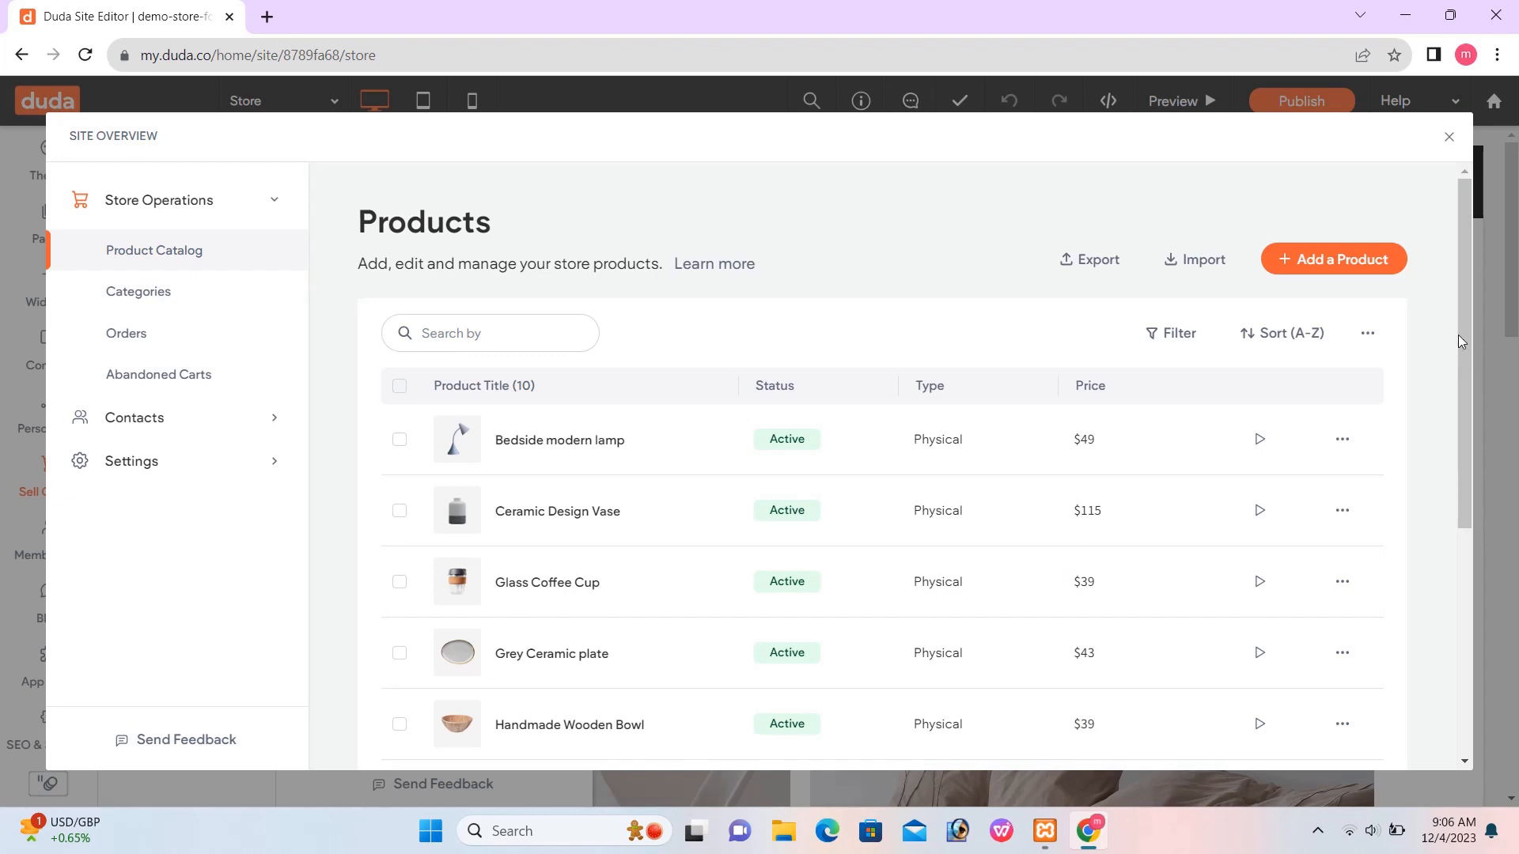
{"action": "left_click_drag", "start_coordinate": [1470, 266], "coordinate": [1476, 216]}
{"action": "scroll", "coordinate": [1452, 537], "scroll_direction": "down", "scroll_amount": 3}
Step: Start a new physical product in the catalog and look over its info, pricing, image and inventory fields
{"action": "left_click", "coordinate": [1309, 269]}
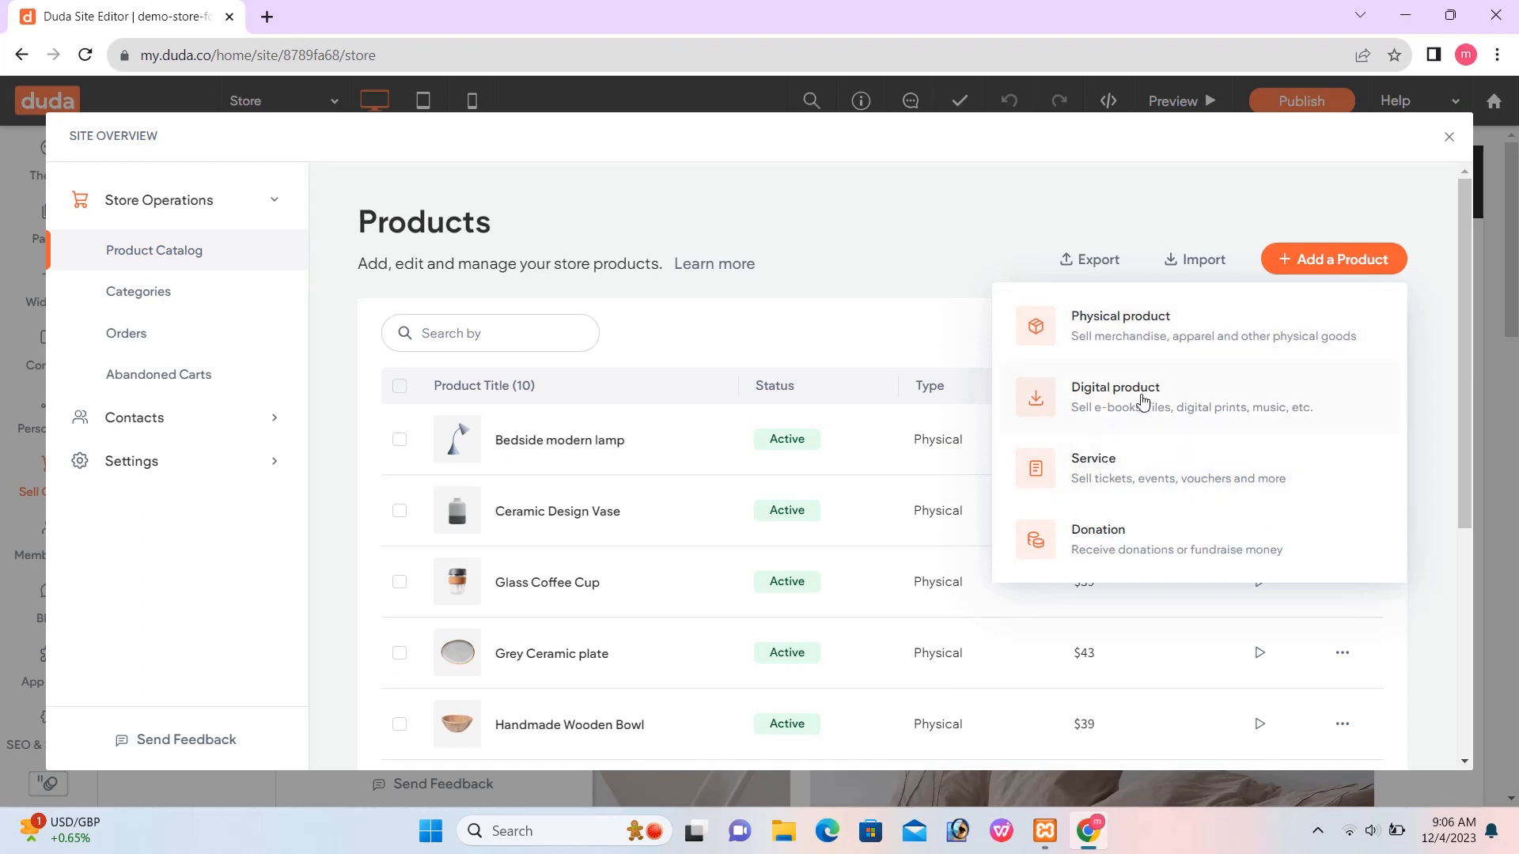
{"action": "left_click", "coordinate": [1135, 327]}
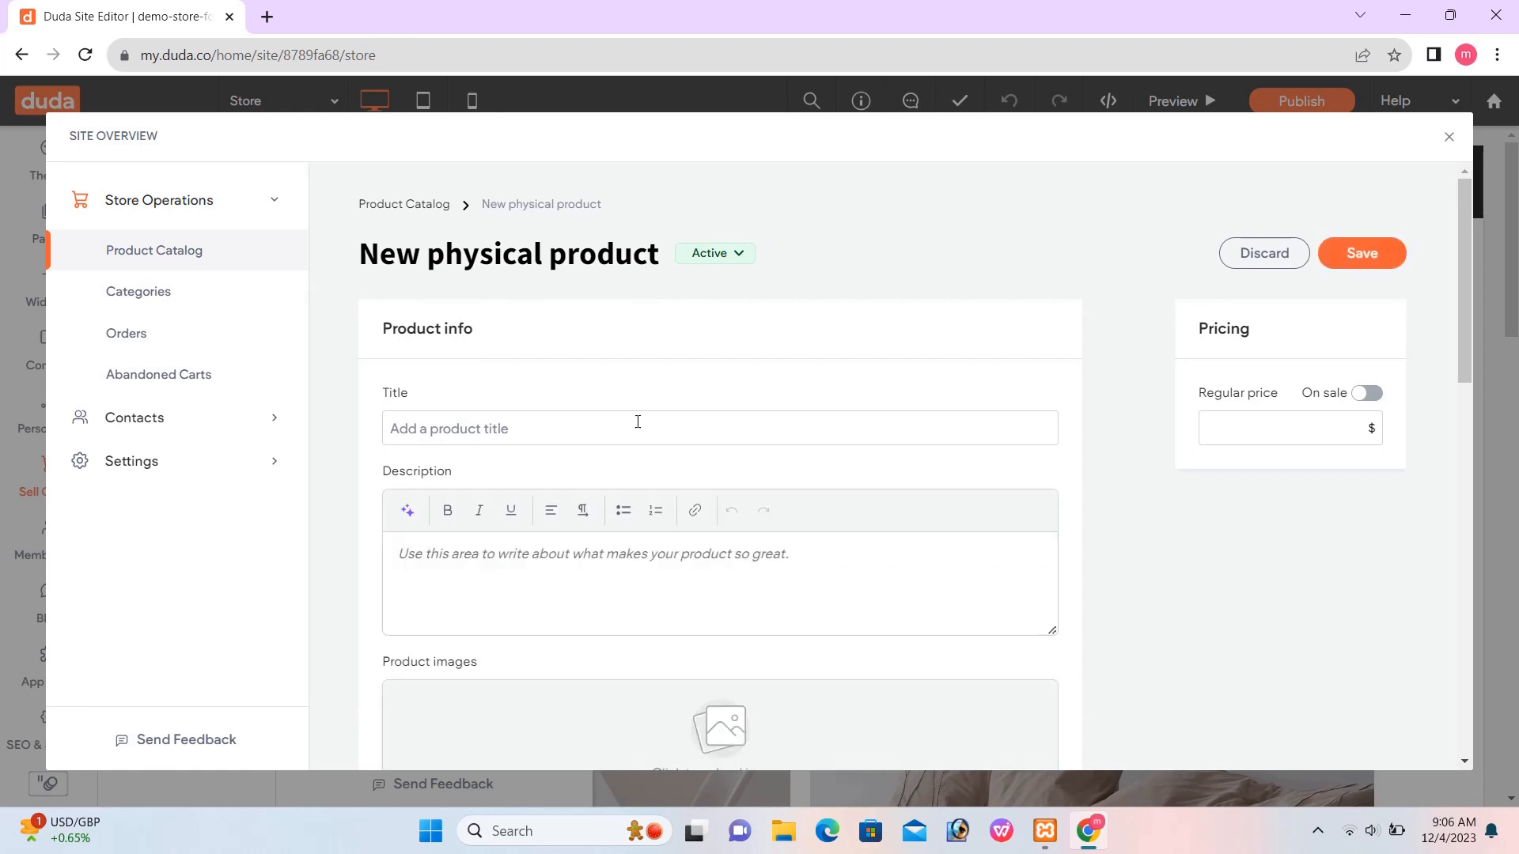
{"action": "mouse_move", "coordinate": [1465, 281]}
{"action": "left_mouse_down"}
{"action": "mouse_move", "coordinate": [1456, 533]}
{"action": "mouse_move", "coordinate": [1463, 281]}
{"action": "left_mouse_up"}
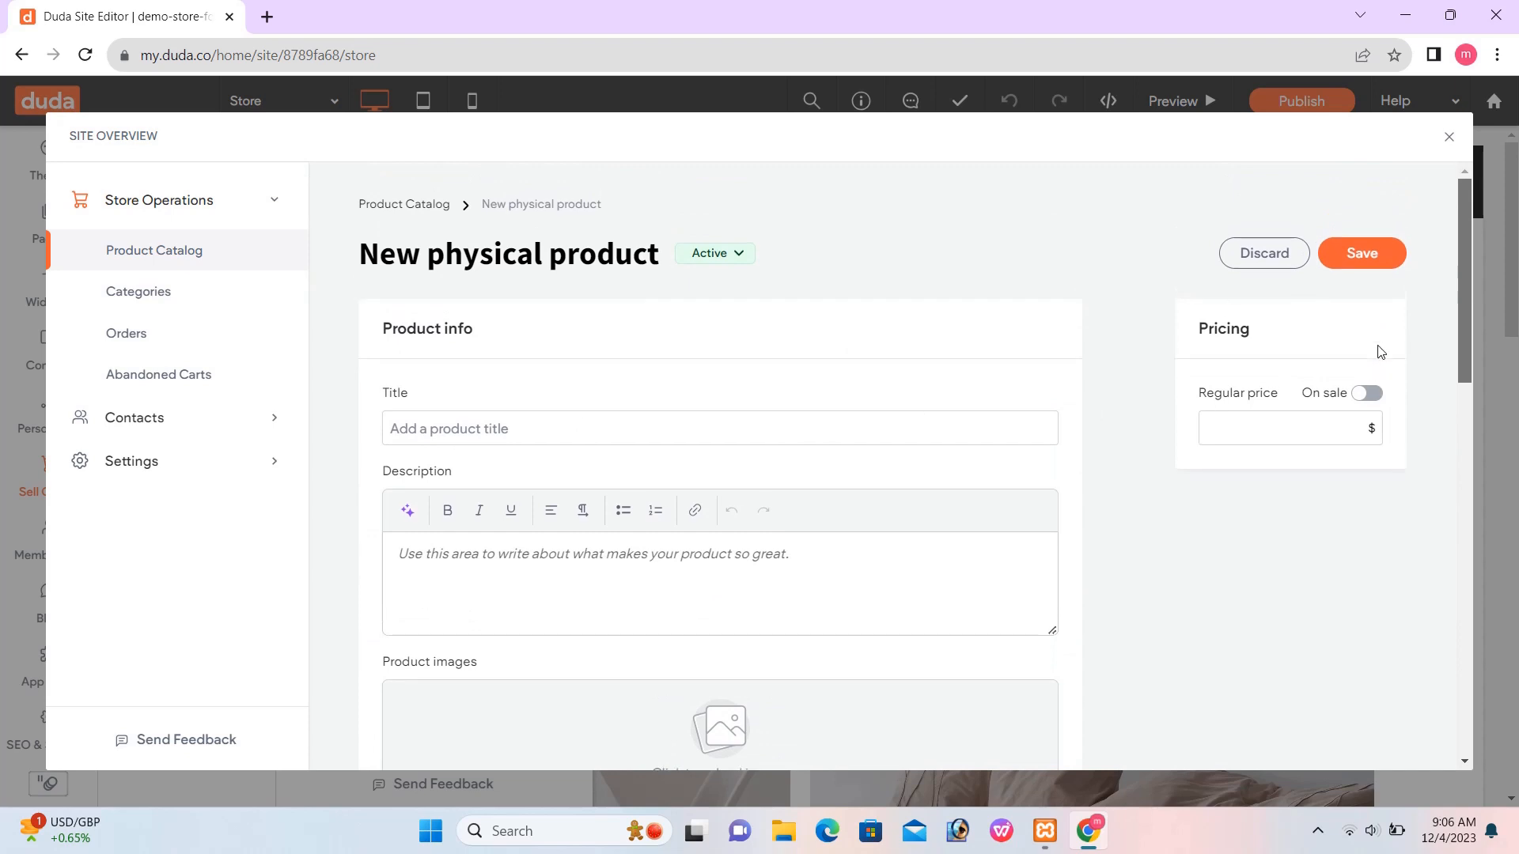
{"action": "left_click_drag", "start_coordinate": [1460, 353], "coordinate": [1469, 487]}
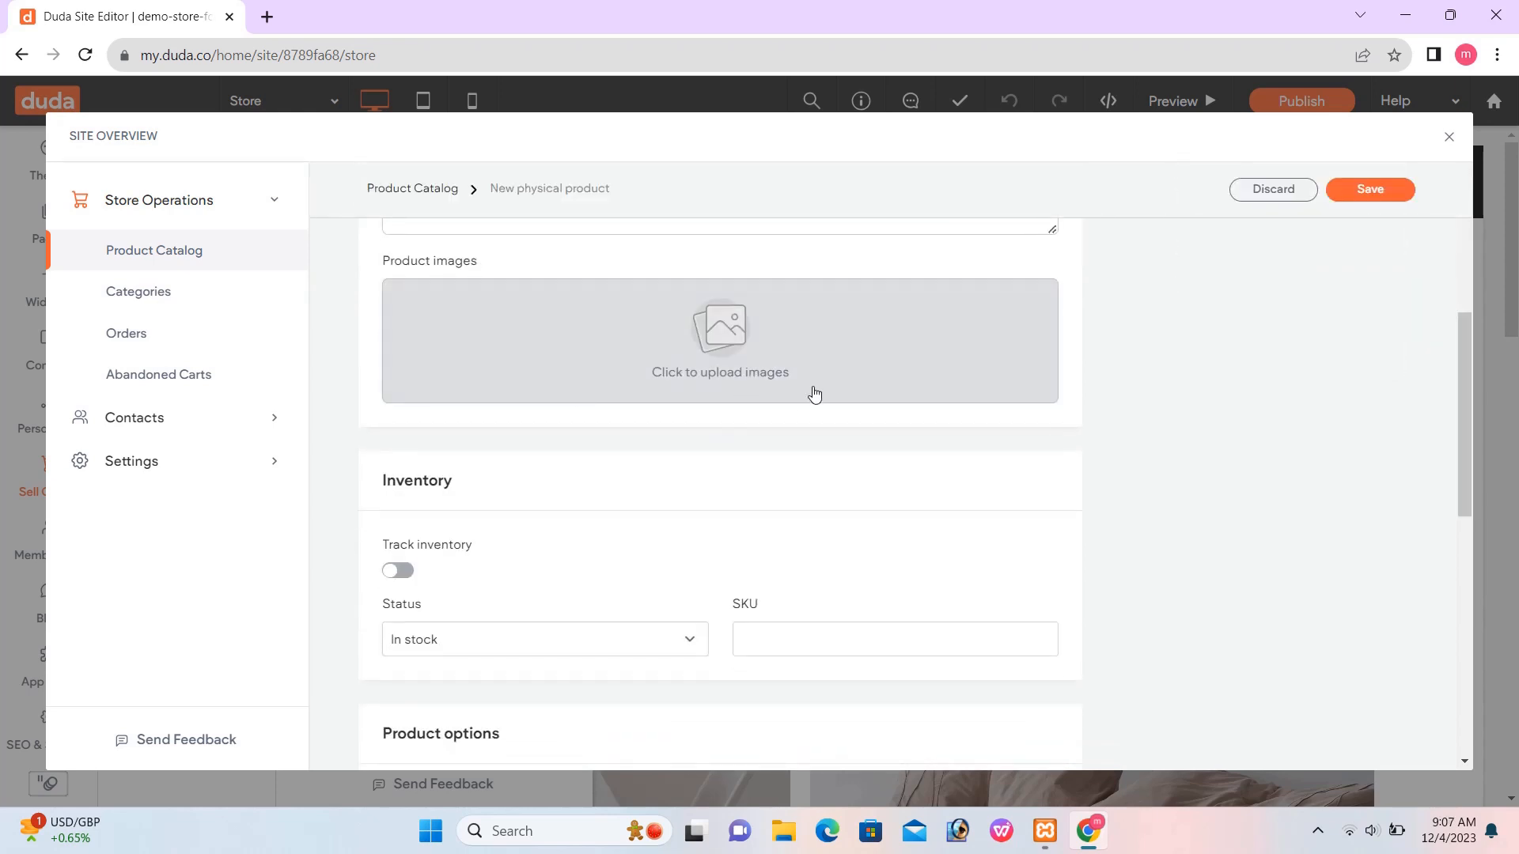
Step: Look through the site images and the upload option for the product images, and close the image picker without choosing one
{"action": "left_click", "coordinate": [716, 361]}
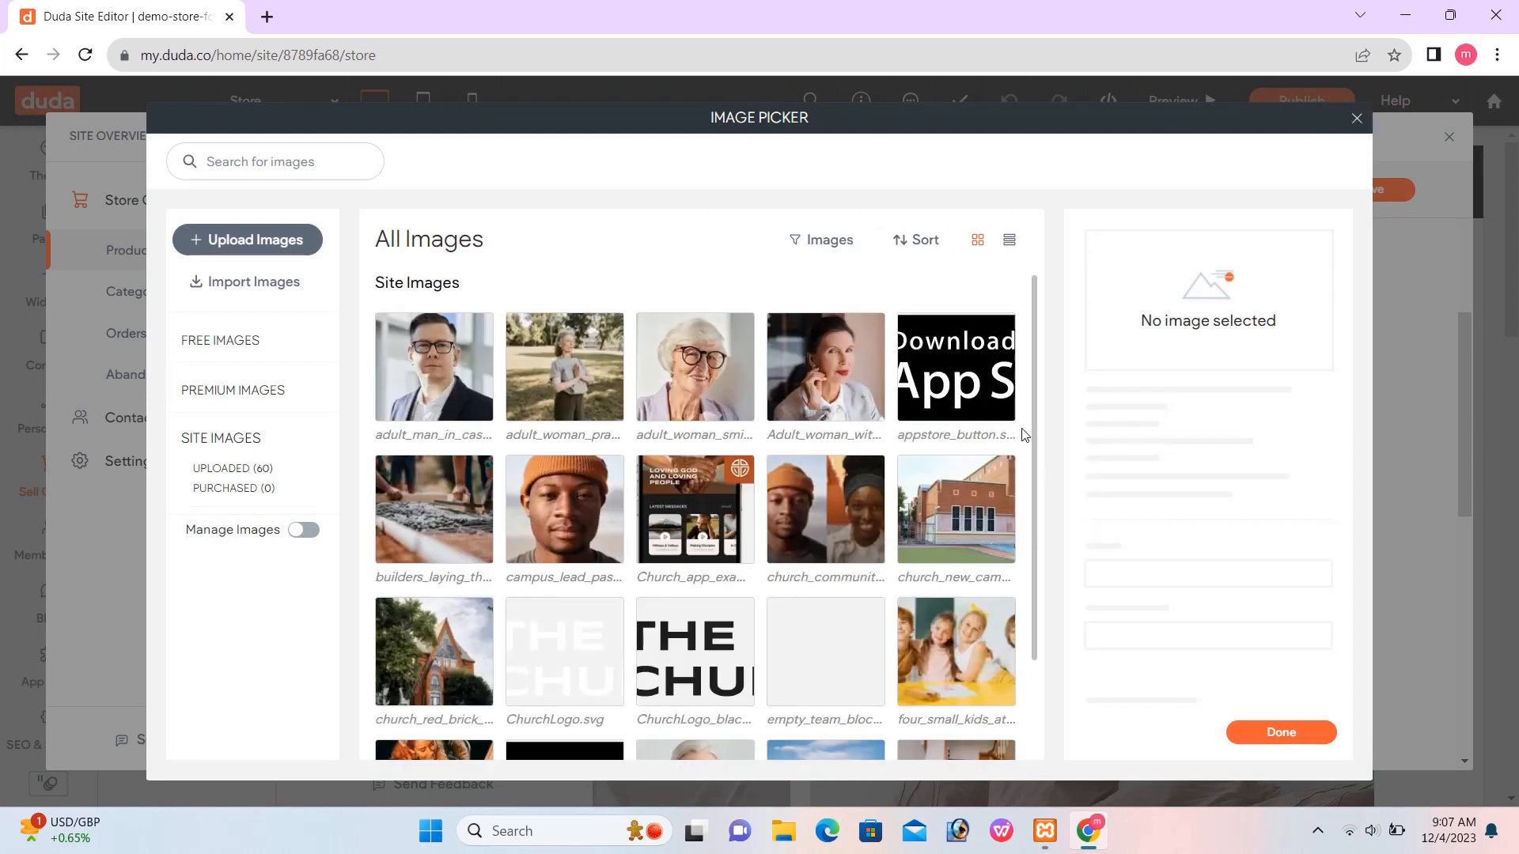
{"action": "scroll", "coordinate": [1038, 465], "scroll_direction": "down", "scroll_amount": 2}
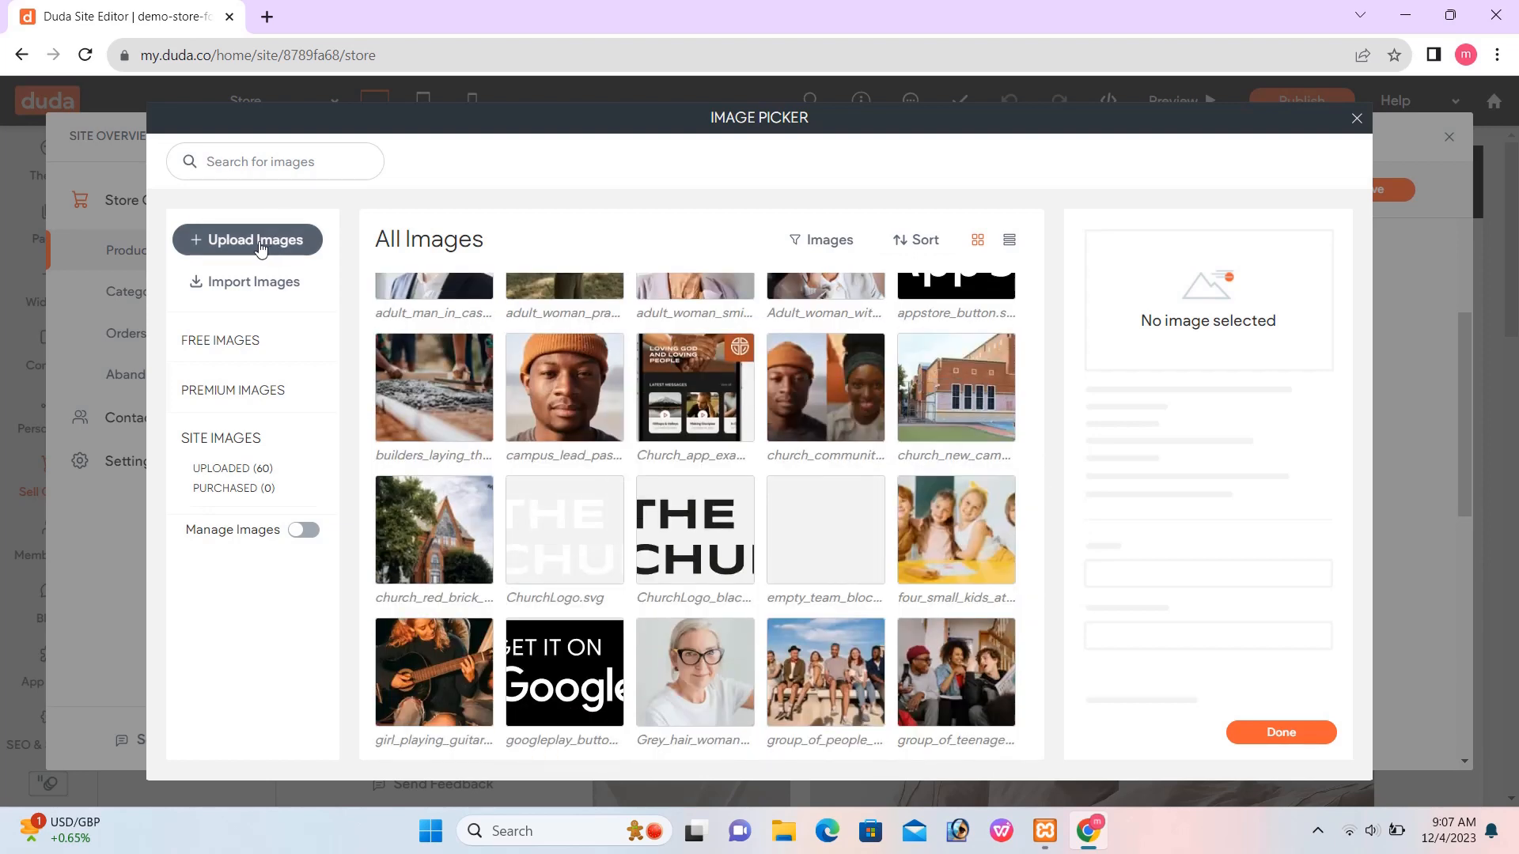
{"action": "left_click", "coordinate": [257, 249]}
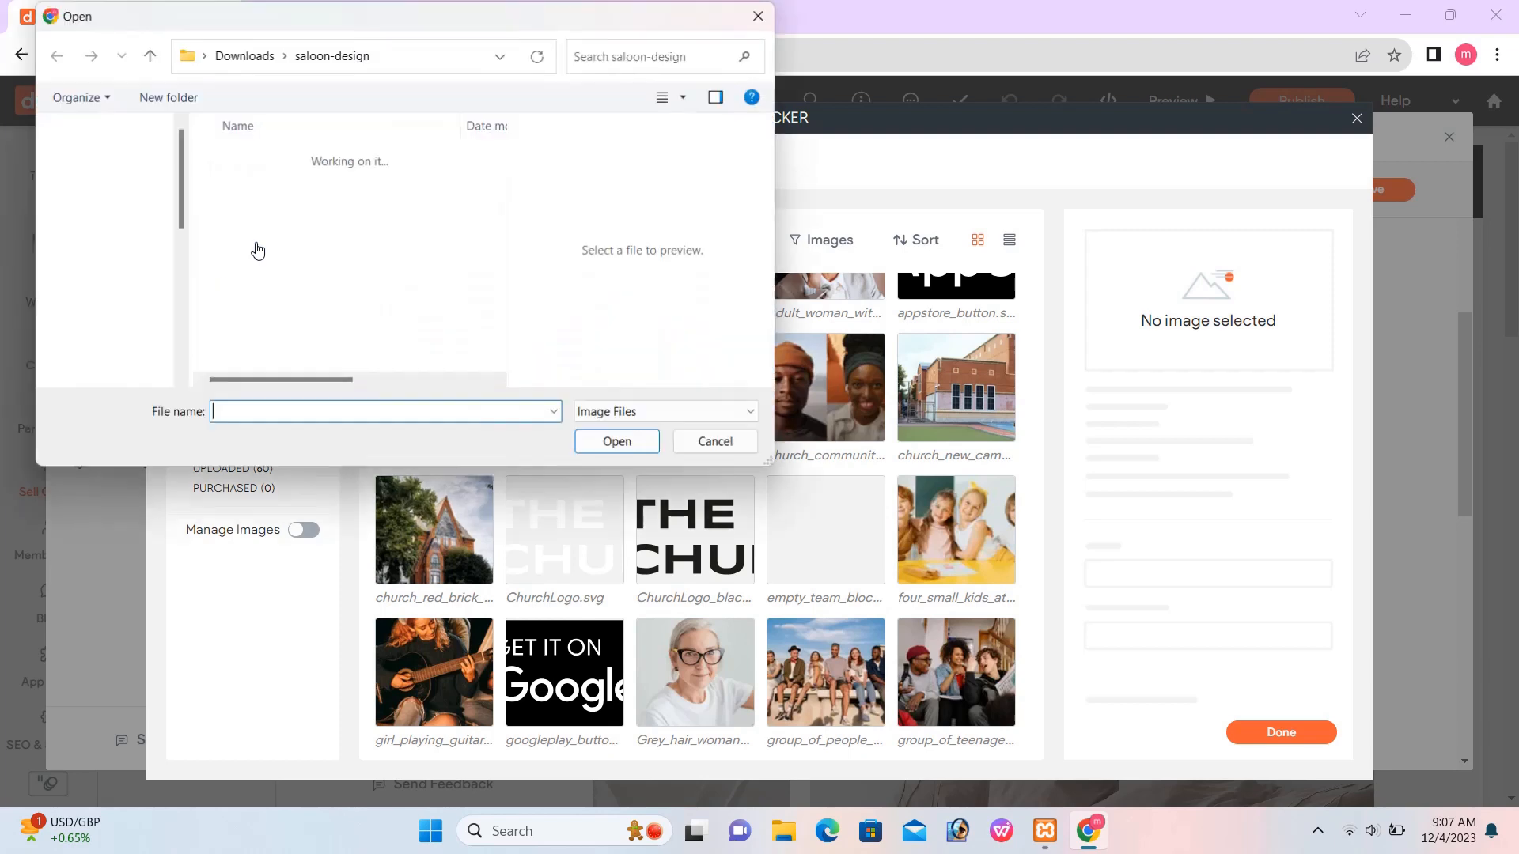
{"action": "left_click", "coordinate": [758, 17]}
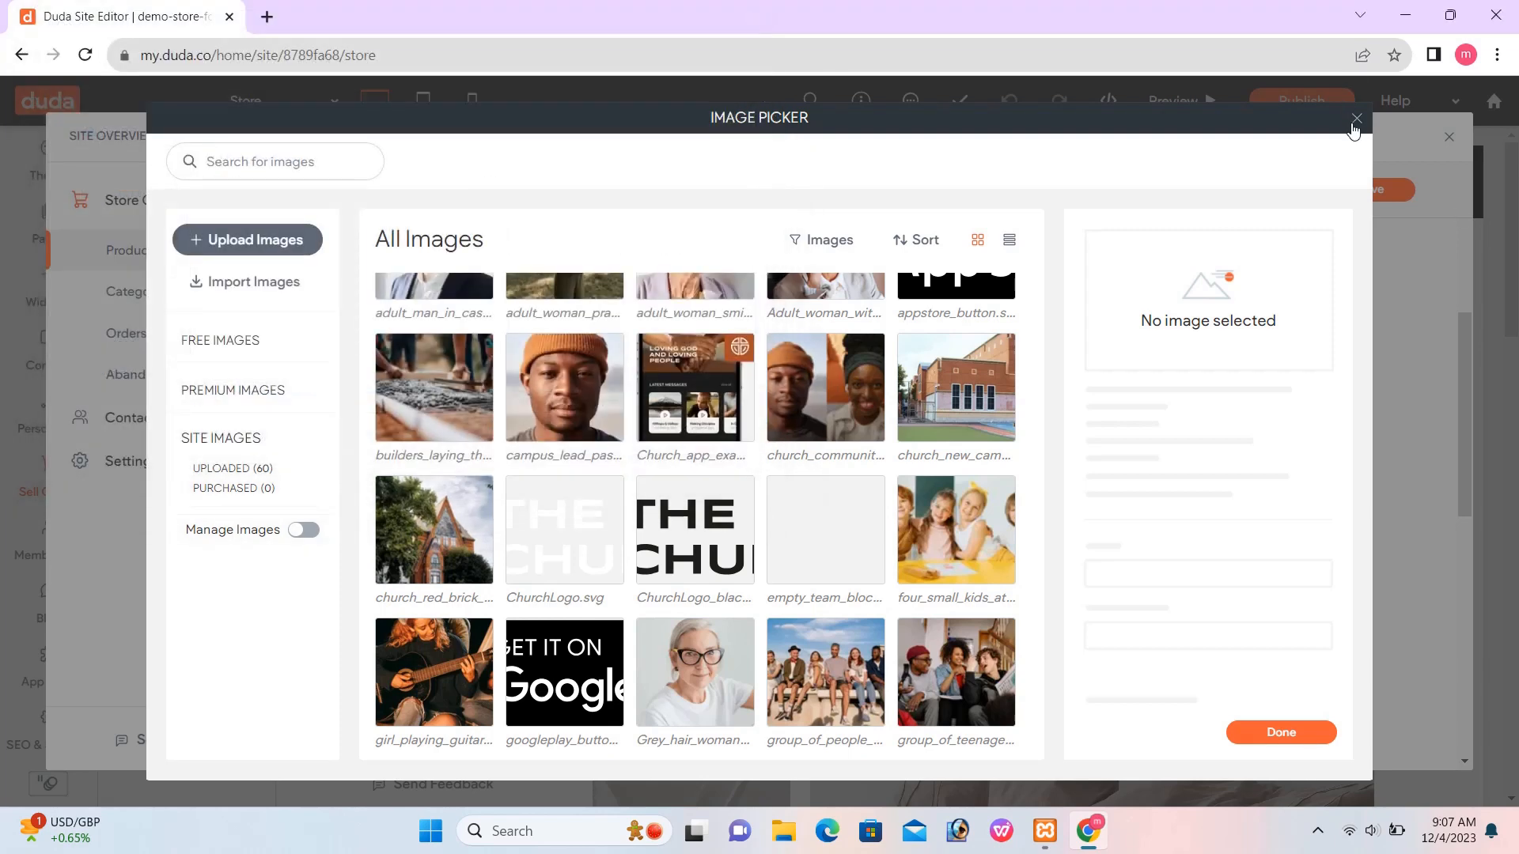
{"action": "left_click", "coordinate": [1356, 121]}
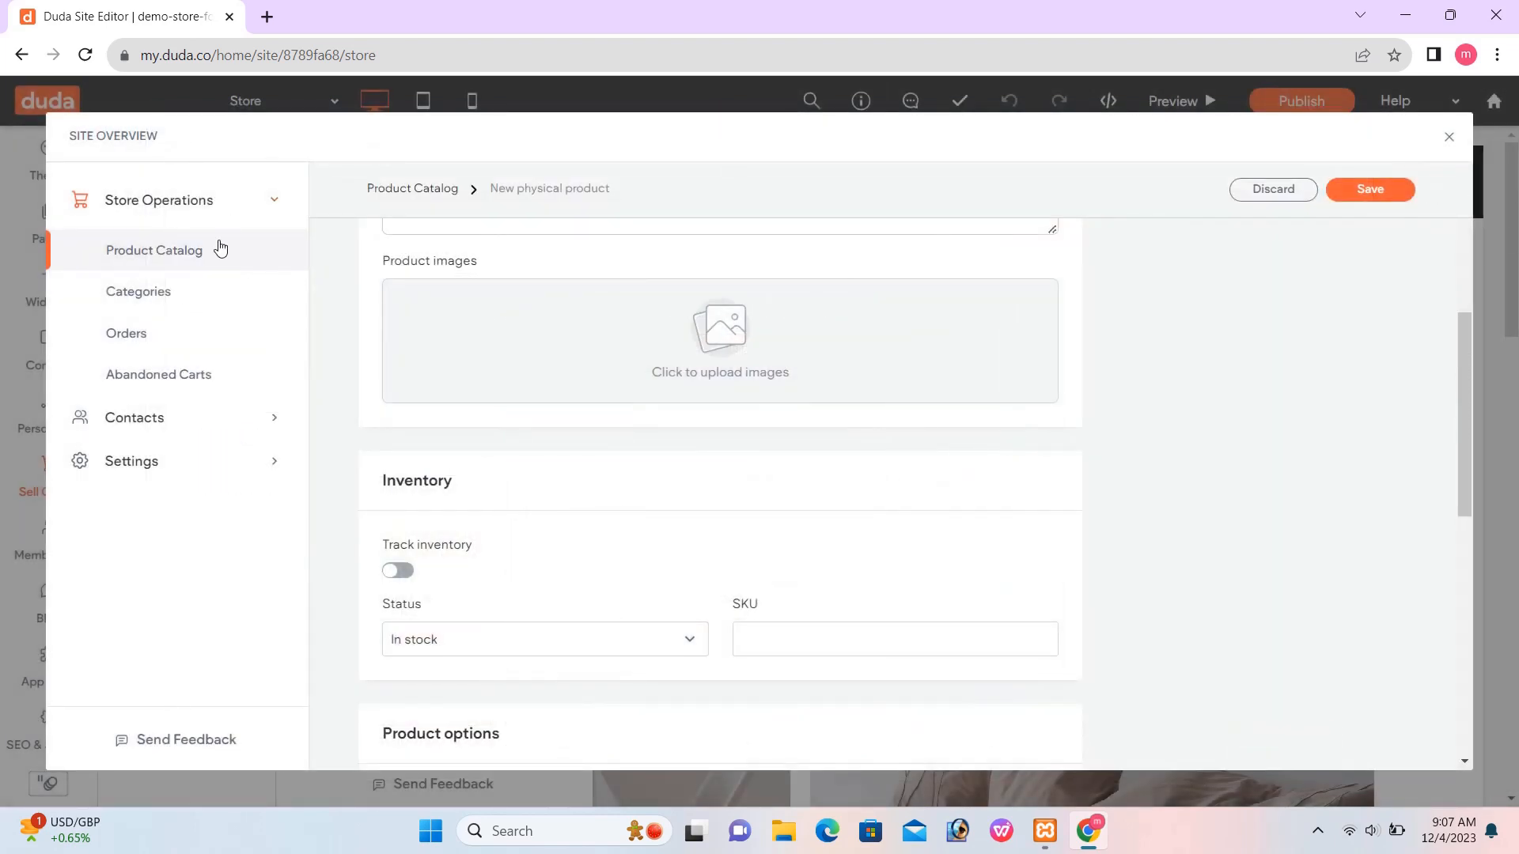
Step: Discard the unsaved physical product while switching to the store categories, and close the store management
{"action": "left_click", "coordinate": [169, 294]}
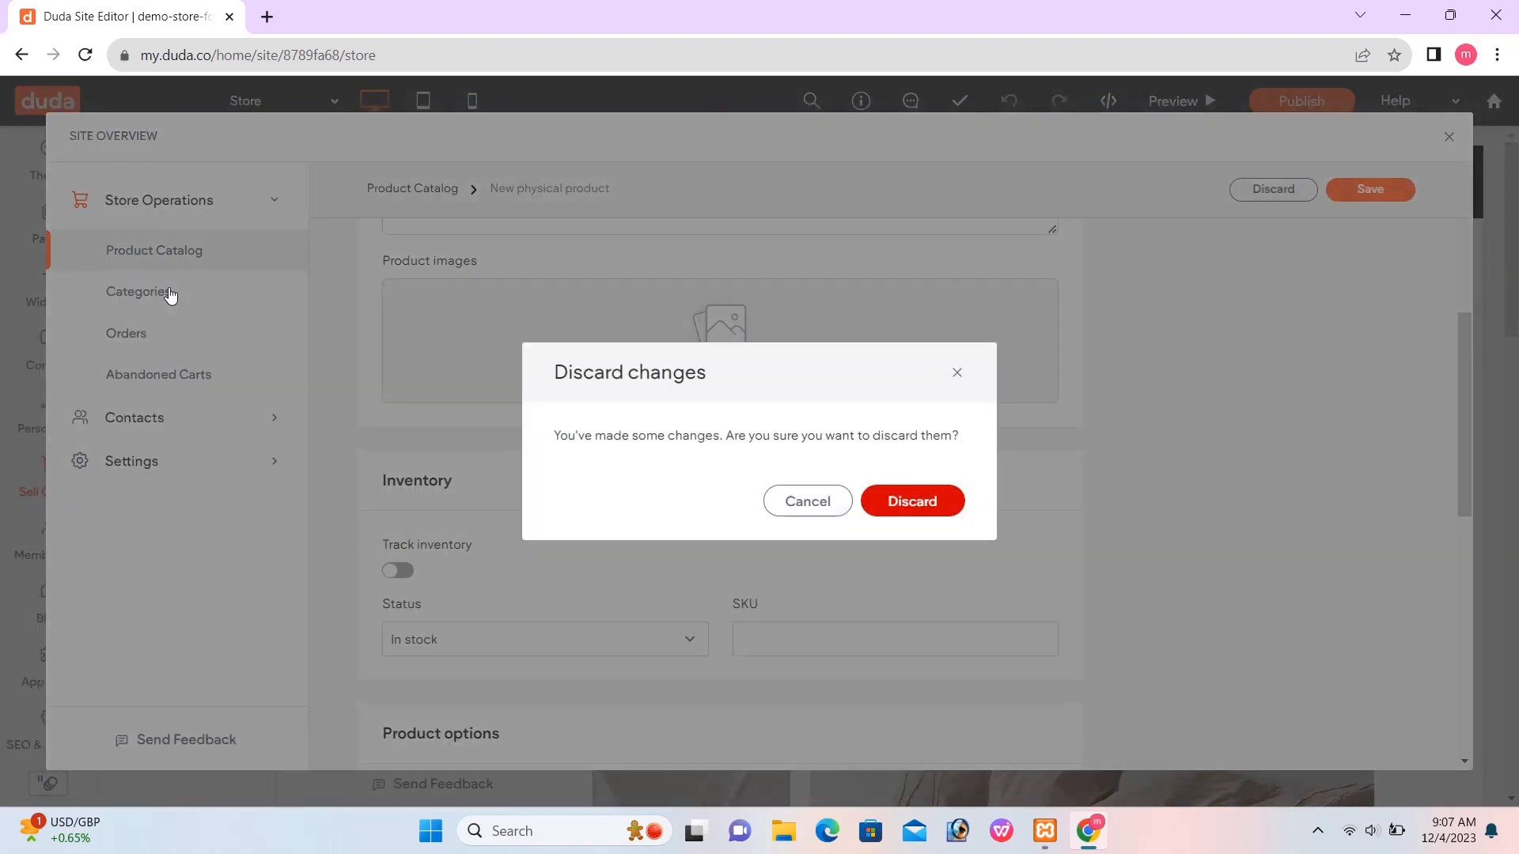
{"action": "left_click", "coordinate": [888, 508]}
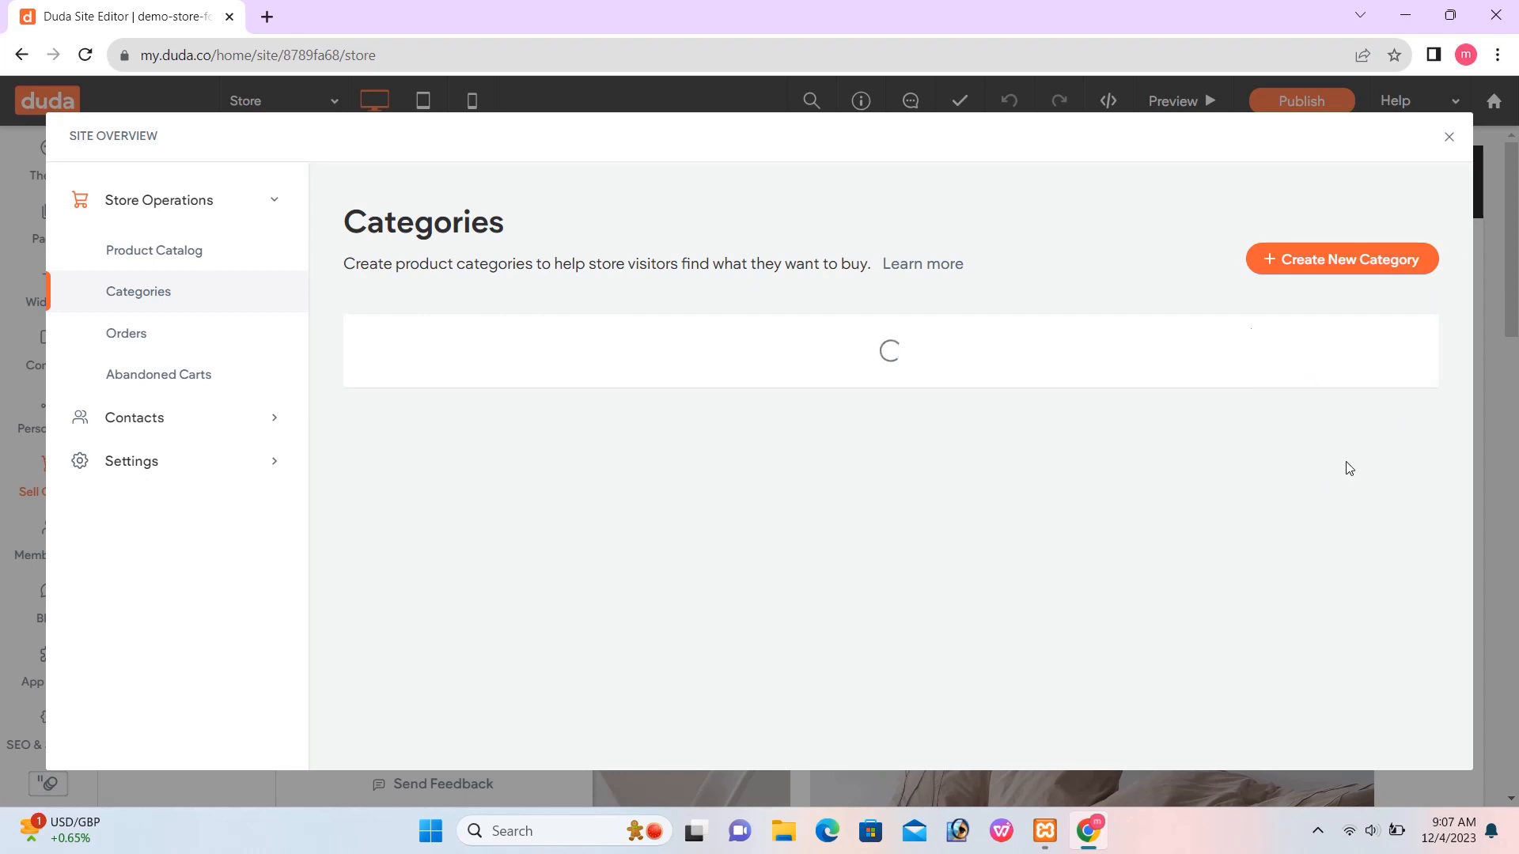
{"action": "left_click", "coordinate": [1450, 141]}
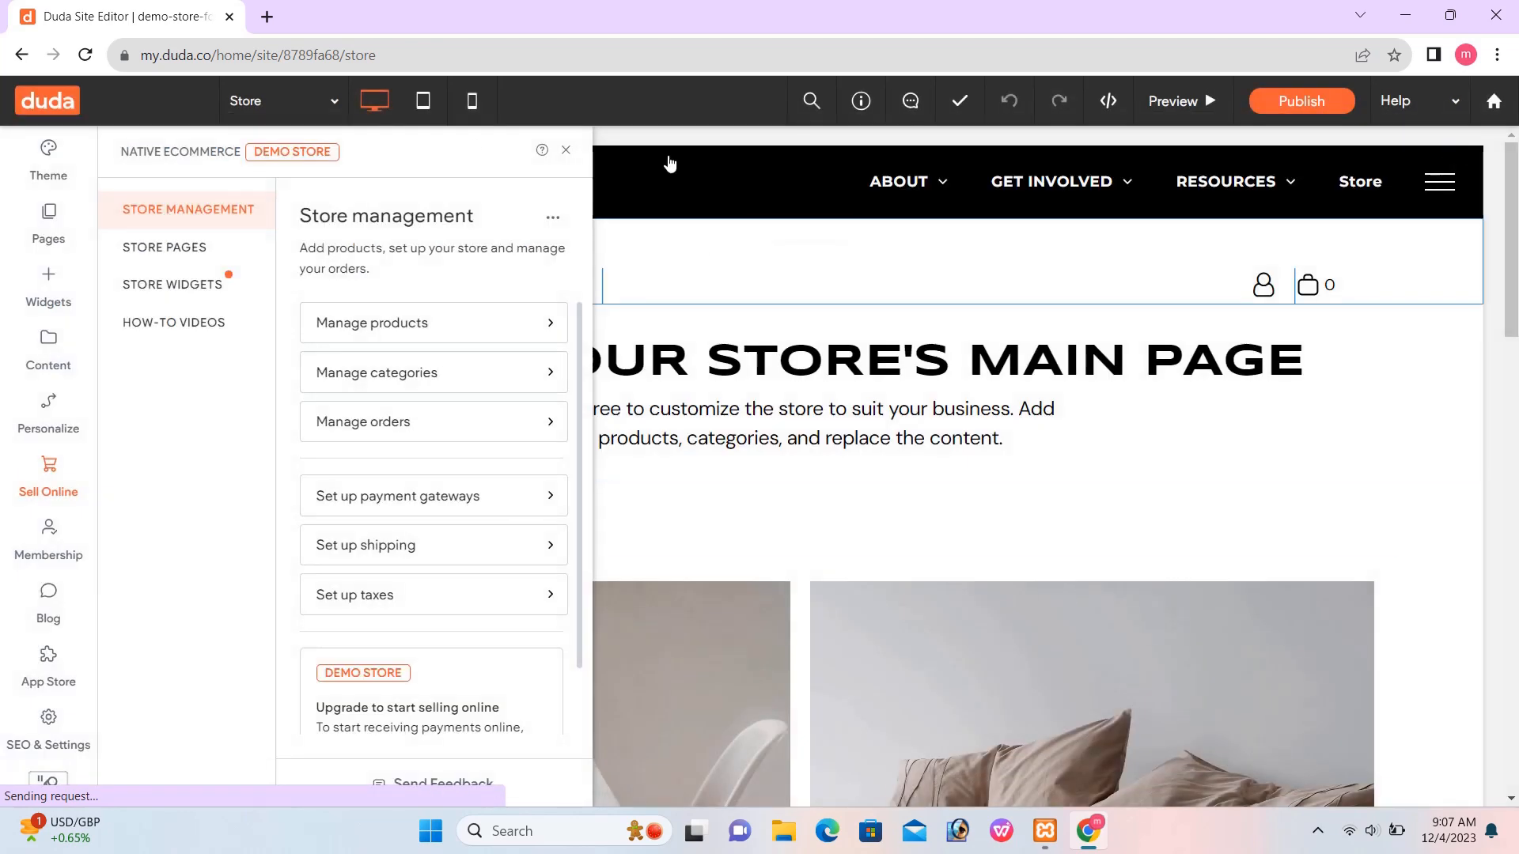
{"action": "left_click", "coordinate": [567, 152]}
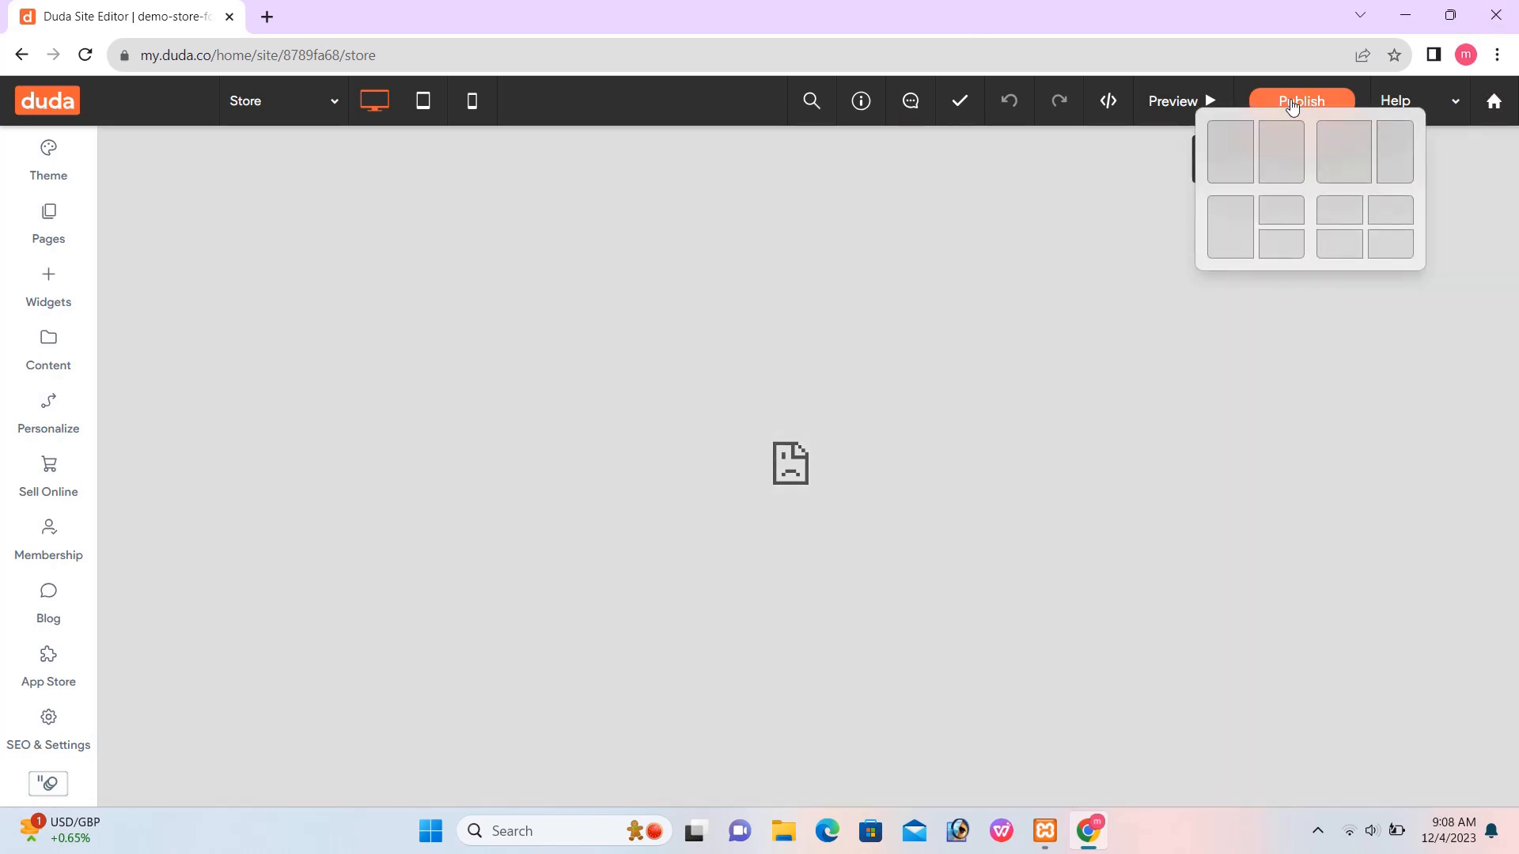
Step: Review the plans and their included features offered for publishing the site, and close the overview without choosing a plan
{"action": "left_click", "coordinate": [1291, 102]}
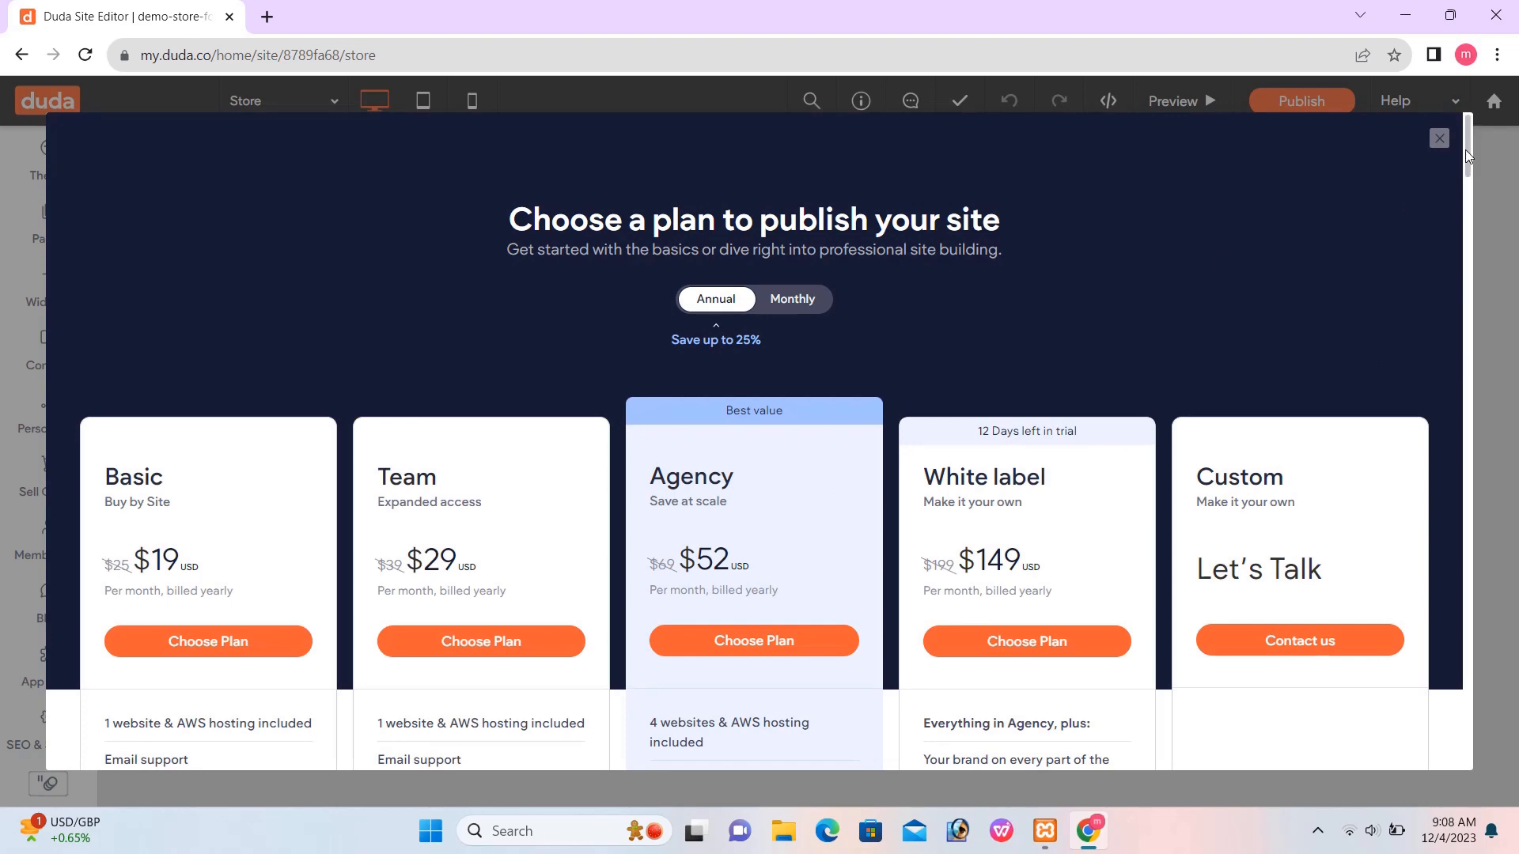
{"action": "left_click_drag", "start_coordinate": [1467, 155], "coordinate": [1469, 185]}
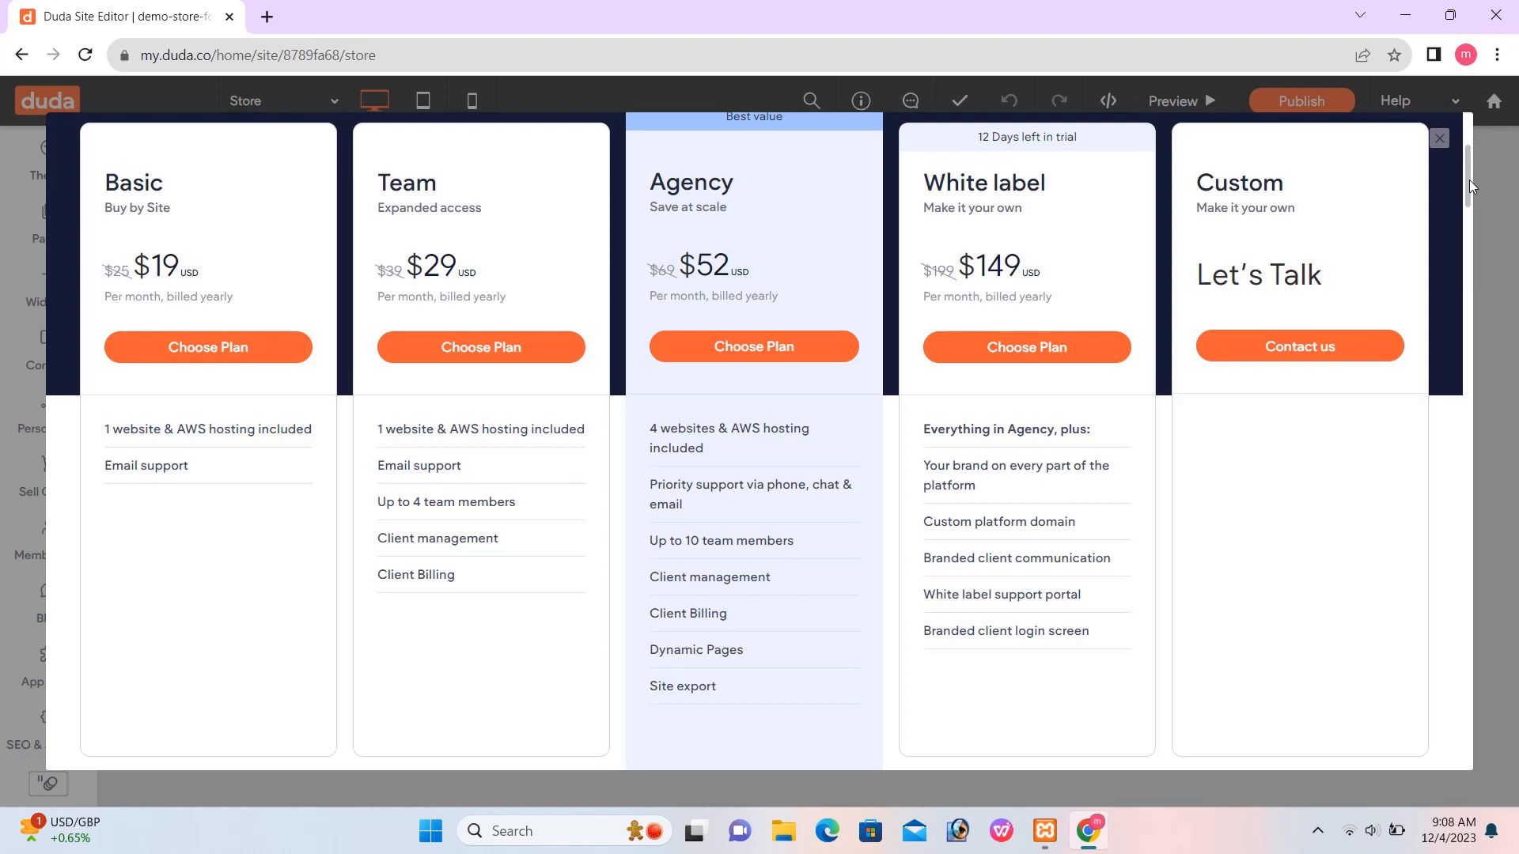
{"action": "left_click_drag", "start_coordinate": [1469, 185], "coordinate": [1468, 155]}
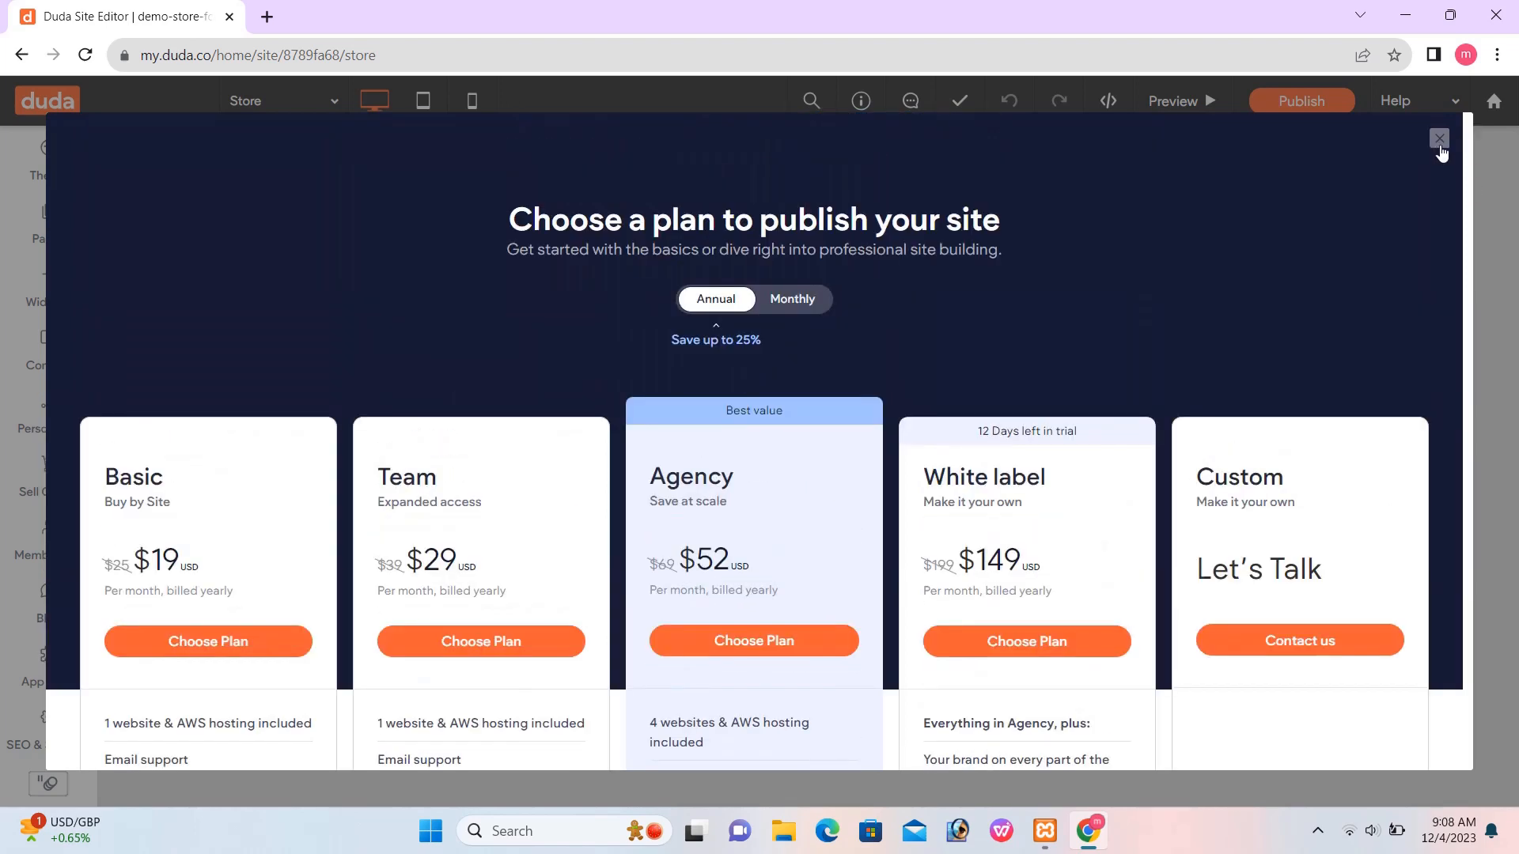
{"action": "left_click", "coordinate": [1439, 139]}
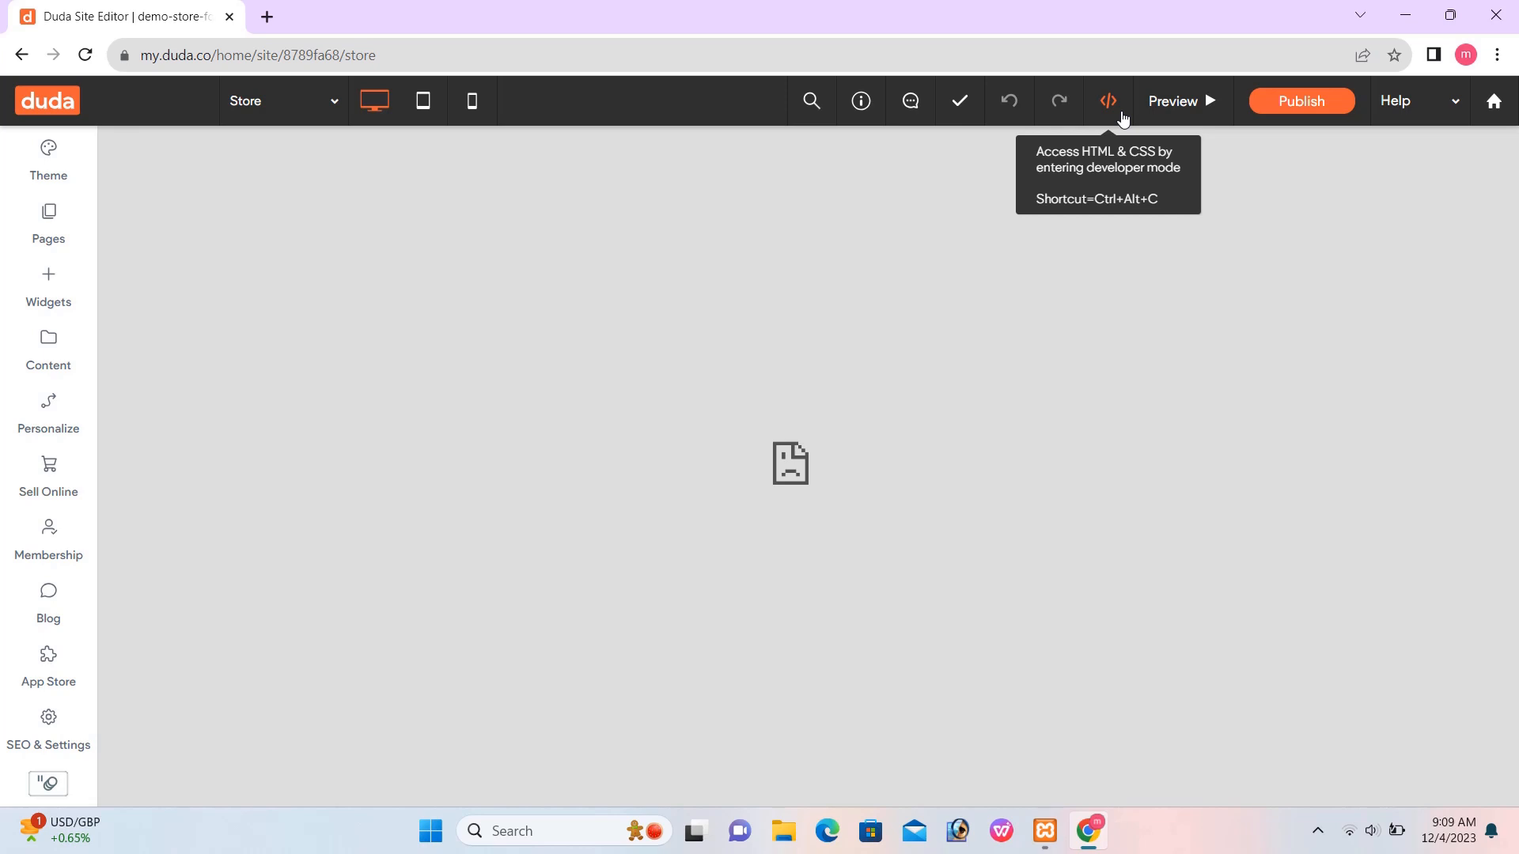
Step: Examine the page and site HTML/CSS files in developer mode, including site.css, and go back to the previous page
{"action": "left_click", "coordinate": [1116, 116]}
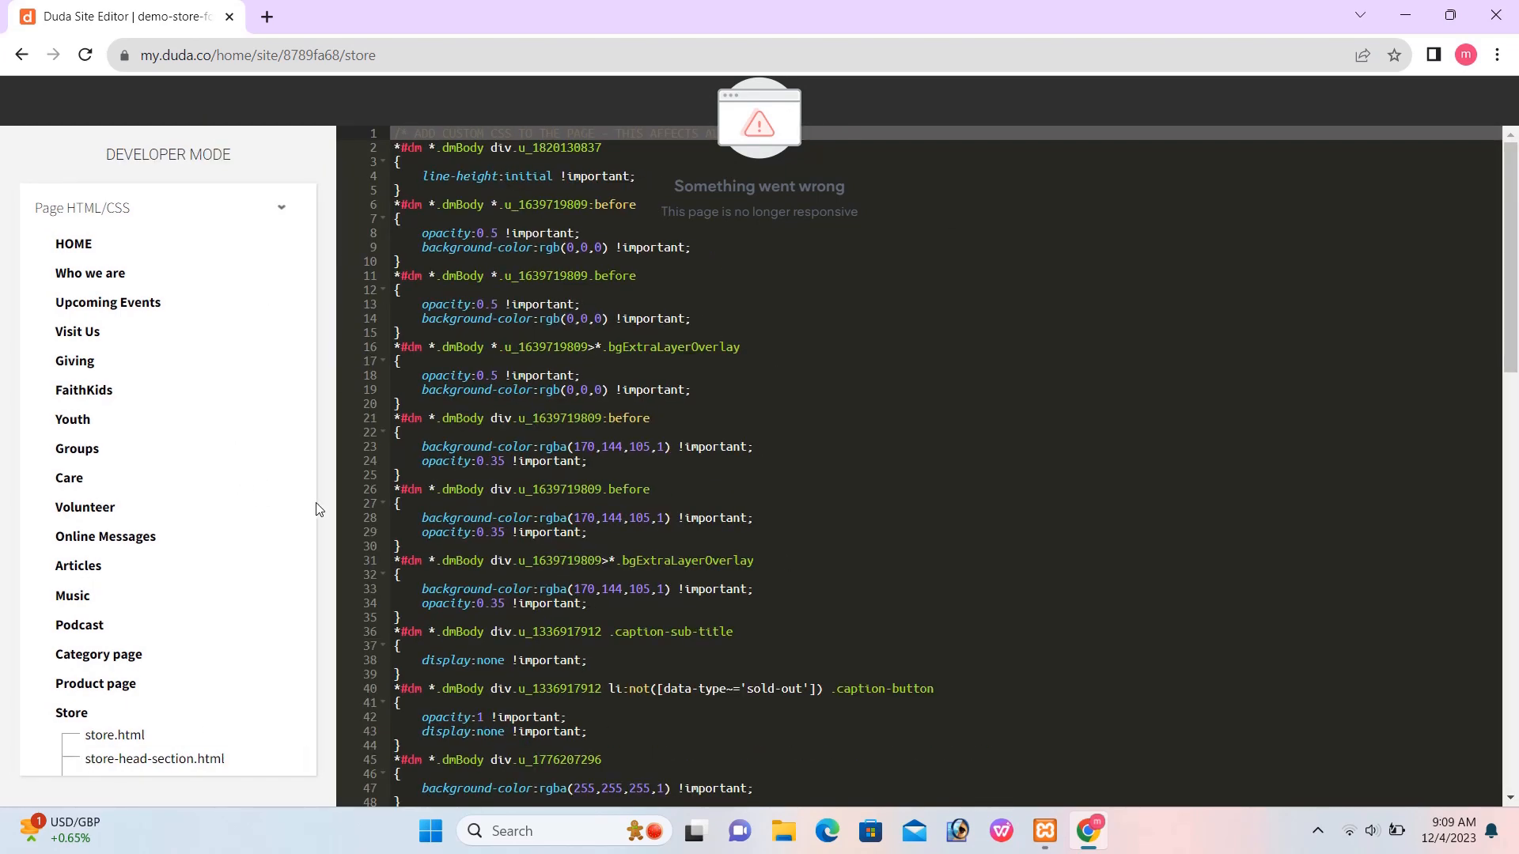
{"action": "left_click_drag", "start_coordinate": [312, 533], "coordinate": [310, 719]}
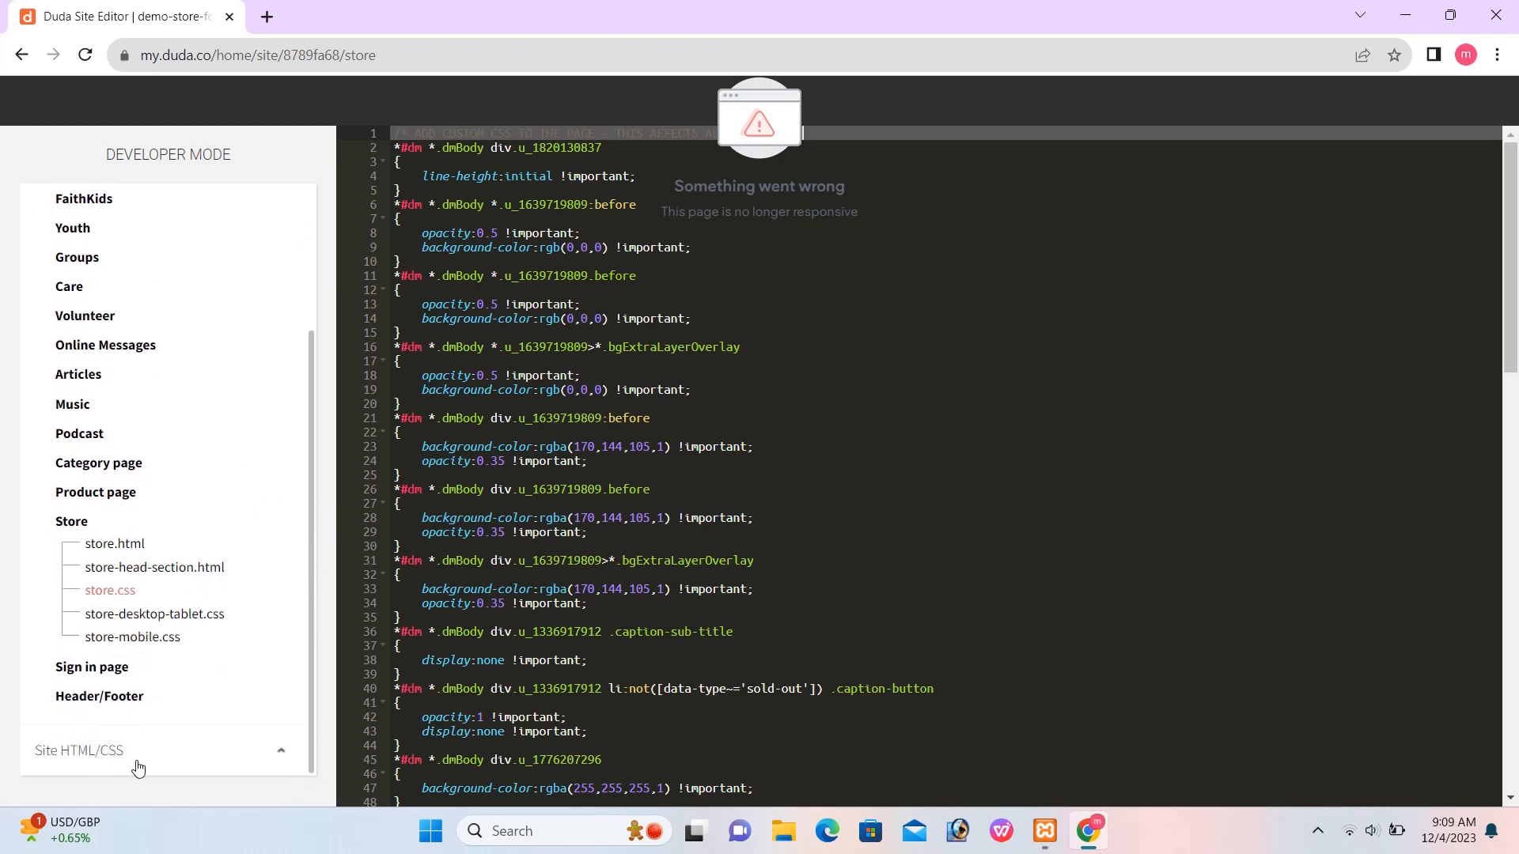
{"action": "left_click", "coordinate": [218, 751]}
{"action": "left_click_drag", "start_coordinate": [308, 590], "coordinate": [306, 715]}
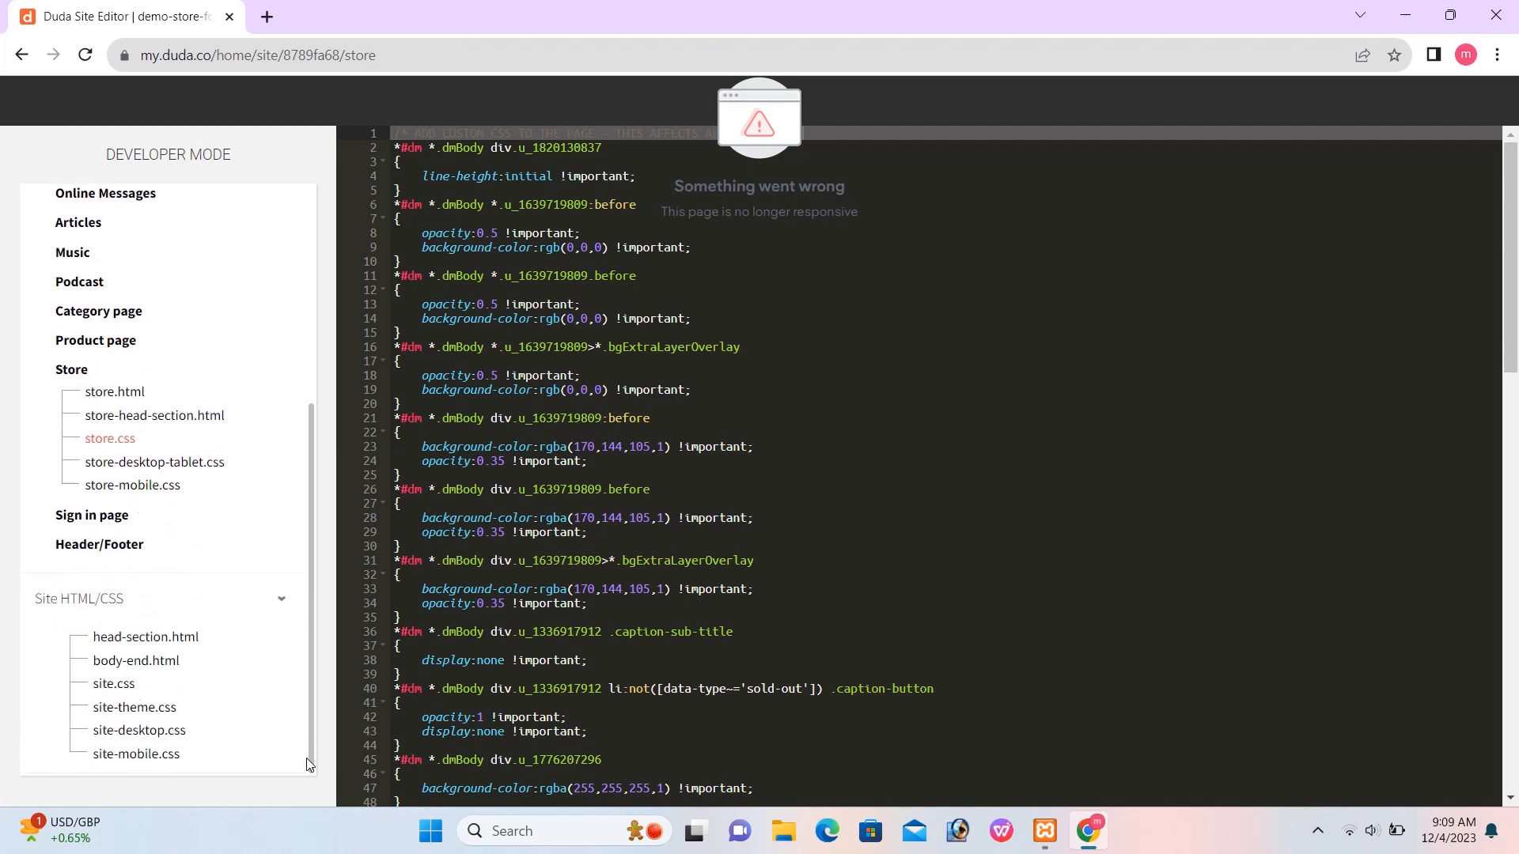
{"action": "left_click", "coordinate": [119, 693]}
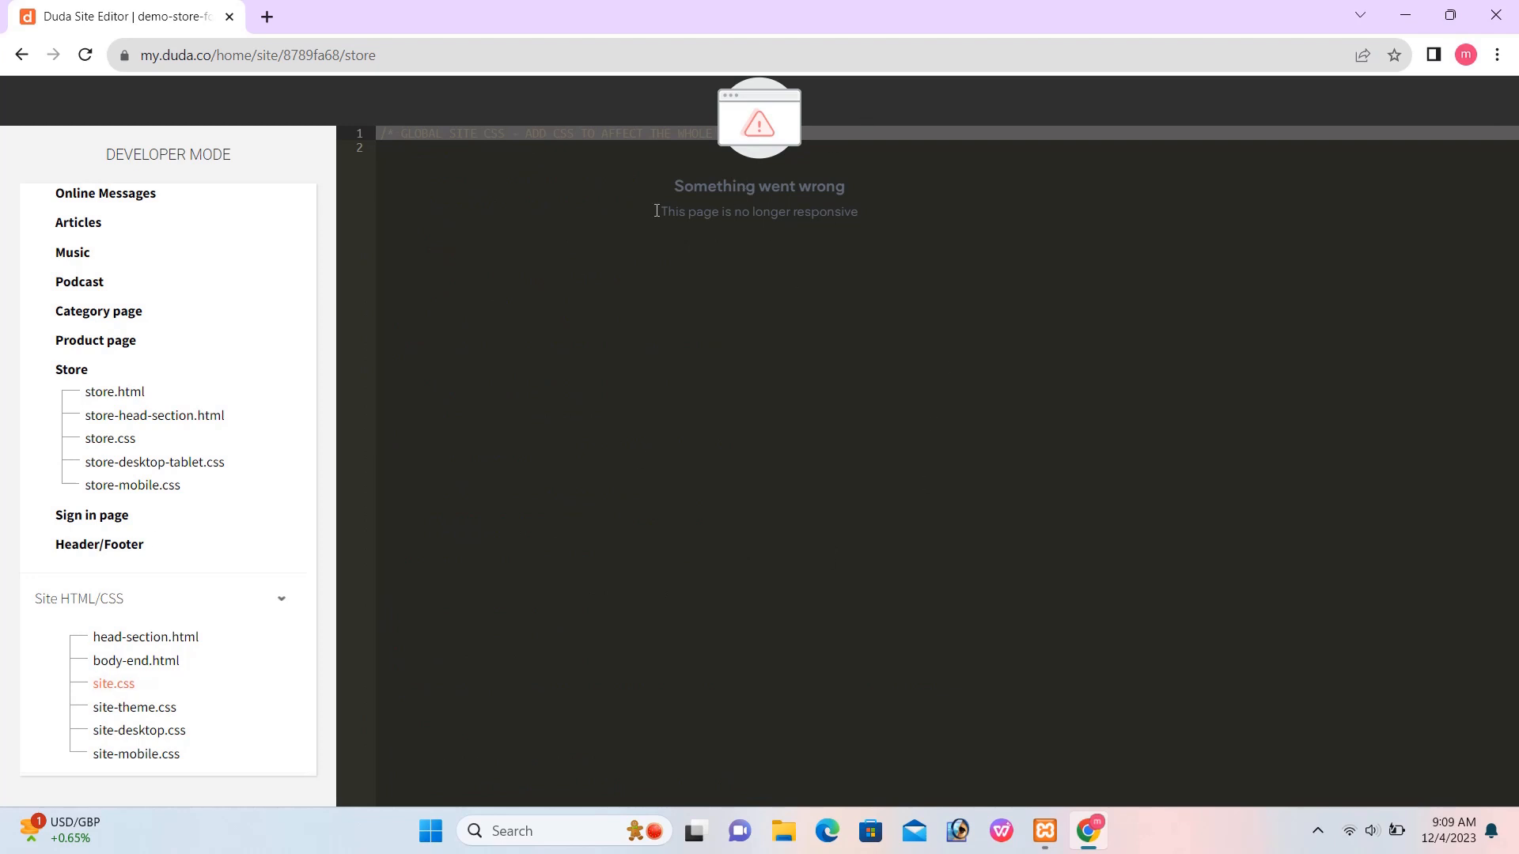
{"action": "left_click", "coordinate": [22, 57]}
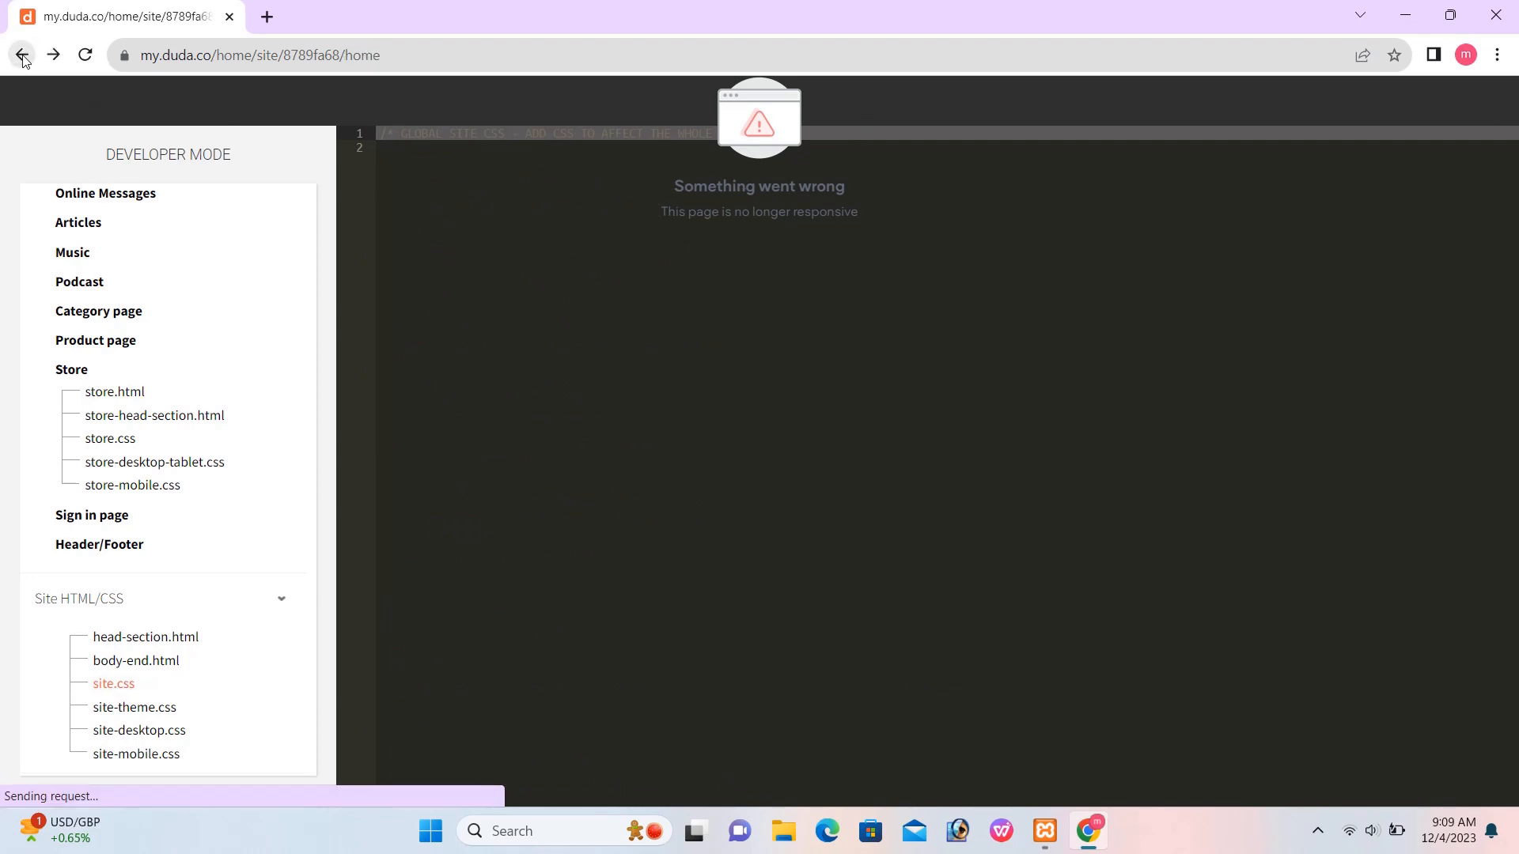